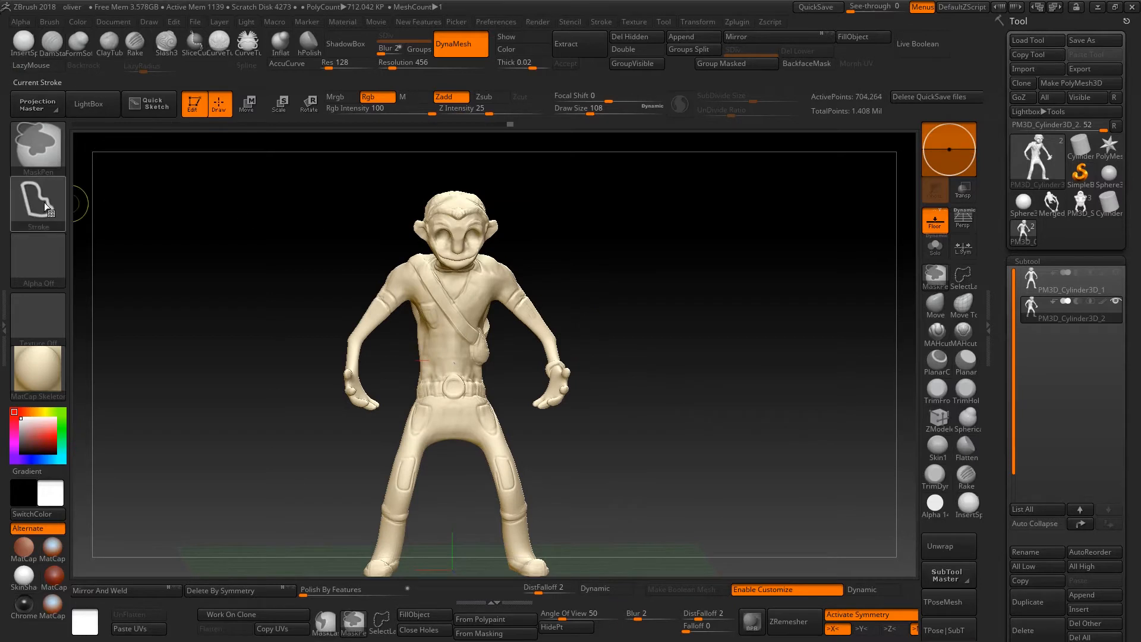
# Set the masking stroke to Dots and paint a mask over the character's shirt, short sleeves and head, front and back.
pyautogui.click(38, 202)
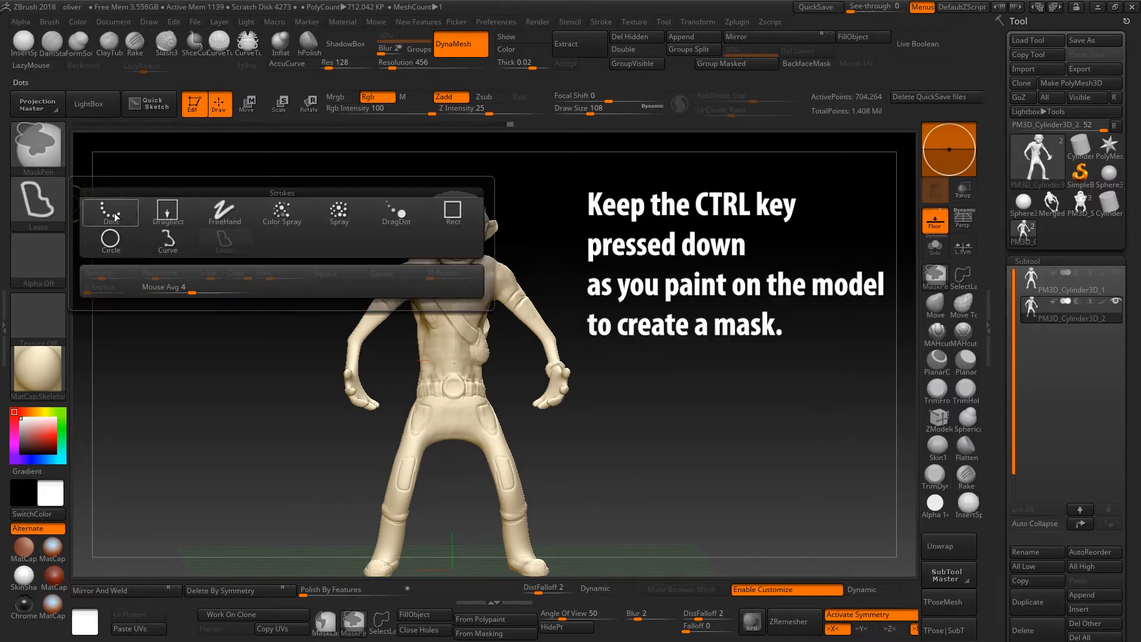
pyautogui.click(115, 217)
pyautogui.moveTo(419, 295)
pyautogui.keyDown('ctrl'); pyautogui.mouseDown()
pyautogui.moveTo(429, 378)
pyautogui.moveTo(421, 300)
pyautogui.moveTo(410, 269)
pyautogui.moveTo(394, 266)
pyautogui.moveTo(453, 323)
pyautogui.mouseUp(); pyautogui.keyUp('ctrl')
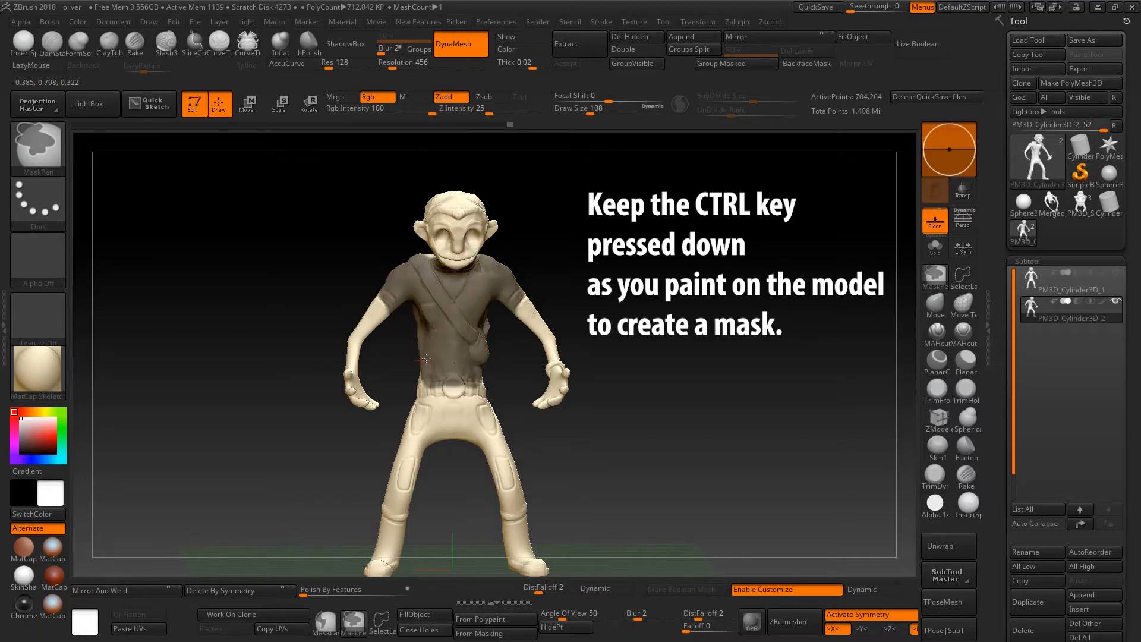
pyautogui.moveTo(525, 328); pyautogui.dragTo(767, 344)
pyautogui.moveTo(392, 372)
pyautogui.keyDown('ctrl'); pyautogui.mouseDown()
pyautogui.moveTo(363, 358)
pyautogui.moveTo(356, 321)
pyautogui.moveTo(320, 285)
pyautogui.moveTo(368, 267)
pyautogui.moveTo(343, 245)
pyautogui.moveTo(400, 214)
pyautogui.mouseUp(); pyautogui.keyUp('ctrl')
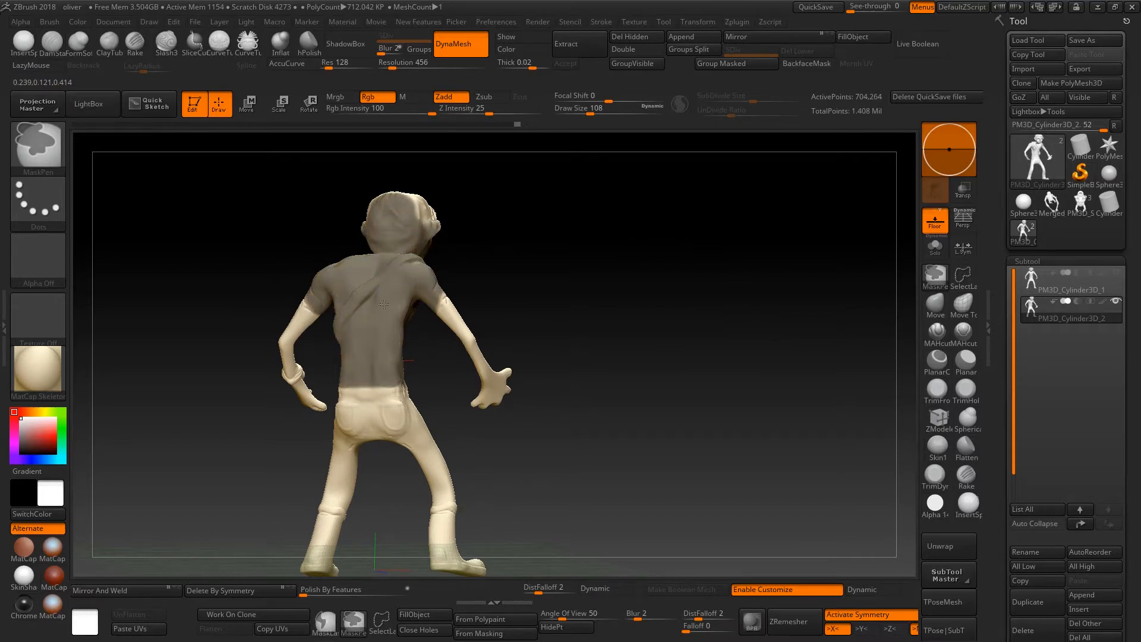
pyautogui.moveTo(570, 305)
pyautogui.mouseDown()
pyautogui.moveTo(324, 303)
pyautogui.moveTo(309, 244)
pyautogui.moveTo(355, 236)
pyautogui.moveTo(469, 267)
pyautogui.moveTo(446, 267)
pyautogui.mouseUp()
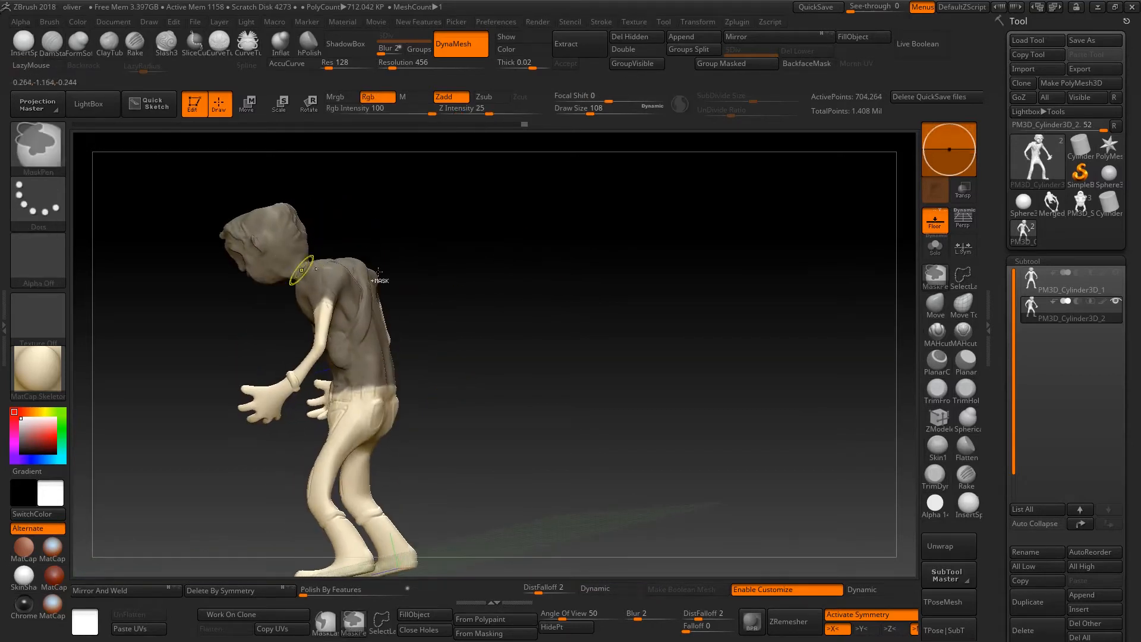
pyautogui.moveTo(511, 351); pyautogui.dragTo(350, 410)
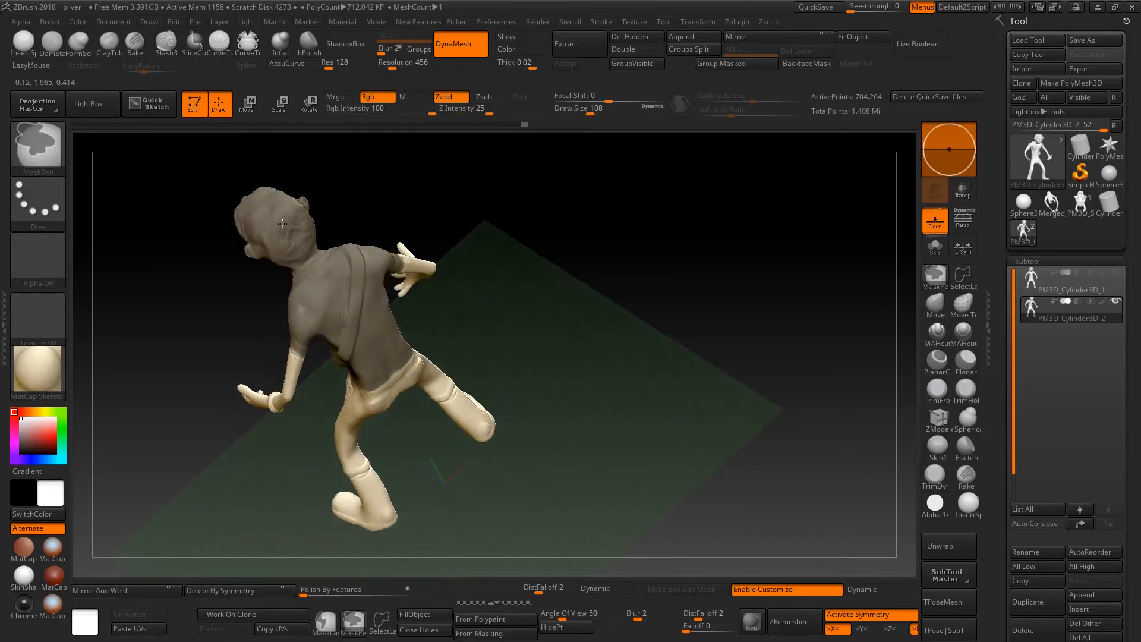
pyautogui.moveTo(442, 223)
pyautogui.mouseDown()
pyautogui.moveTo(621, 227)
pyautogui.moveTo(566, 369)
pyautogui.moveTo(535, 380)
pyautogui.moveTo(538, 437)
pyautogui.moveTo(575, 438)
pyautogui.moveTo(586, 380)
pyautogui.moveTo(688, 326)
pyautogui.mouseUp()
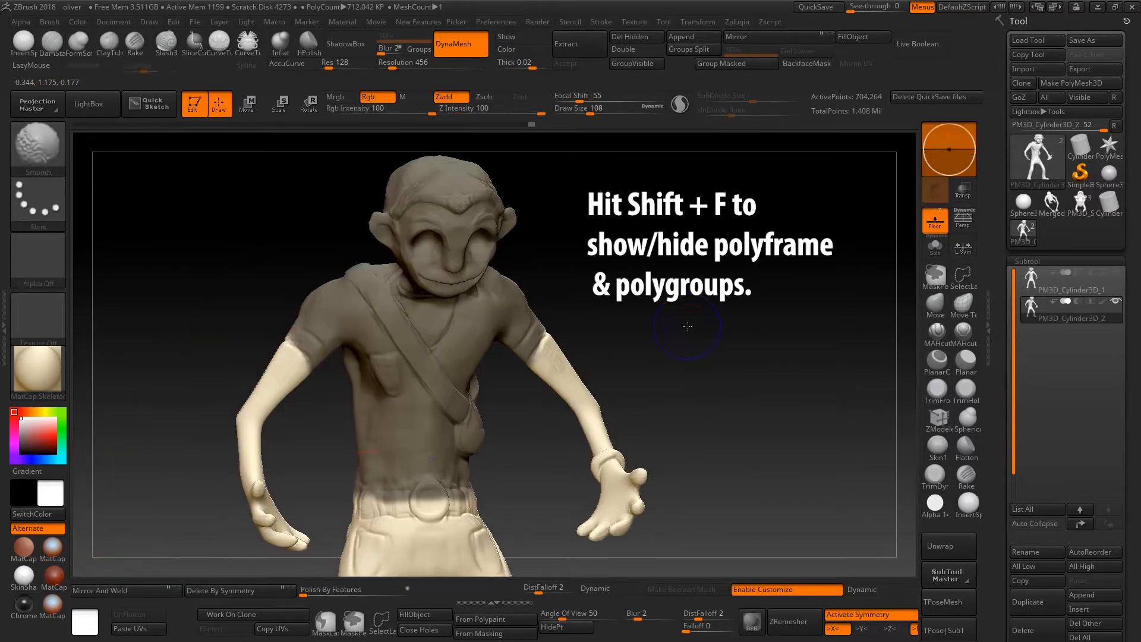
# Turn on the polygroup display and convert the shirt and head mask into a polygroup.
pyautogui.hotkey('shift', 'f')
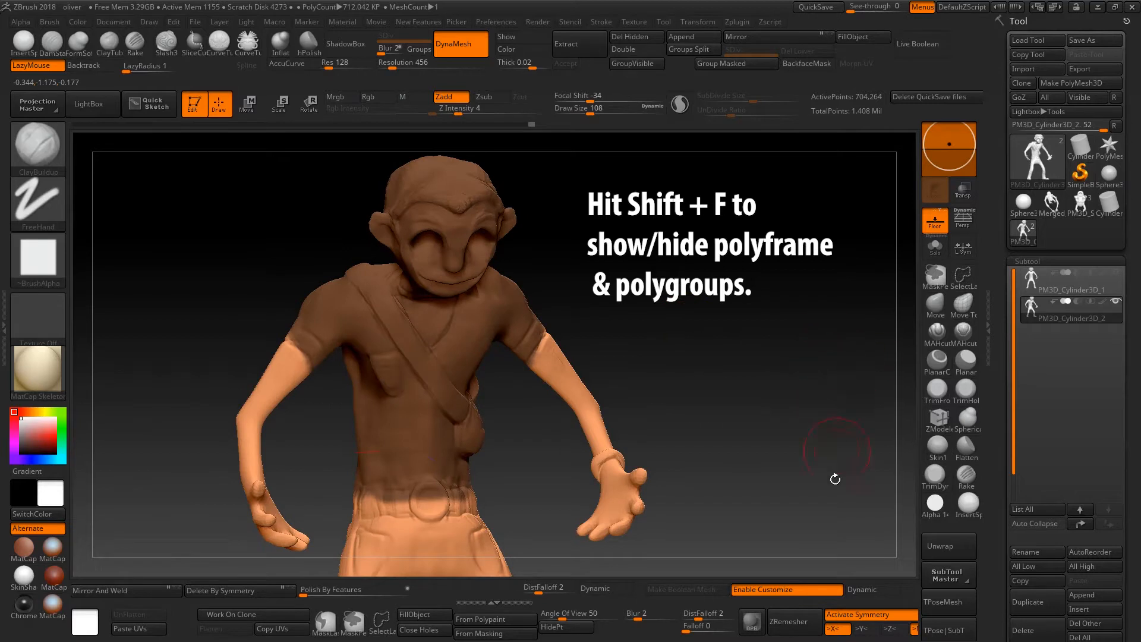
pyautogui.moveTo(765, 434); pyautogui.dragTo(571, 313)
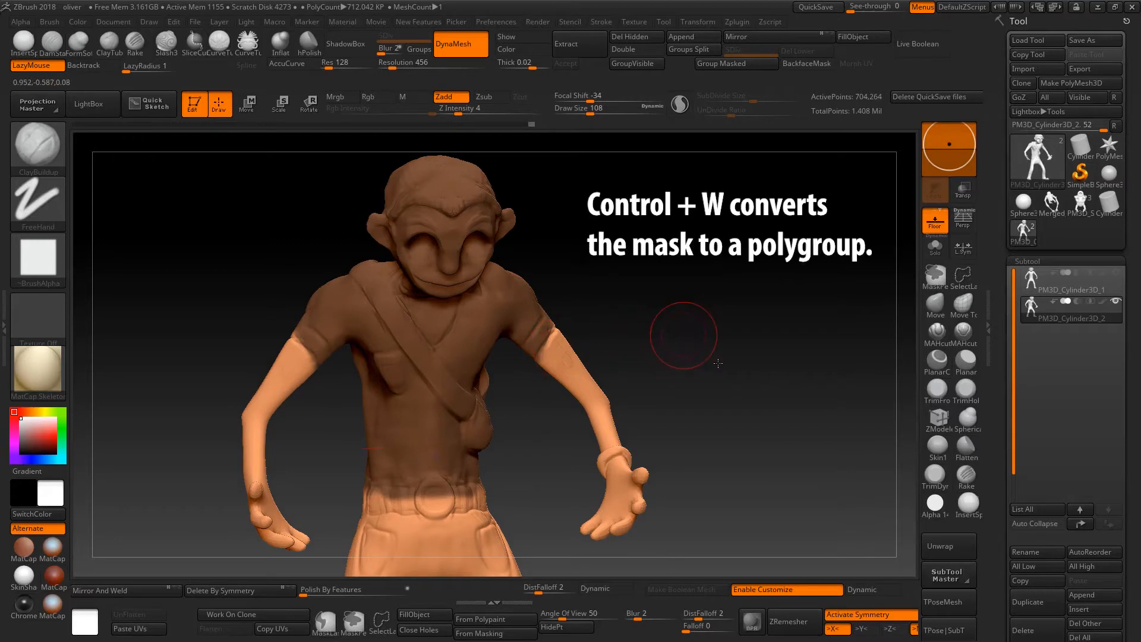
pyautogui.moveTo(697, 364); pyautogui.dragTo(707, 401)
pyautogui.hotkey('ctrl', 'w')
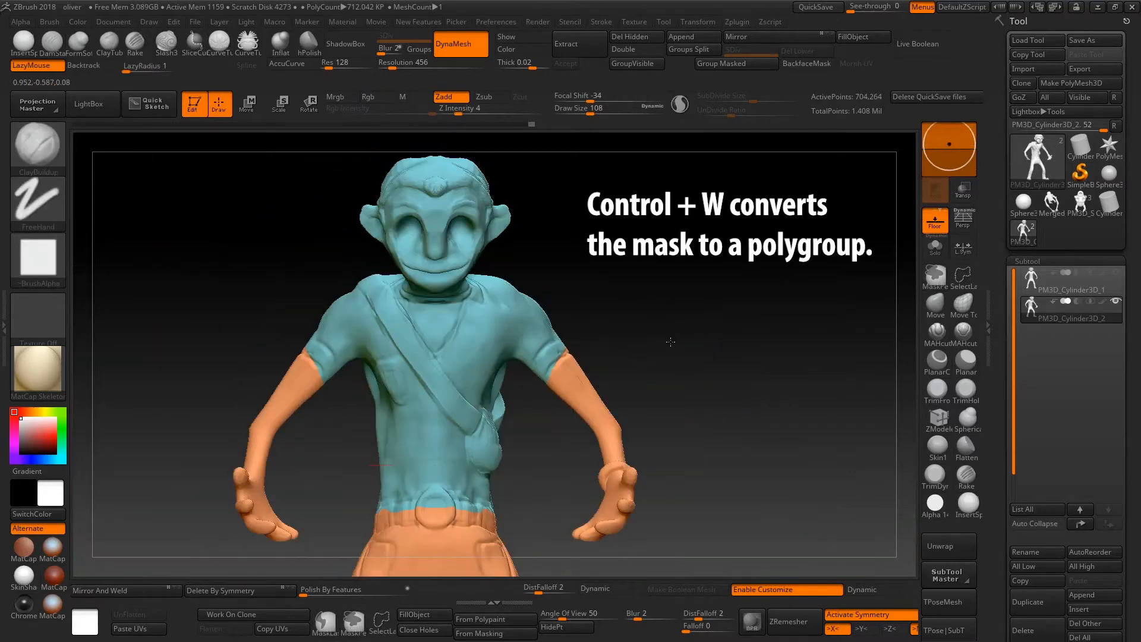
# Set the masking stroke to Lasso, mask both bare arms and hands below the sleeves, and convert the mask into a polygroup.
pyautogui.keyDown('alt'); pyautogui.moveTo(743, 437); pyautogui.dragTo(678, 345); pyautogui.keyUp('alt')
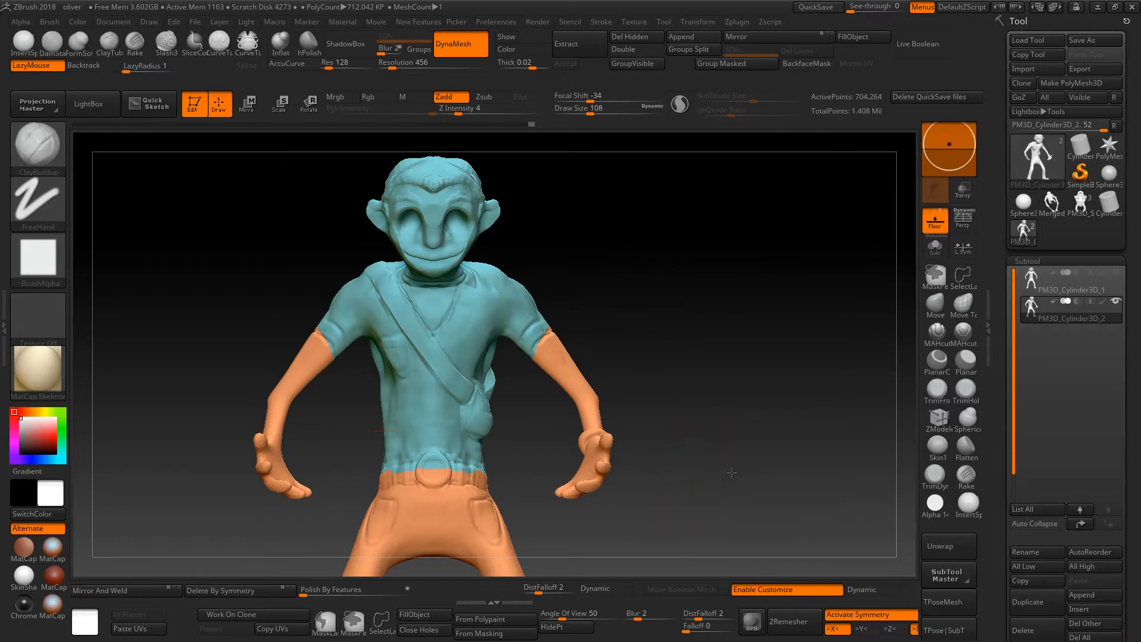
pyautogui.moveTo(700, 440)
pyautogui.mouseDown()
pyautogui.moveTo(722, 459)
pyautogui.moveTo(688, 438)
pyautogui.moveTo(690, 428)
pyautogui.mouseUp()
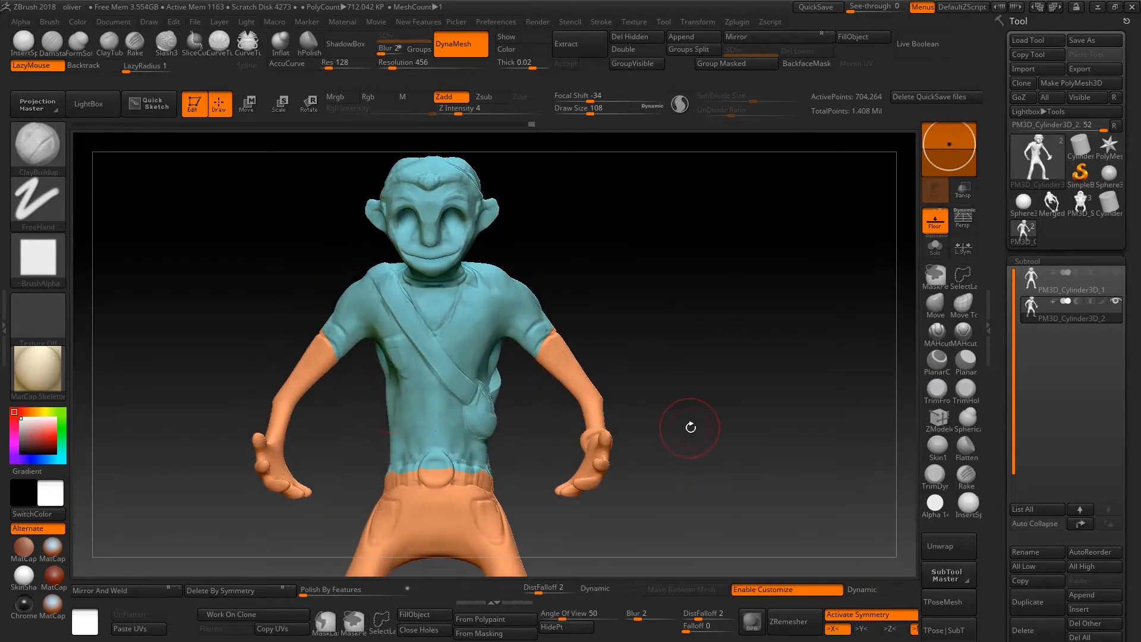
pyautogui.moveTo(650, 368); pyautogui.dragTo(624, 339)
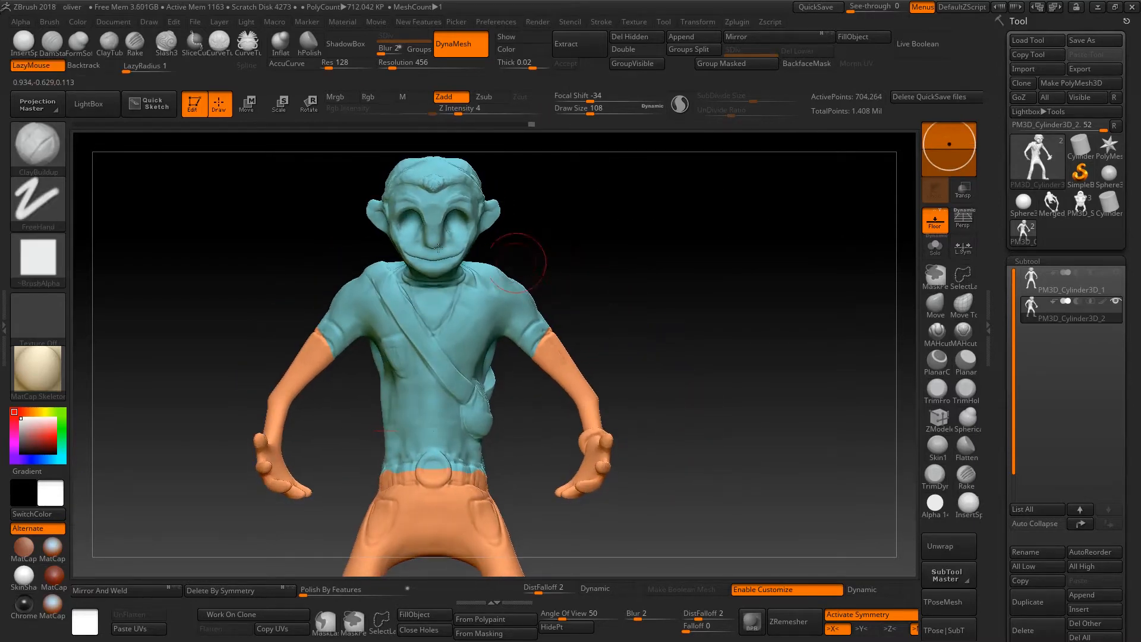
pyautogui.press('ctrl')
pyautogui.click(44, 206)
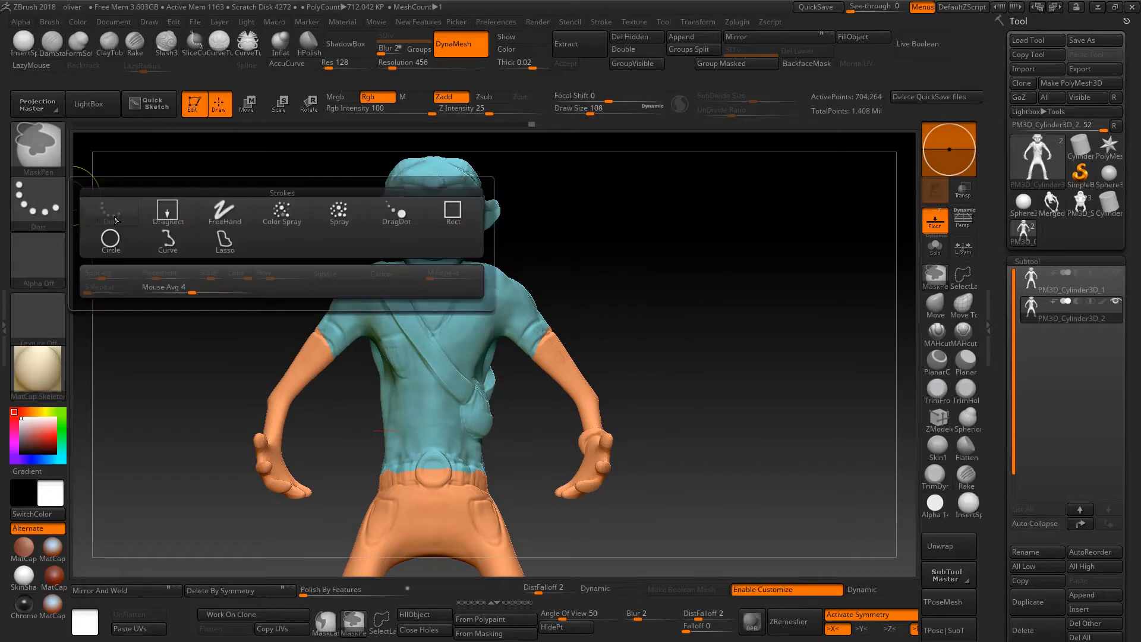
pyautogui.click(163, 243)
pyautogui.click(38, 202)
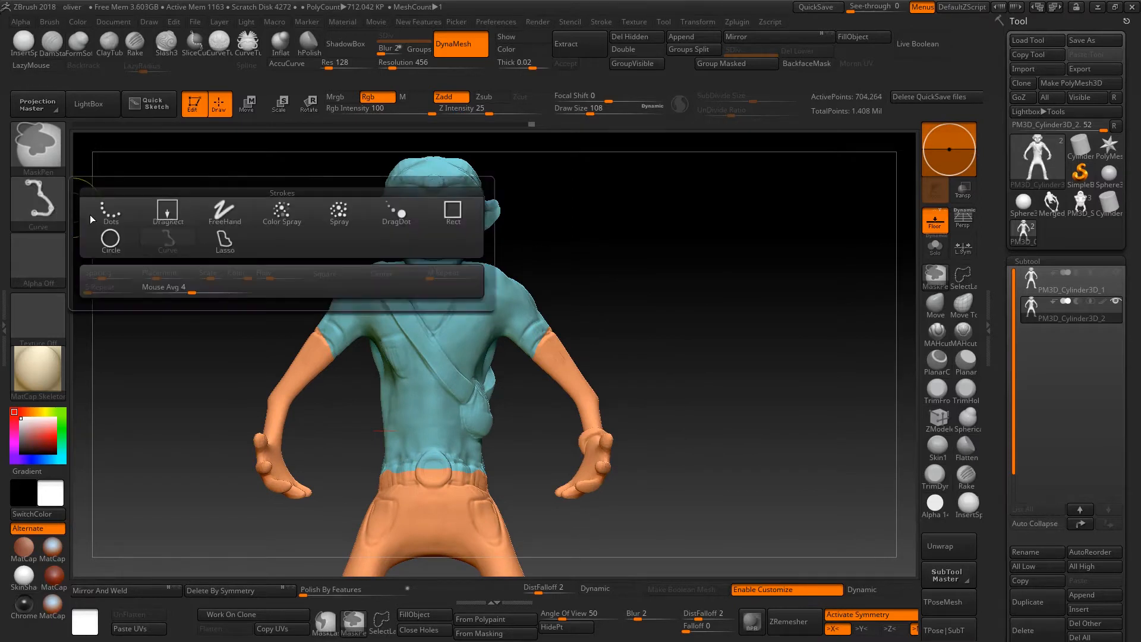
pyautogui.click(224, 240)
pyautogui.moveTo(235, 402)
pyautogui.keyDown('ctrl'); pyautogui.mouseDown()
pyautogui.moveTo(294, 549)
pyautogui.moveTo(336, 499)
pyautogui.moveTo(346, 389)
pyautogui.moveTo(249, 336)
pyautogui.moveTo(267, 300)
pyautogui.mouseUp(); pyautogui.keyUp('ctrl')
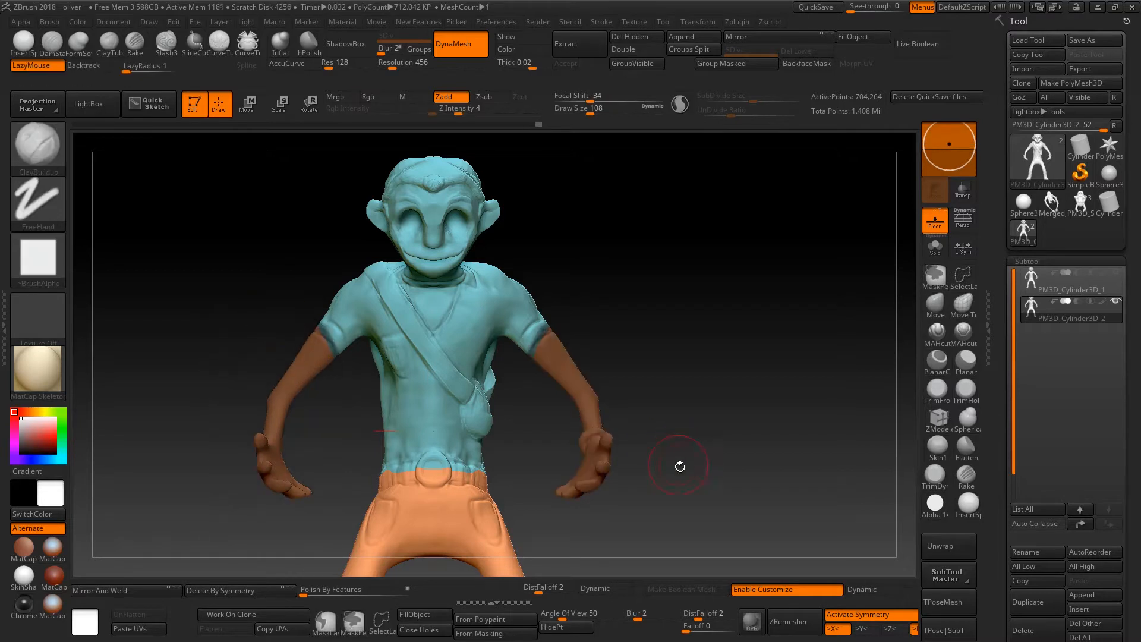
pyautogui.moveTo(680, 466)
pyautogui.mouseDown()
pyautogui.moveTo(718, 499)
pyautogui.moveTo(723, 454)
pyautogui.mouseUp()
pyautogui.press('ctrl')
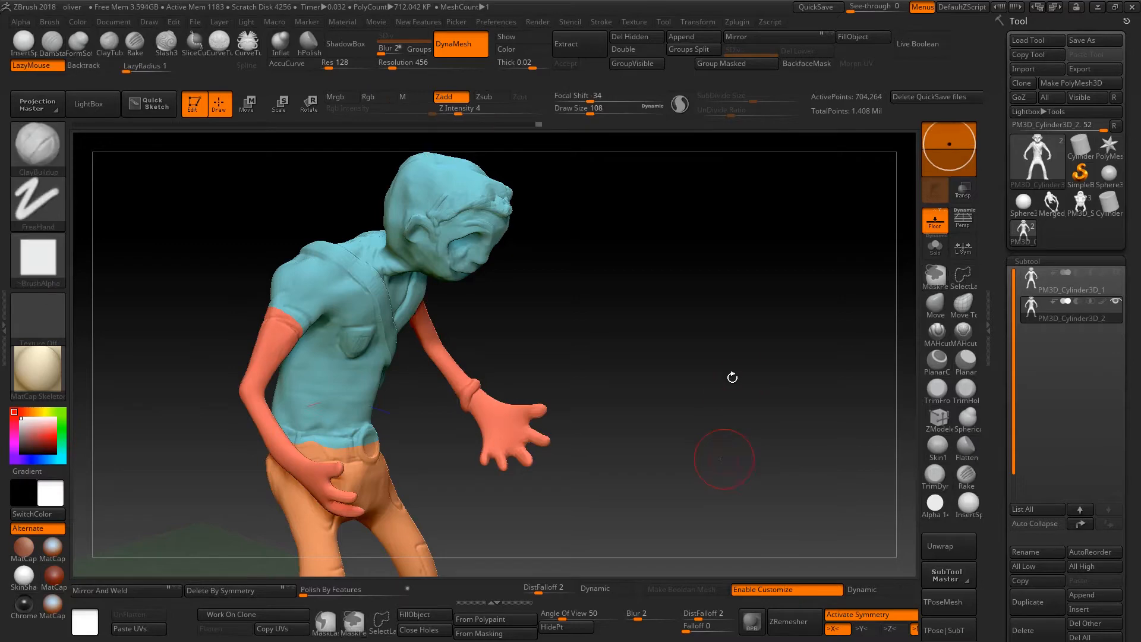
pyautogui.moveTo(730, 375)
pyautogui.keyDown('shift'); pyautogui.mouseDown()
pyautogui.moveTo(707, 349)
pyautogui.moveTo(717, 379)
pyautogui.mouseUp(); pyautogui.keyUp('shift')
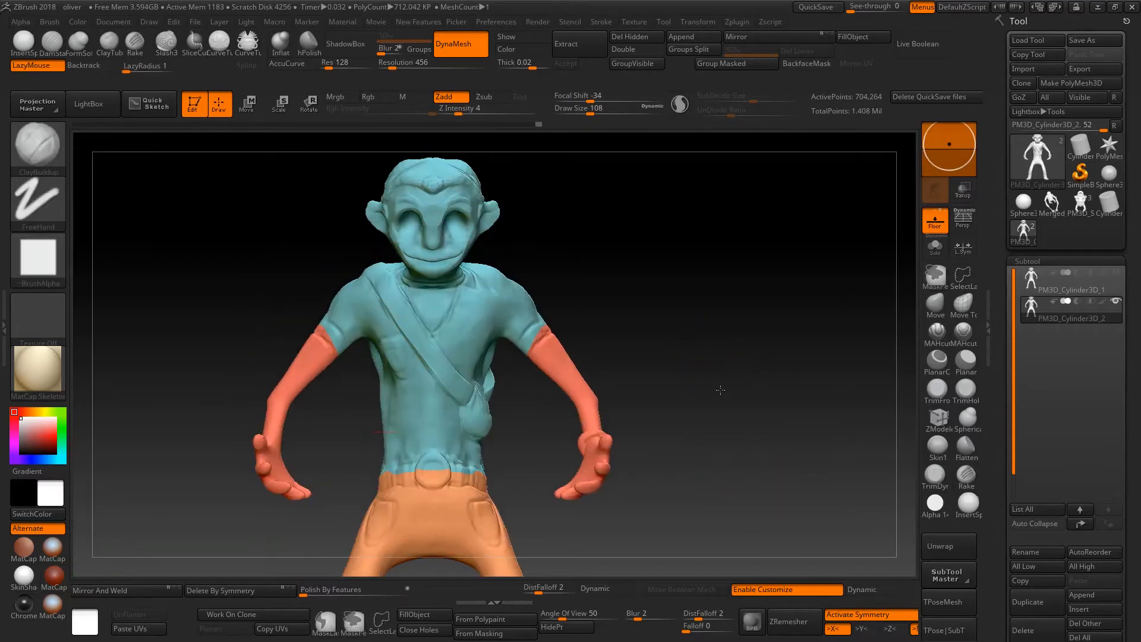
# Lasso-mask both boots below the trouser legs and convert the mask into a separate polygroup.
pyautogui.press('f')
pyautogui.keyDown('alt'); pyautogui.moveTo(779, 494); pyautogui.dragTo(756, 461); pyautogui.keyUp('alt')
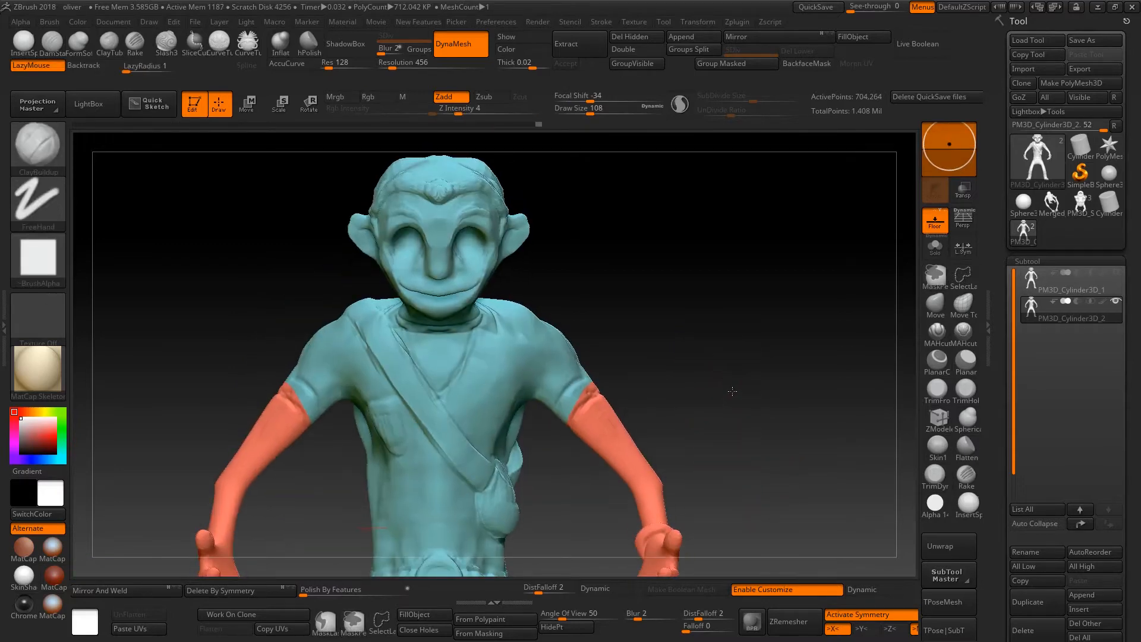
pyautogui.moveTo(711, 387); pyautogui.dragTo(669, 313)
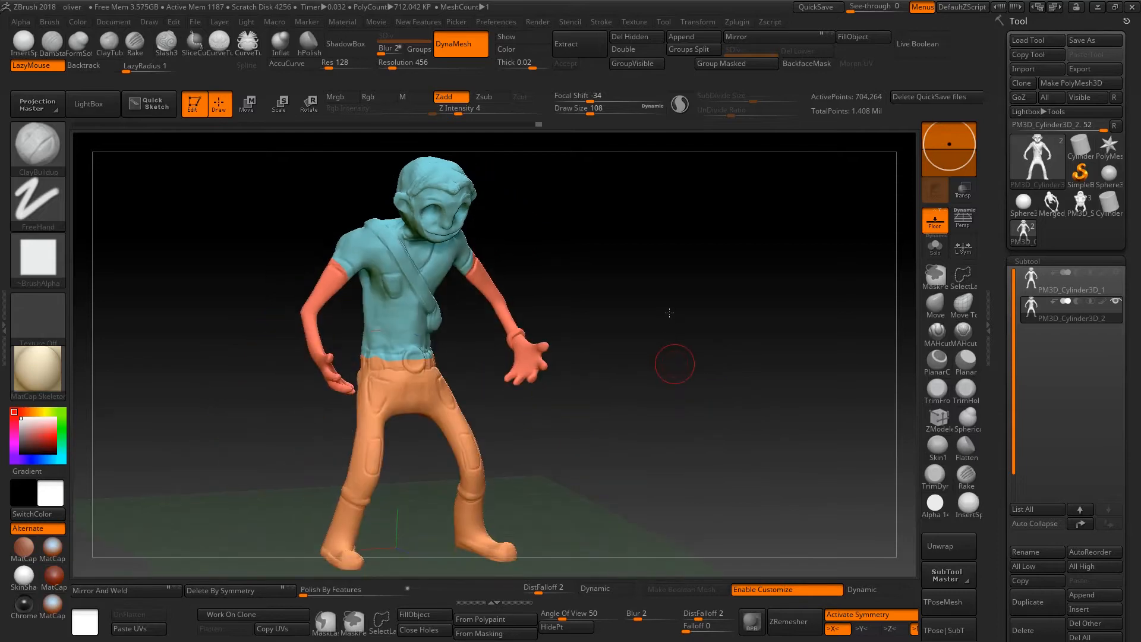
pyautogui.moveTo(675, 362); pyautogui.dragTo(665, 293)
pyautogui.keyDown('alt'); pyautogui.moveTo(672, 386); pyautogui.dragTo(664, 517); pyautogui.keyUp('alt')
pyautogui.keyDown('alt'); pyautogui.moveTo(648, 327); pyautogui.dragTo(645, 132); pyautogui.keyUp('alt')
pyautogui.moveTo(618, 402)
pyautogui.mouseDown()
pyautogui.moveTo(614, 473)
pyautogui.moveTo(522, 511)
pyautogui.moveTo(458, 487)
pyautogui.moveTo(459, 437)
pyautogui.moveTo(577, 508)
pyautogui.mouseUp()
pyautogui.hotkey('ctrl', 'w')
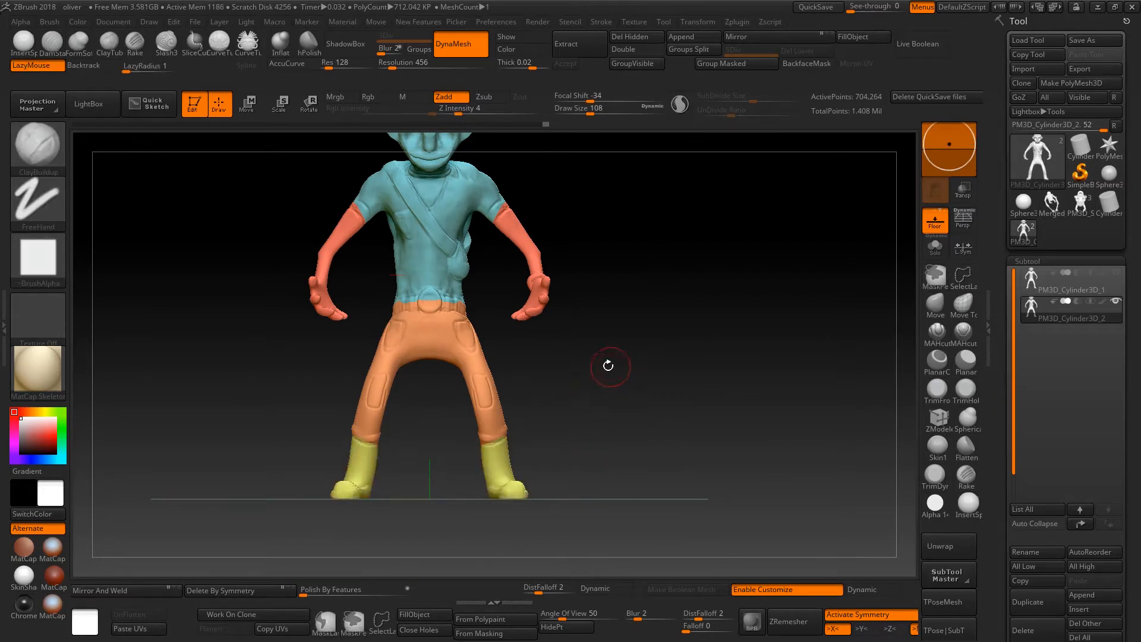
# Set the masking stroke back to Dots and reduce the draw size to 39 for masking the belt.
pyautogui.moveTo(613, 395); pyautogui.dragTo(604, 392)
pyautogui.moveTo(624, 438)
pyautogui.keyDown('alt'); pyautogui.mouseDown()
pyautogui.moveTo(518, 417)
pyautogui.moveTo(519, 407)
pyautogui.mouseUp(); pyautogui.keyUp('alt')
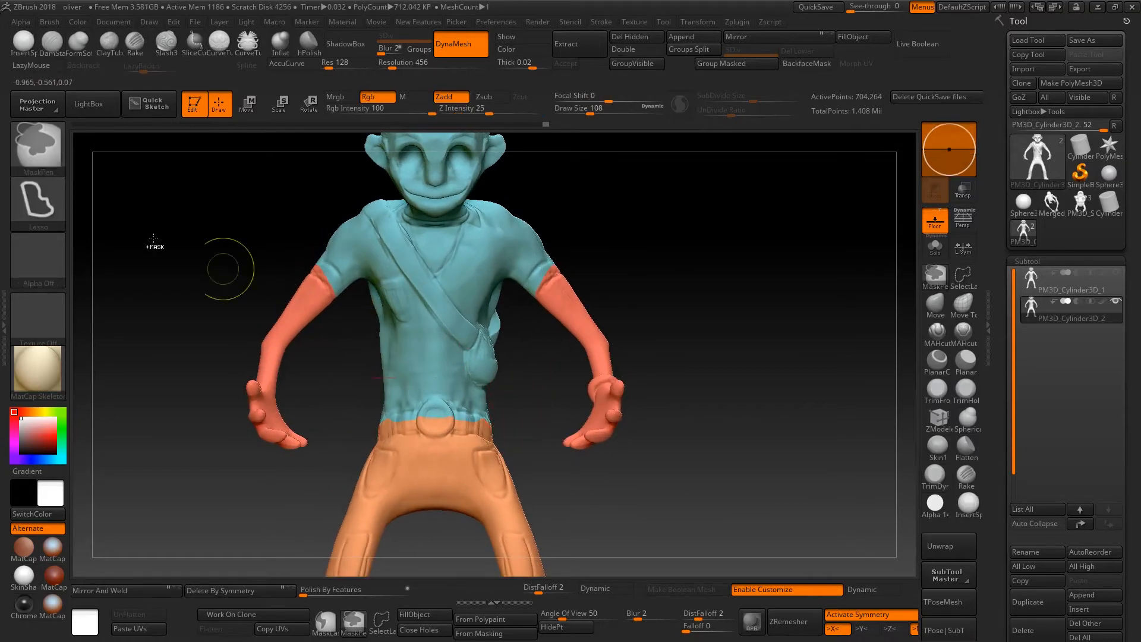
pyautogui.keyDown('ctrl'); pyautogui.click(43, 205); pyautogui.keyUp('ctrl')
pyautogui.keyDown('ctrl'); pyautogui.click(112, 209); pyautogui.keyUp('ctrl')
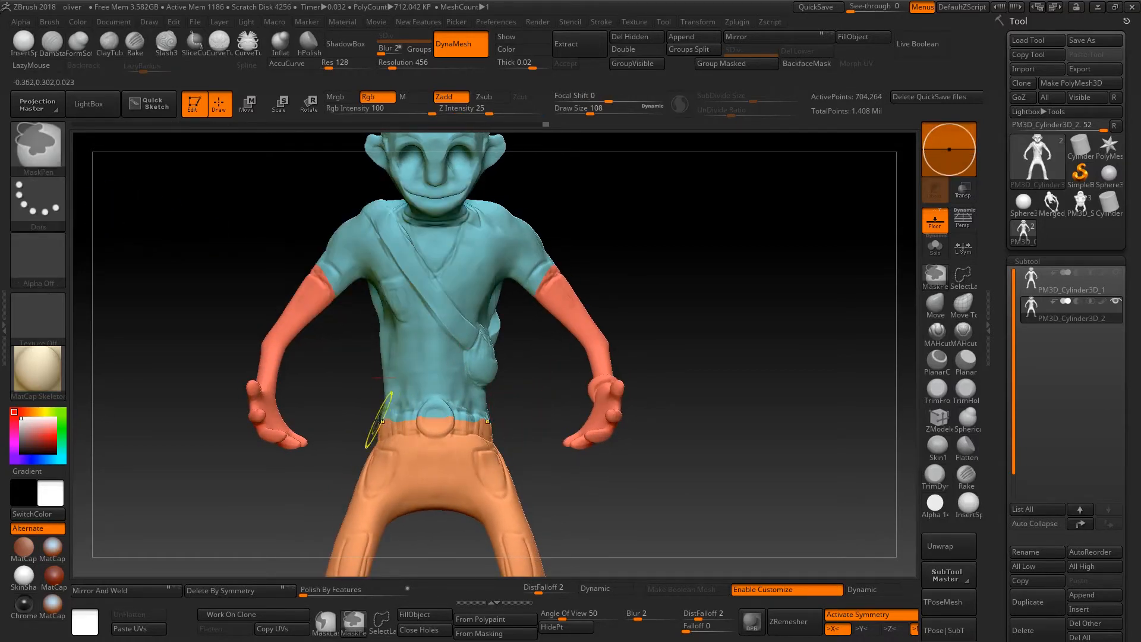
pyautogui.keyDown('ctrl'); pyautogui.moveTo(377, 410); pyautogui.dragTo(448, 416); pyautogui.keyUp('ctrl')
pyautogui.hotkey('ctrl', 'z')
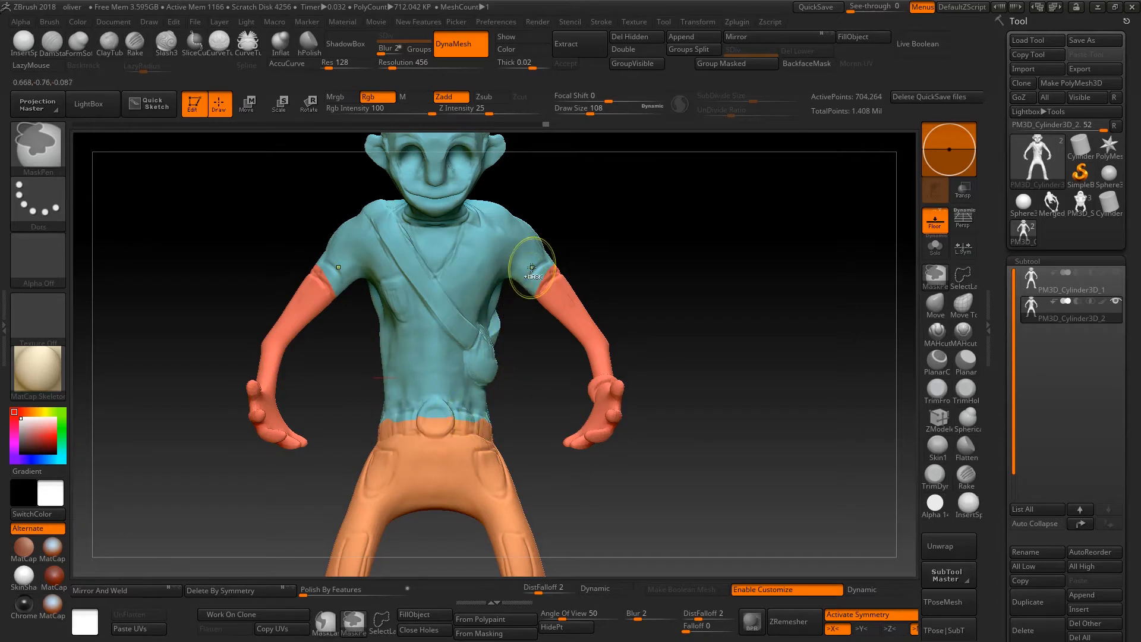
pyautogui.moveTo(575, 113); pyautogui.dragTo(575, 113)
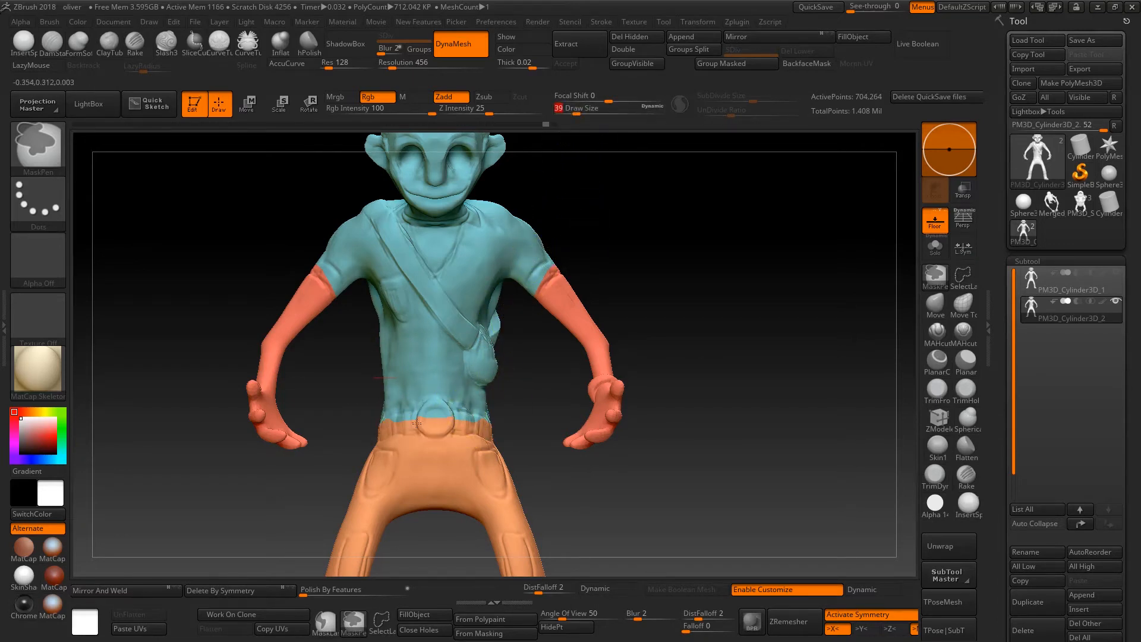
# Paint a mask over the belt and buckle all around the waist and convert it into a polygroup.
pyautogui.keyDown('ctrl'); pyautogui.moveTo(429, 426); pyautogui.dragTo(391, 424); pyautogui.keyUp('ctrl')
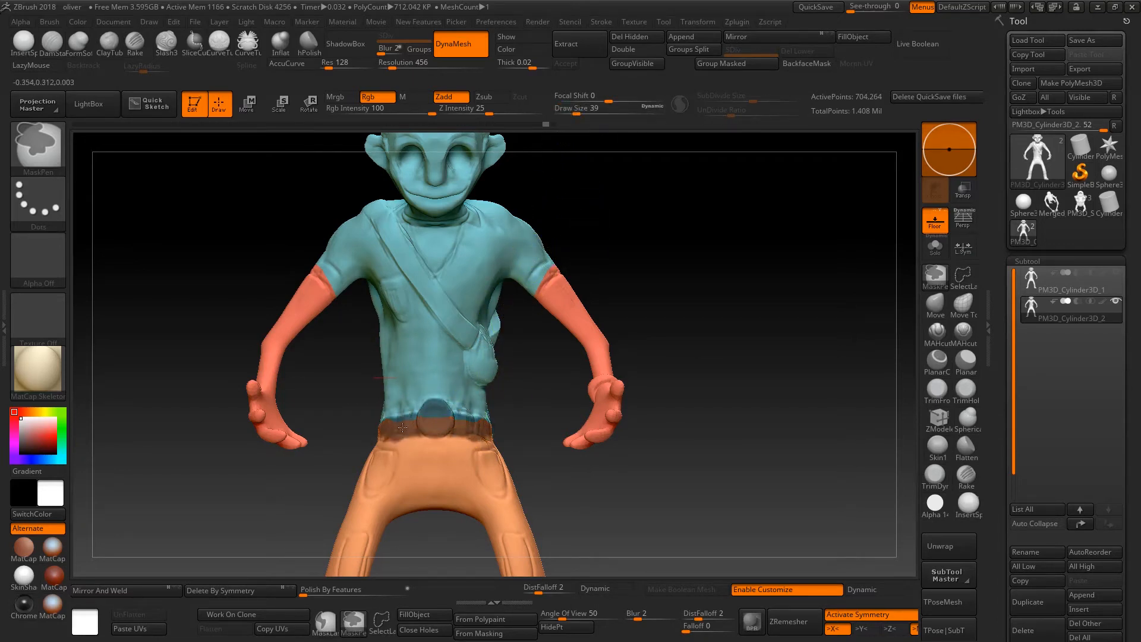
pyautogui.moveTo(643, 331); pyautogui.dragTo(832, 363)
pyautogui.keyDown('ctrl'); pyautogui.moveTo(387, 435); pyautogui.dragTo(369, 442); pyautogui.keyUp('ctrl')
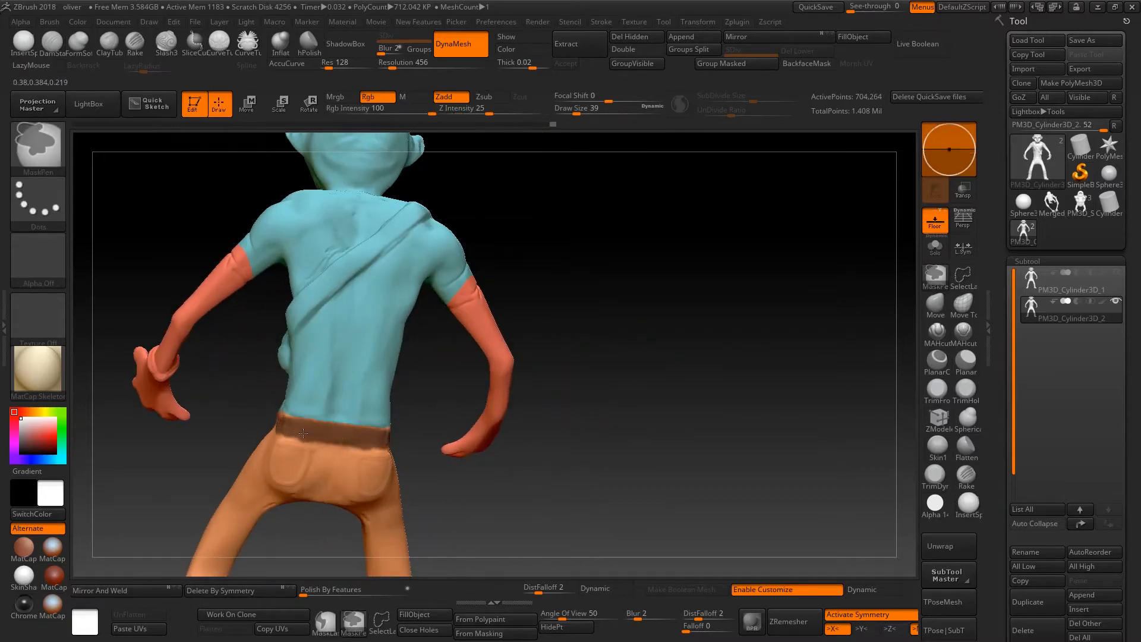
pyautogui.moveTo(432, 493); pyautogui.dragTo(535, 494)
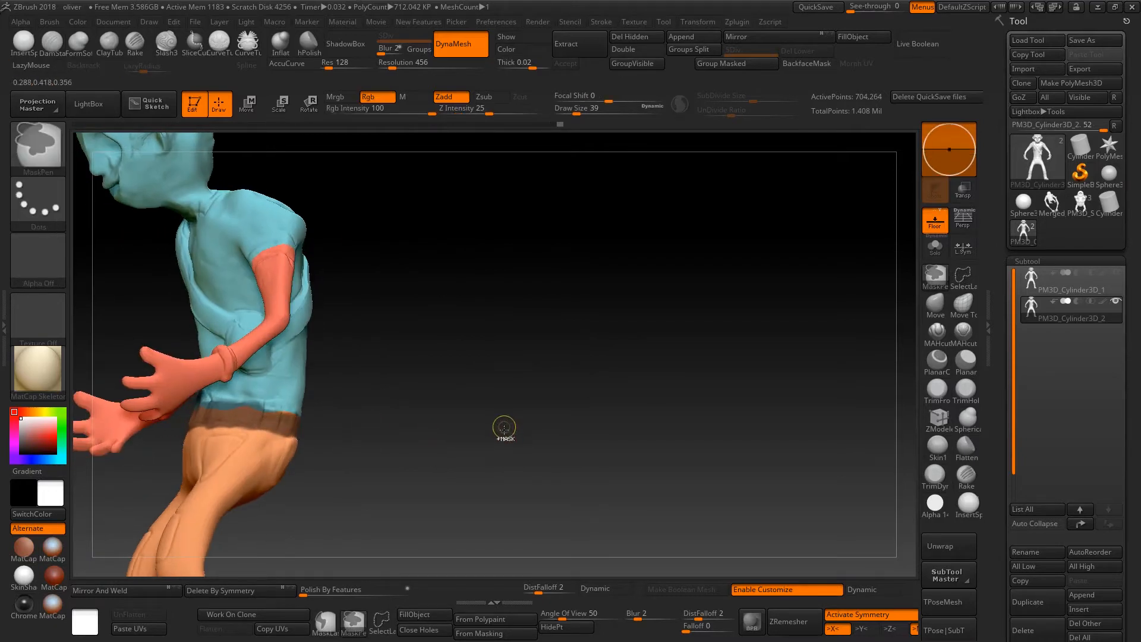
pyautogui.hotkey('ctrl', 'w')
pyautogui.moveTo(505, 443)
pyautogui.mouseDown()
pyautogui.moveTo(523, 489)
pyautogui.moveTo(501, 461)
pyautogui.mouseUp()
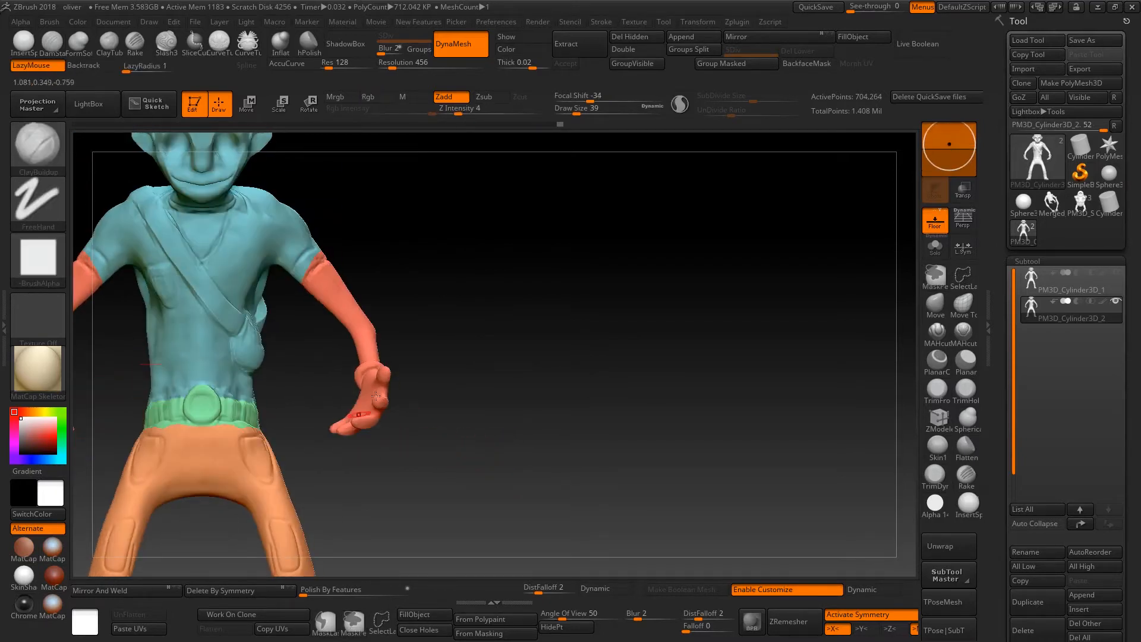
# Turn off symmetry, mask the single chest pocket on the shirt and convert the mask into a polygroup.
pyautogui.keyDown('alt'); pyautogui.moveTo(478, 313); pyautogui.dragTo(569, 475); pyautogui.keyUp('alt')
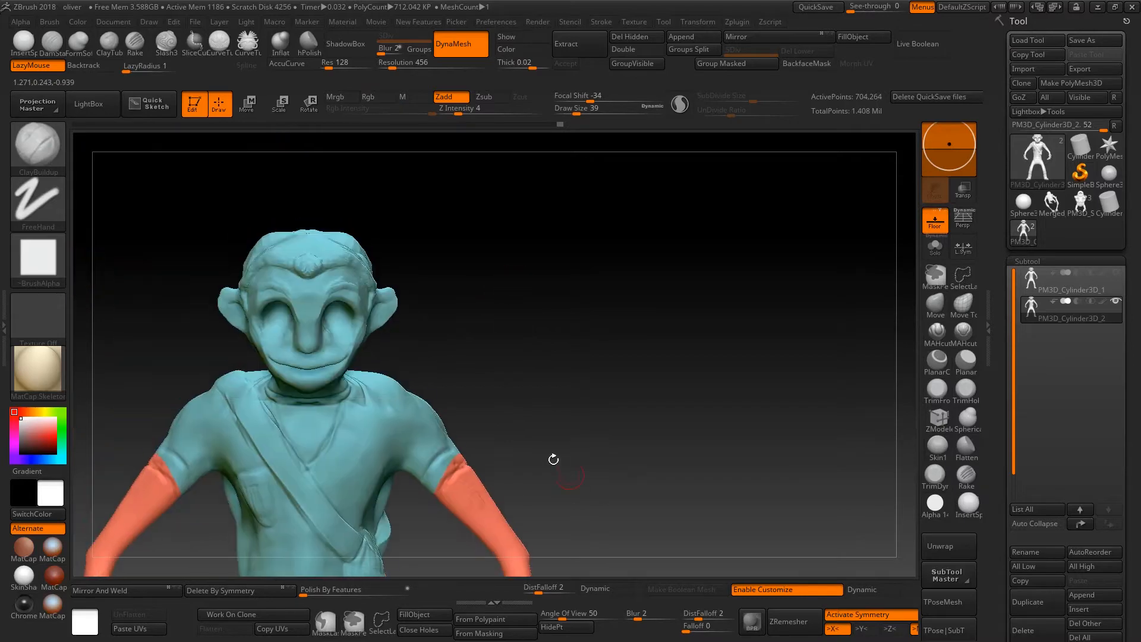
pyautogui.keyDown('alt'); pyautogui.moveTo(519, 361); pyautogui.dragTo(539, 210); pyautogui.keyUp('alt')
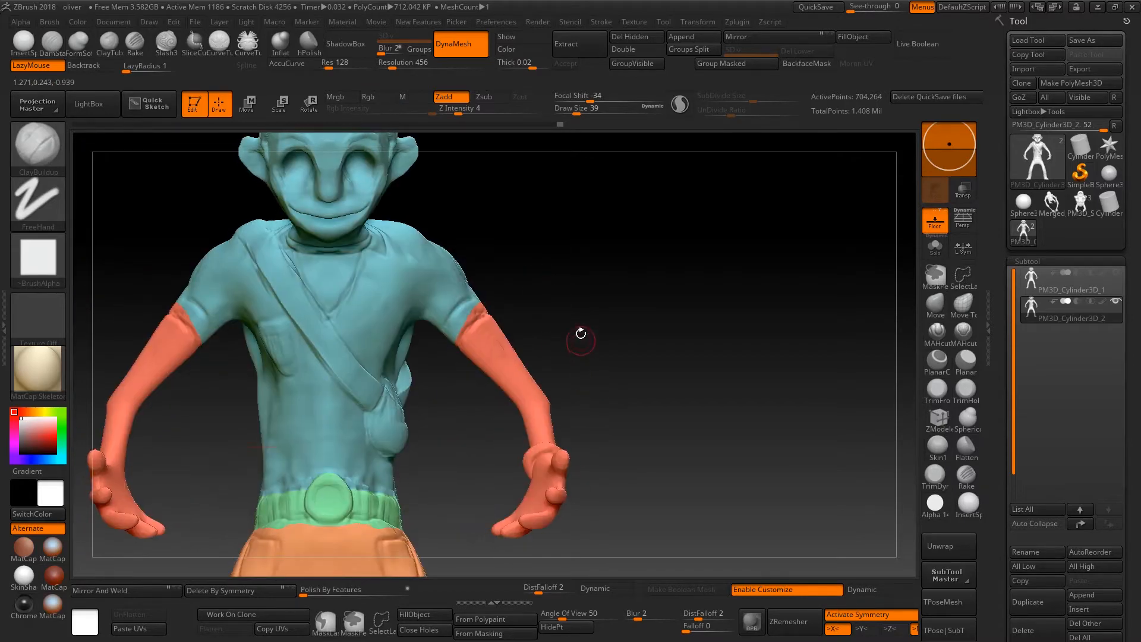
pyautogui.moveTo(601, 315); pyautogui.dragTo(555, 327)
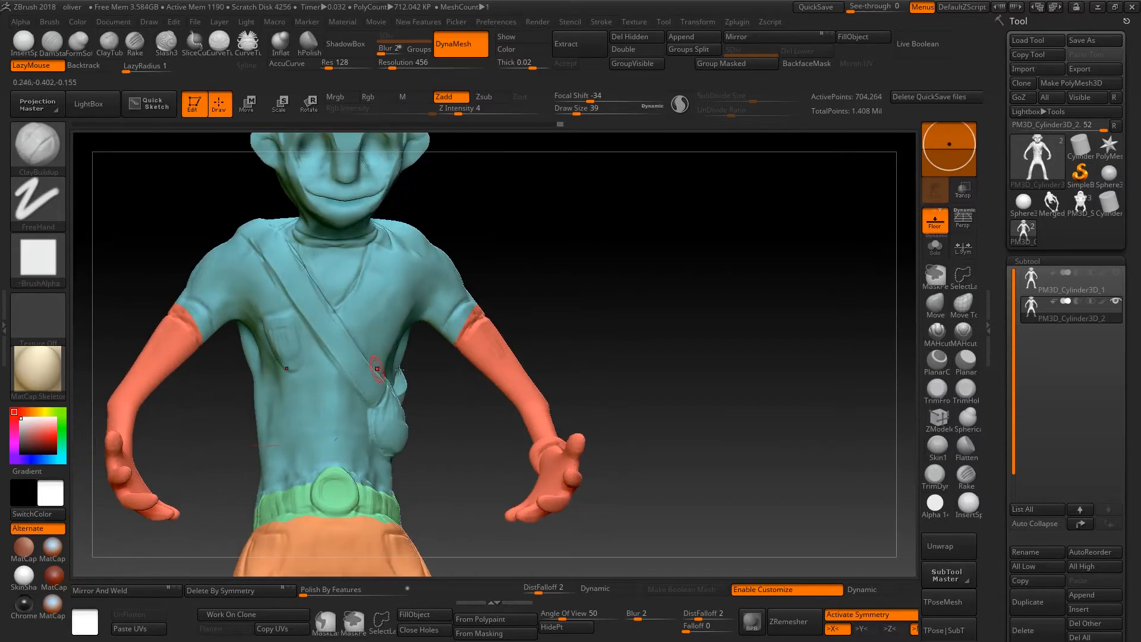
pyautogui.press('x')
pyautogui.press('ctrl')
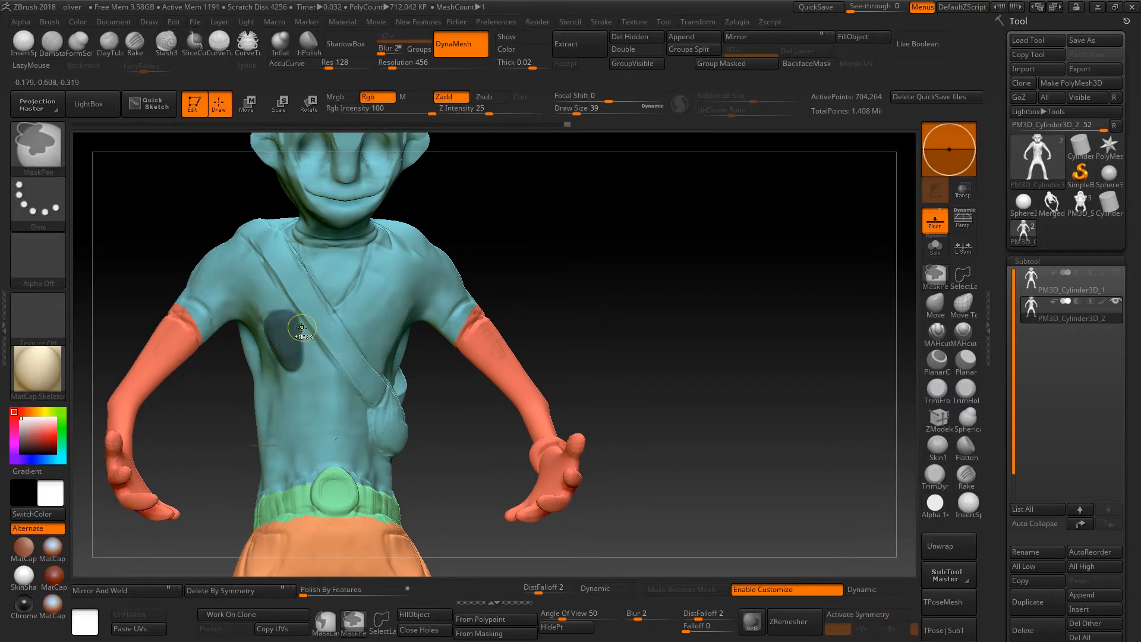
pyautogui.hotkey('ctrl', 'w')
# Mask the pouch hanging from the shoulder strap and convert the mask into its own polygroup.
pyautogui.moveTo(596, 319)
pyautogui.mouseDown()
pyautogui.moveTo(453, 330)
pyautogui.moveTo(410, 356)
pyautogui.mouseUp()
pyautogui.press('ctrl')
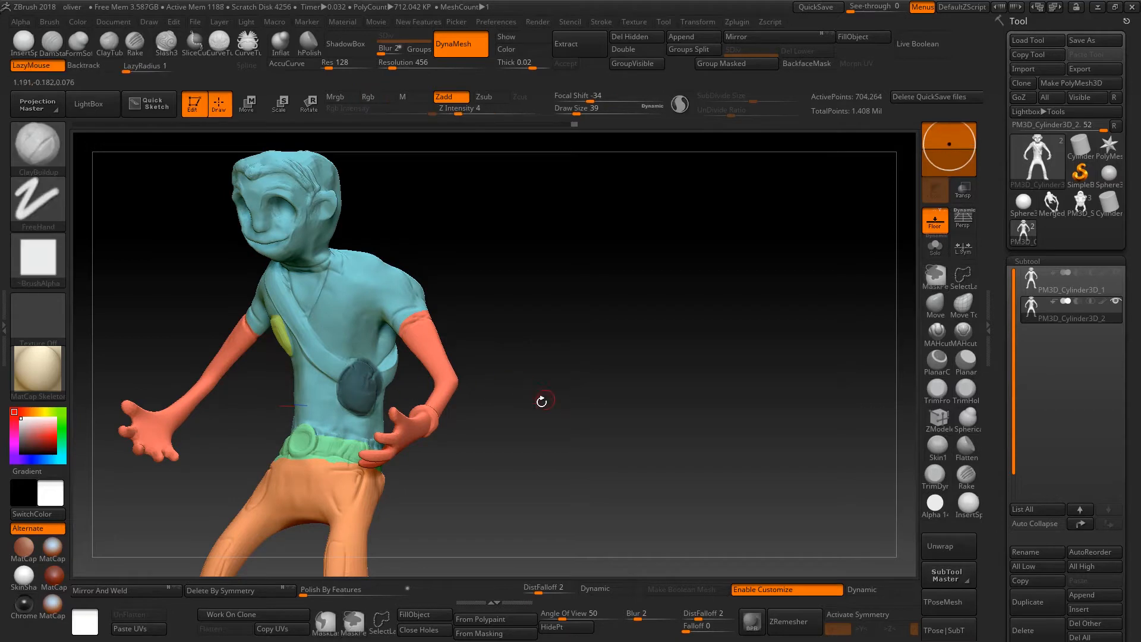
pyautogui.moveTo(570, 407); pyautogui.dragTo(412, 372)
pyautogui.moveTo(487, 343)
pyautogui.mouseDown()
pyautogui.moveTo(526, 354)
pyautogui.moveTo(508, 336)
pyautogui.mouseUp()
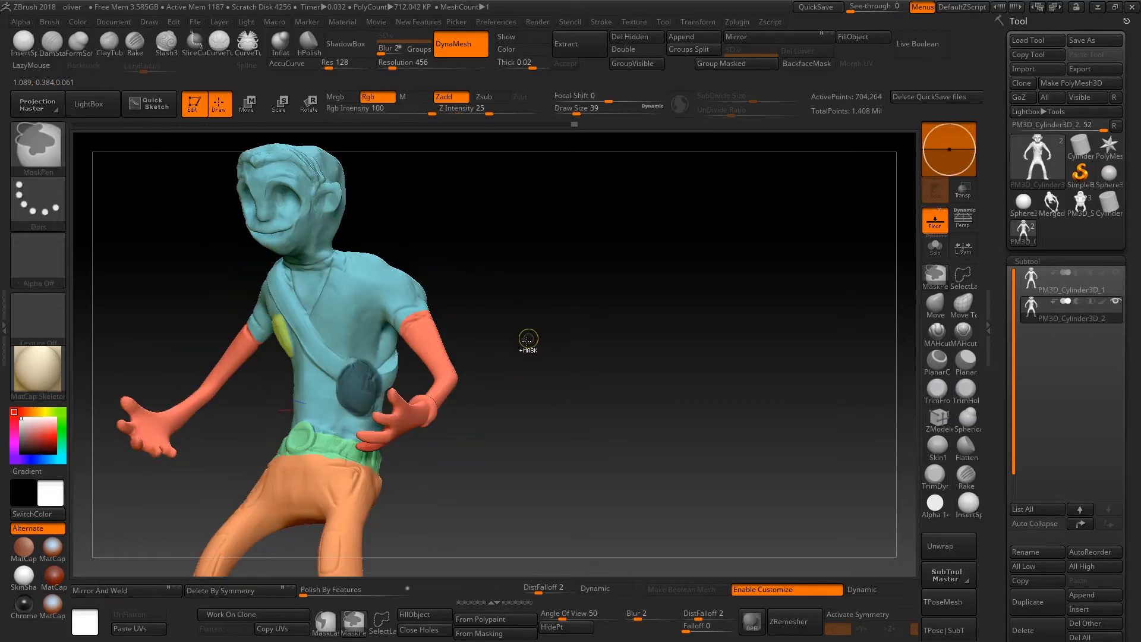
pyautogui.hotkey('ctrl', 'w')
pyautogui.moveTo(492, 448); pyautogui.dragTo(502, 503)
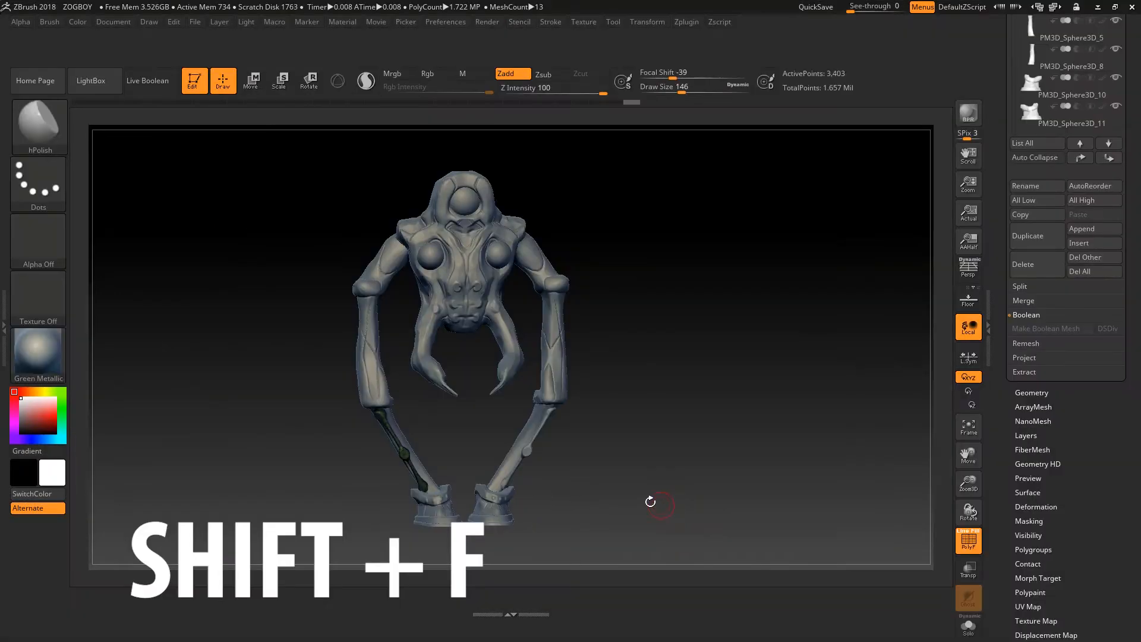
# Show the polyframe and examine the polygroups on the thin rod along the lower limb from several angles and distances.
pyautogui.moveTo(649, 498)
pyautogui.mouseDown()
pyautogui.moveTo(674, 505)
pyautogui.moveTo(649, 478)
pyautogui.moveTo(622, 479)
pyautogui.moveTo(701, 601)
pyautogui.moveTo(728, 613)
pyautogui.moveTo(583, 458)
pyautogui.moveTo(606, 315)
pyautogui.moveTo(583, 377)
pyautogui.moveTo(518, 329)
pyautogui.moveTo(571, 326)
pyautogui.moveTo(555, 295)
pyautogui.moveTo(540, 316)
pyautogui.moveTo(545, 340)
pyautogui.moveTo(530, 311)
pyautogui.moveTo(537, 285)
pyautogui.moveTo(553, 331)
pyautogui.moveTo(645, 474)
pyautogui.moveTo(676, 440)
pyautogui.moveTo(613, 257)
pyautogui.moveTo(583, 212)
pyautogui.moveTo(593, 260)
pyautogui.moveTo(523, 247)
pyautogui.moveTo(550, 205)
pyautogui.mouseUp()
pyautogui.hotkey('shift', 'f')
pyautogui.hotkey('shift', 'f')
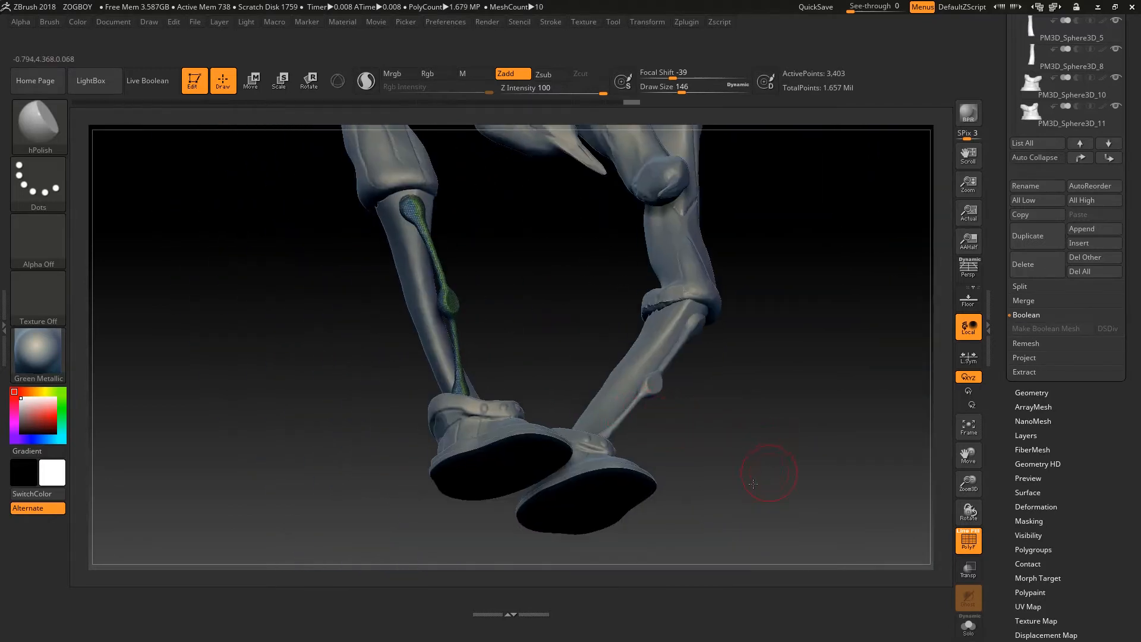
pyautogui.moveTo(752, 483)
pyautogui.mouseDown()
pyautogui.moveTo(677, 512)
pyautogui.moveTo(770, 508)
pyautogui.moveTo(749, 499)
pyautogui.moveTo(766, 492)
pyautogui.moveTo(741, 529)
pyautogui.mouseUp()
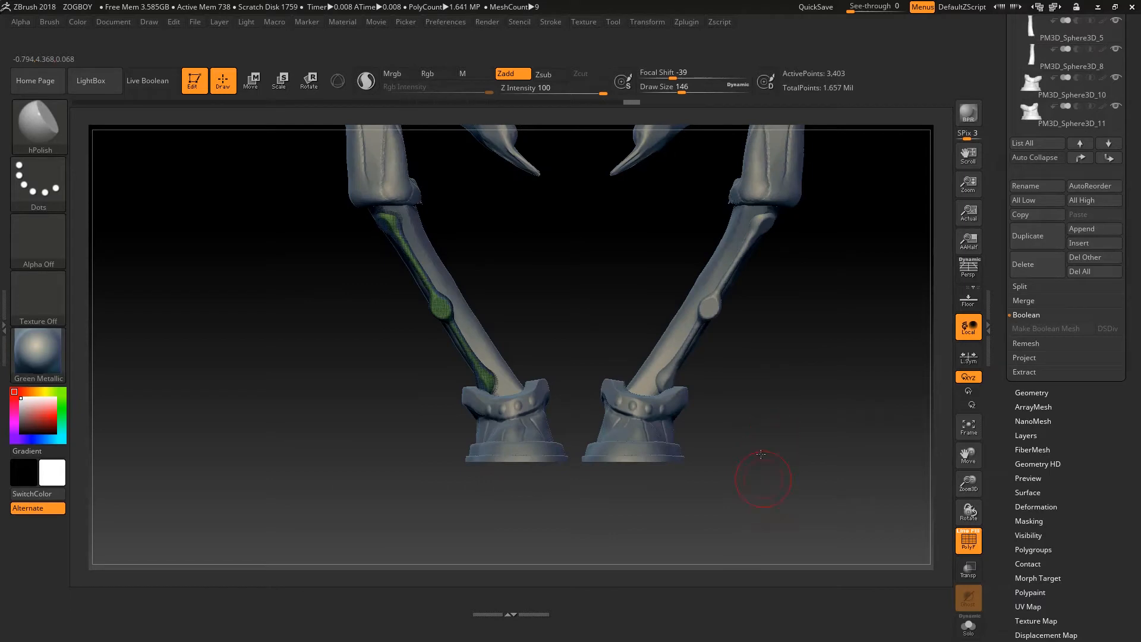
pyautogui.moveTo(760, 454)
pyautogui.mouseDown()
pyautogui.moveTo(755, 415)
pyautogui.moveTo(749, 456)
pyautogui.moveTo(728, 458)
pyautogui.moveTo(726, 442)
pyautogui.mouseUp()
pyautogui.moveTo(537, 280)
pyautogui.mouseDown()
pyautogui.moveTo(545, 310)
pyautogui.moveTo(517, 323)
pyautogui.moveTo(550, 318)
pyautogui.moveTo(529, 285)
pyautogui.moveTo(515, 327)
pyautogui.mouseUp()
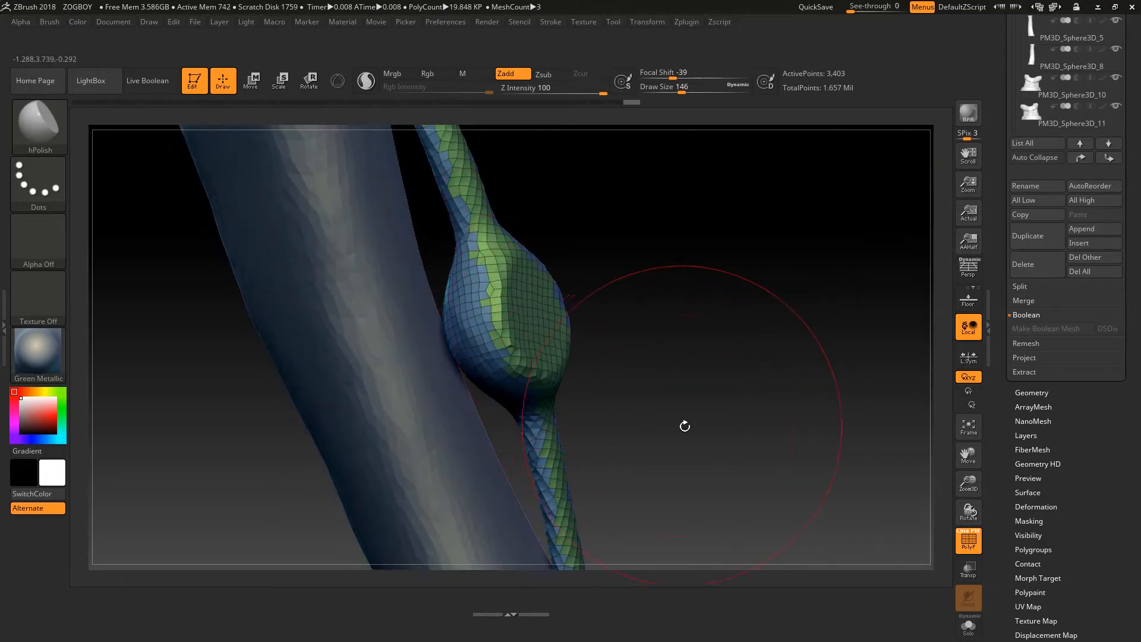
pyautogui.moveTo(684, 426); pyautogui.dragTo(703, 423)
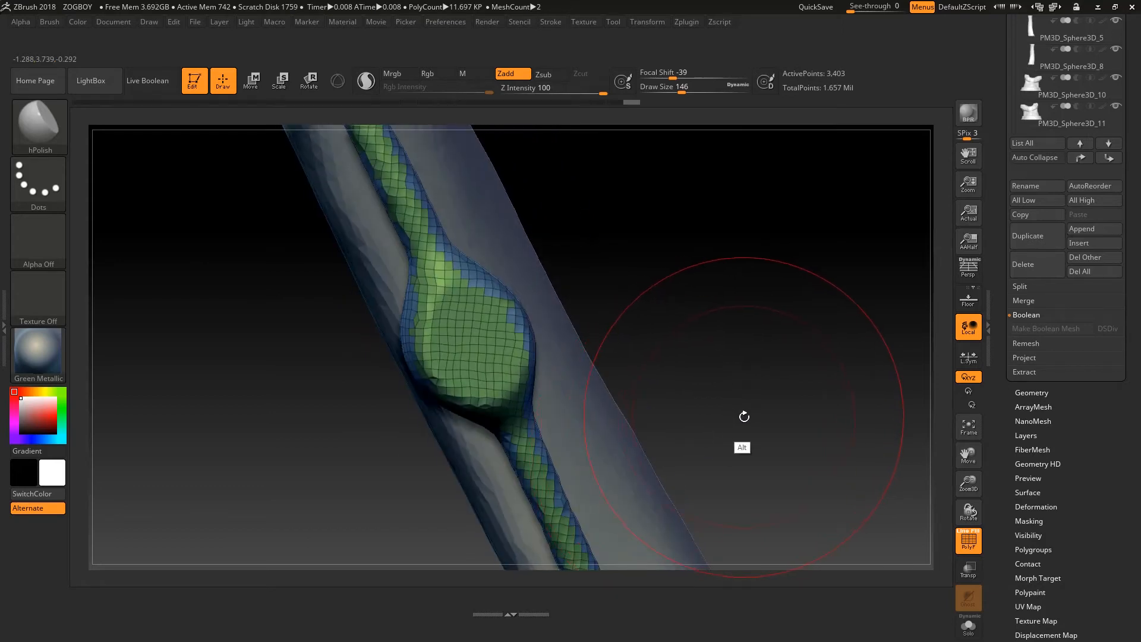
pyautogui.moveTo(744, 416)
pyautogui.keyDown('alt'); pyautogui.mouseDown()
pyautogui.moveTo(690, 215)
pyautogui.moveTo(766, 345)
pyautogui.moveTo(771, 596)
pyautogui.mouseUp(); pyautogui.keyUp('alt')
# Make both long limb segments, one upper limb and the torso the active subtool in turn to examine their polyframe colors.
pyautogui.keyDown('alt'); pyautogui.click(732, 345); pyautogui.keyUp('alt')
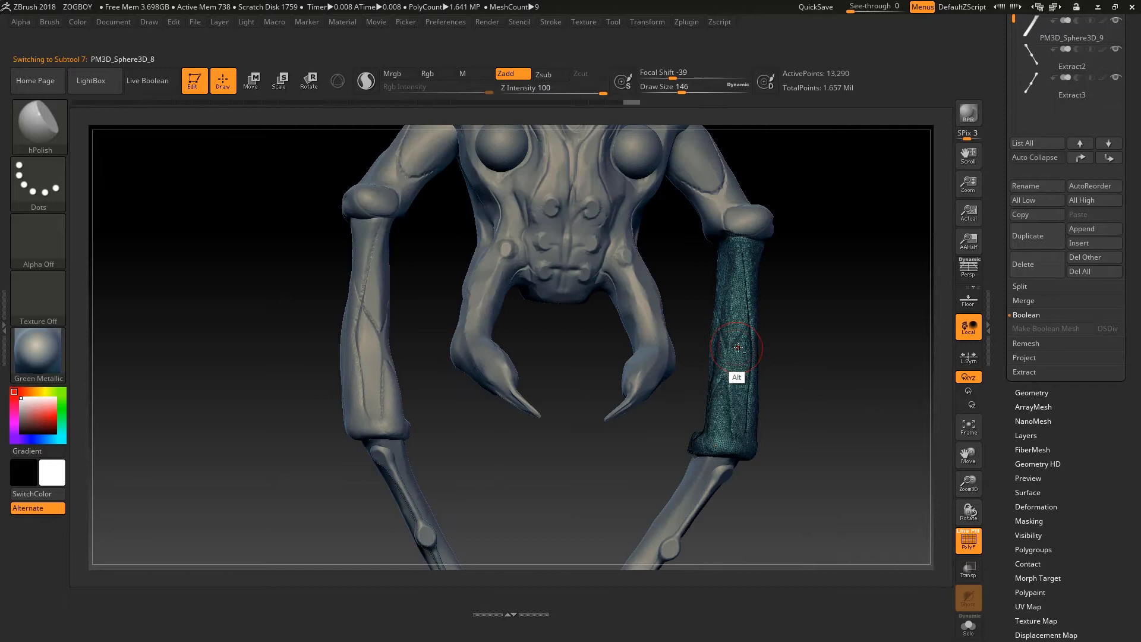
pyautogui.keyDown('alt'); pyautogui.click(374, 370); pyautogui.keyUp('alt')
pyautogui.keyDown('alt'); pyautogui.click(380, 179); pyautogui.keyUp('alt')
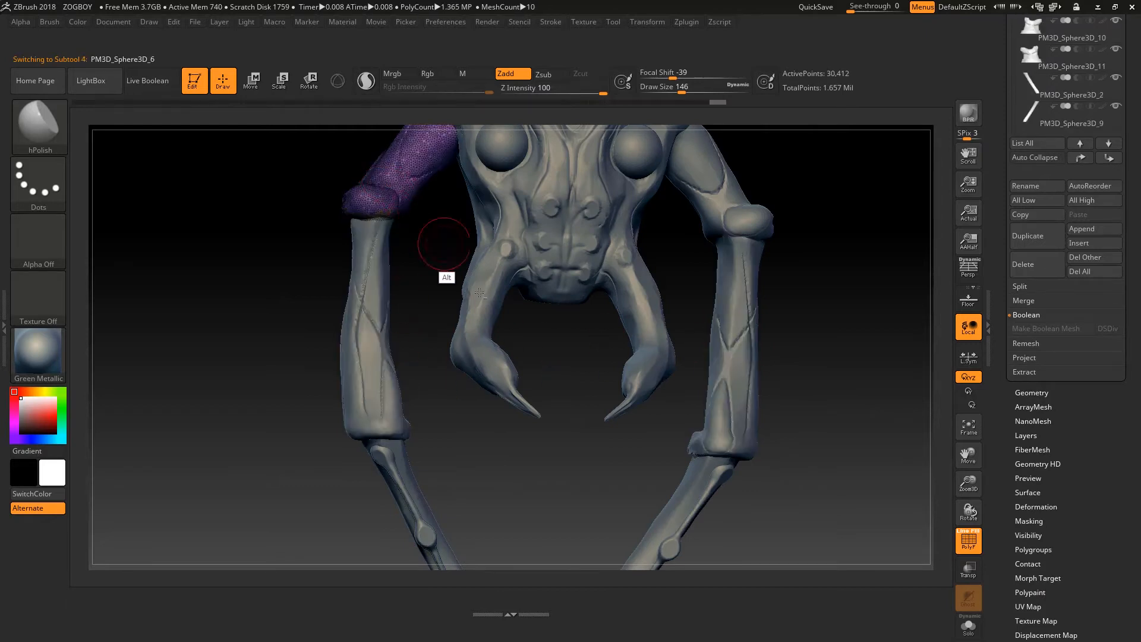
pyautogui.keyDown('alt'); pyautogui.click(511, 371); pyautogui.keyUp('alt')
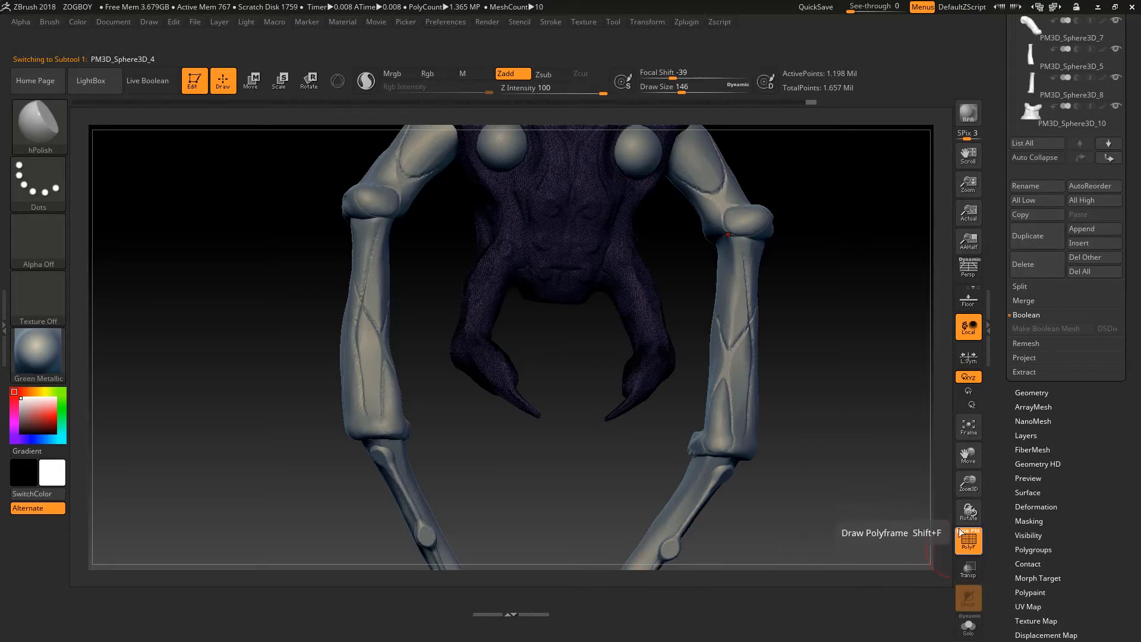
# Toggle the polyframe display off and on to compare the torso with and without its polygroup color and wireframe.
pyautogui.hotkey('shift', 'f')
pyautogui.hotkey('shift', 'f')
pyautogui.hotkey('shift', 'f')
pyautogui.hotkey('shift', 'f')
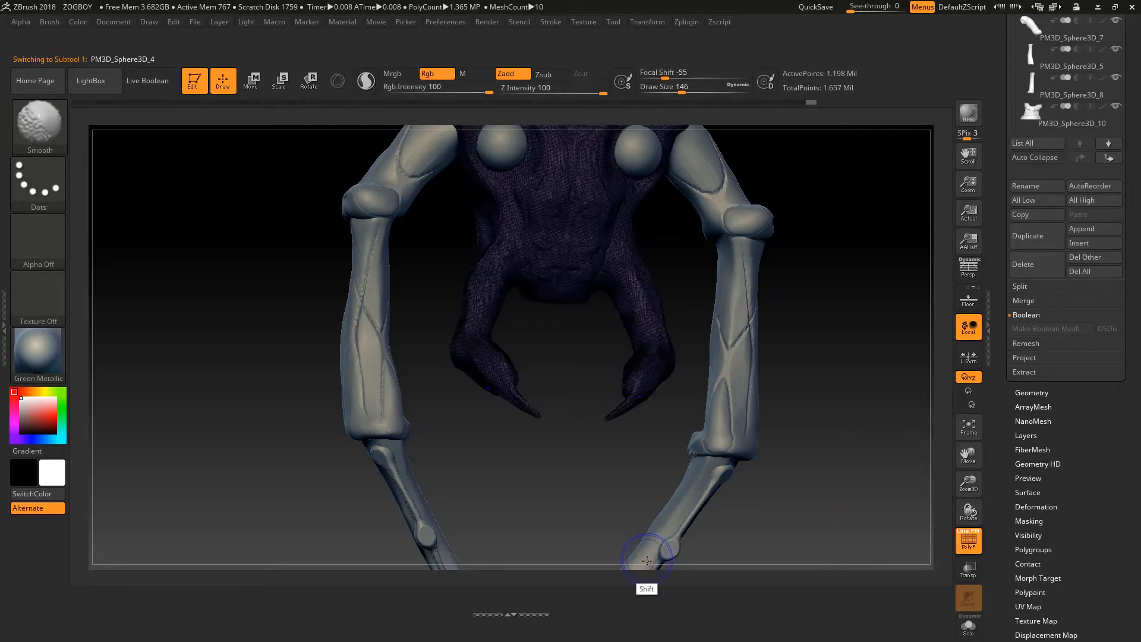
pyautogui.hotkey('shift', 'f')
pyautogui.hotkey('shift', 'f')
pyautogui.hotkey('shift', 'f')
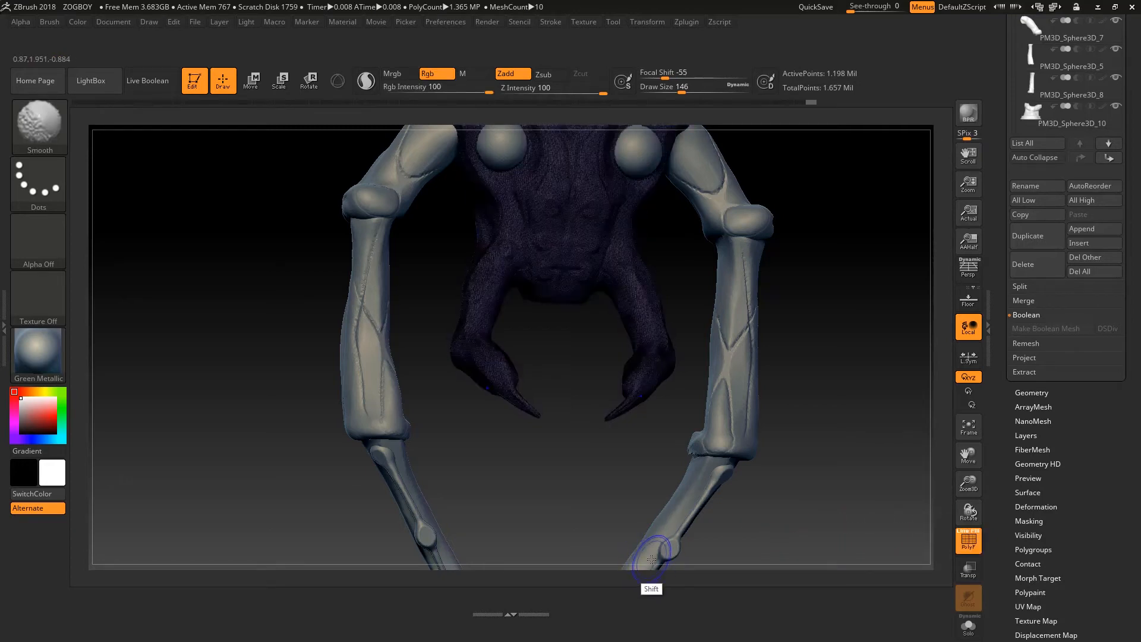
pyautogui.hotkey('shift', 'f')
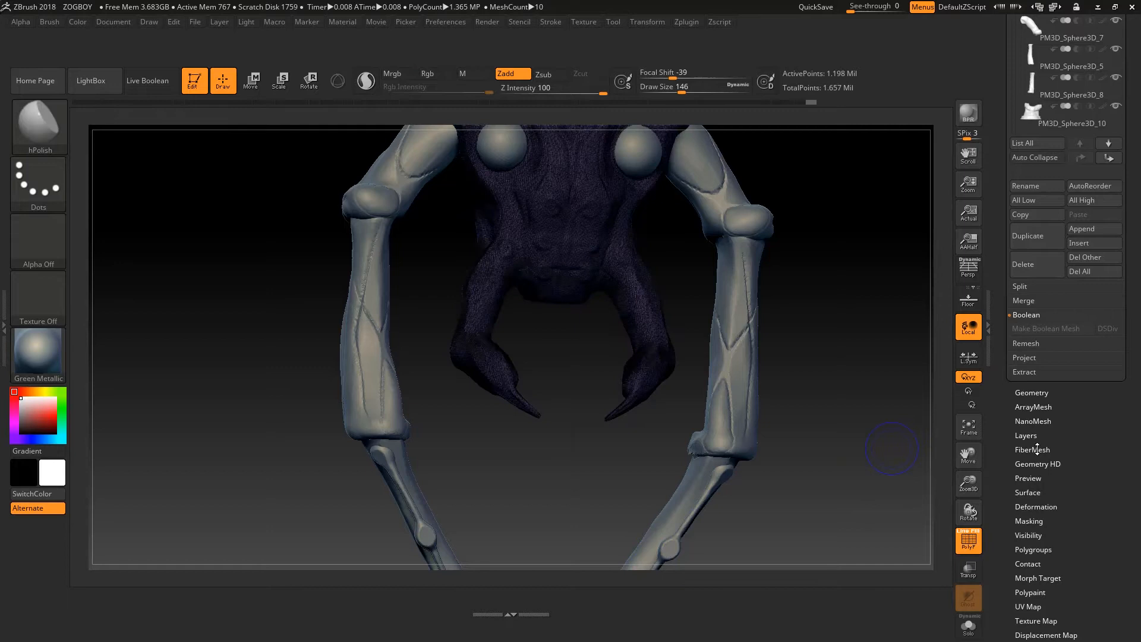
# Switch between the two long limb segments and examine the polyframe of the one on the character's right side from several angles.
pyautogui.keyDown('alt'); pyautogui.click(735, 309); pyautogui.keyUp('alt')
pyautogui.keyDown('alt'); pyautogui.click(378, 338); pyautogui.keyUp('alt')
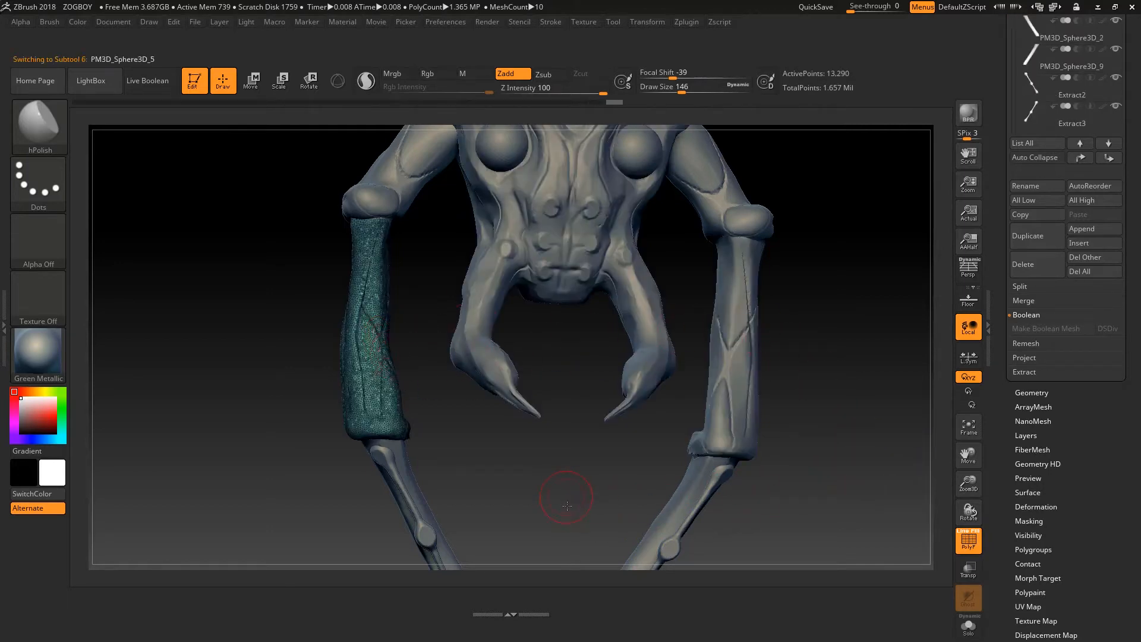
pyautogui.moveTo(566, 505); pyautogui.dragTo(825, 440)
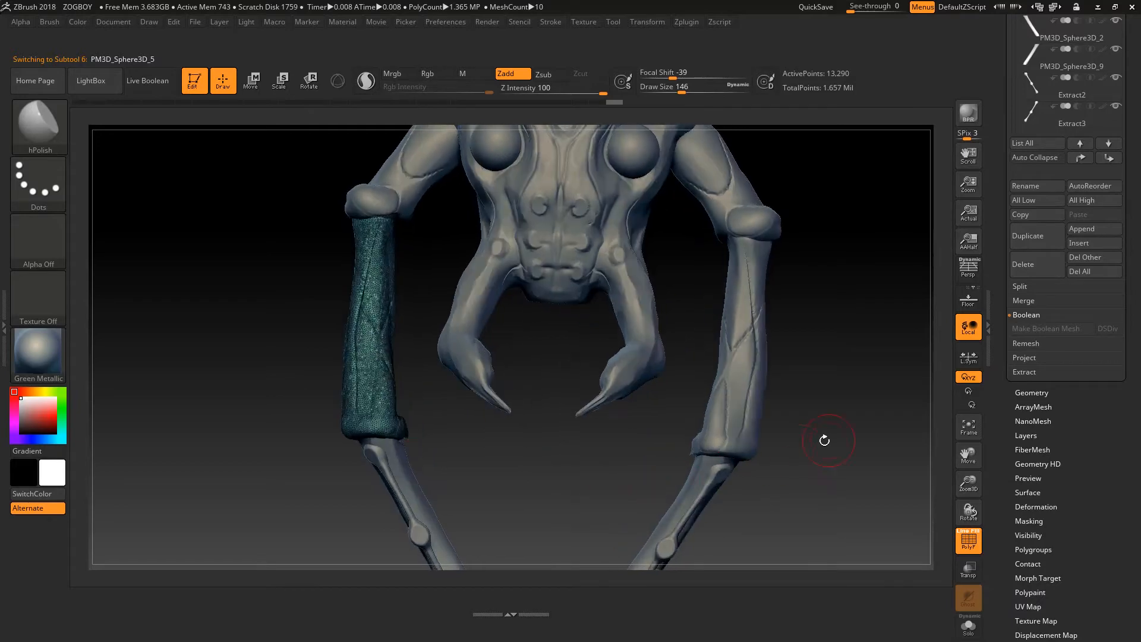
pyautogui.moveTo(420, 393); pyautogui.dragTo(409, 425)
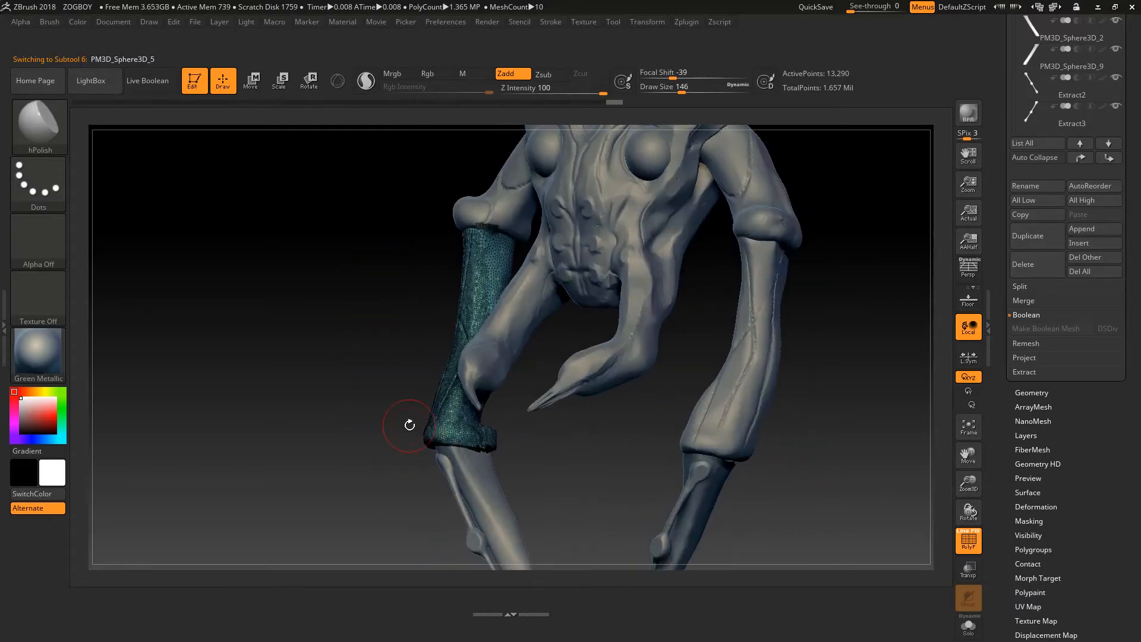
pyautogui.moveTo(614, 484); pyautogui.dragTo(836, 370)
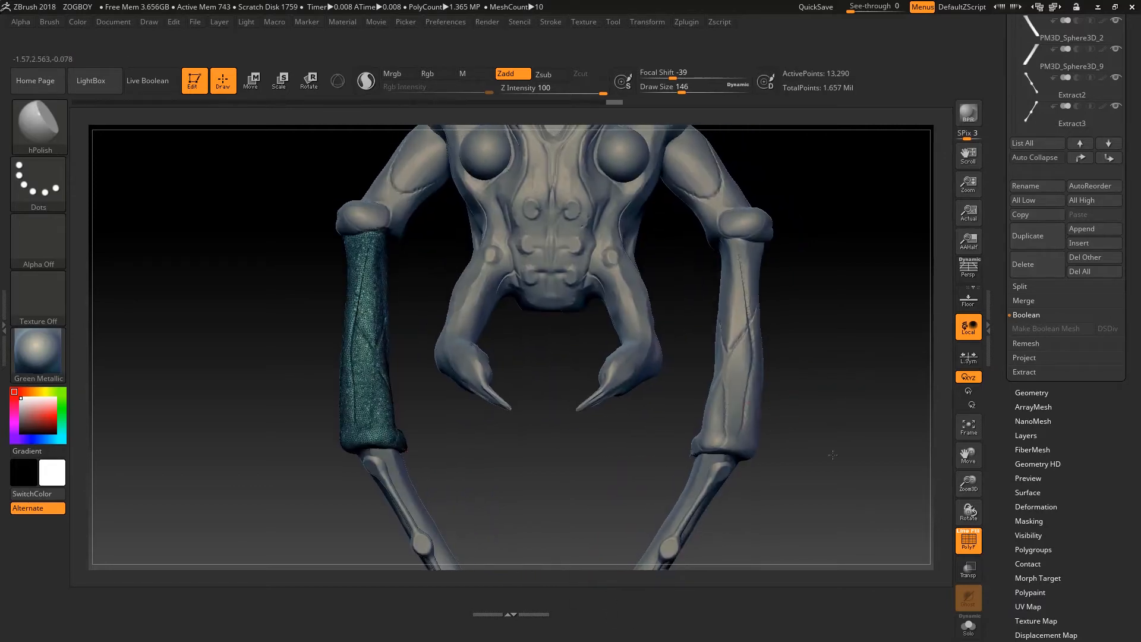
pyautogui.keyDown('alt'); pyautogui.moveTo(832, 455); pyautogui.dragTo(790, 250); pyautogui.keyUp('alt')
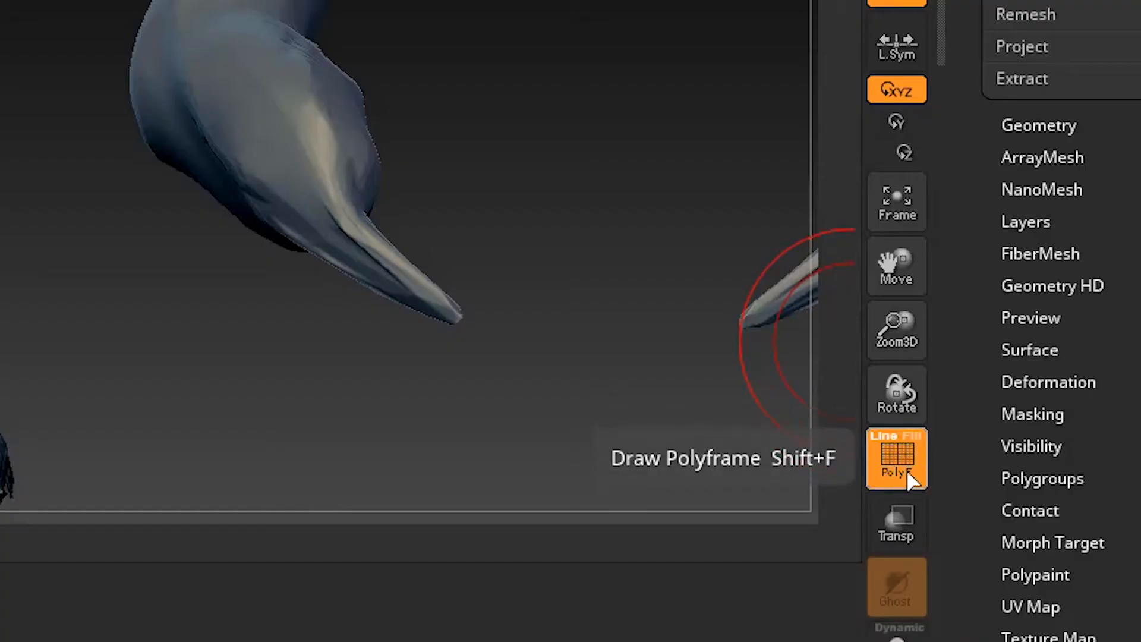
# Turn off the polyframe's Line option and keep Fill on, so only the polygroup colors are drawn.
pyautogui.click(970, 548)
pyautogui.click(901, 439)
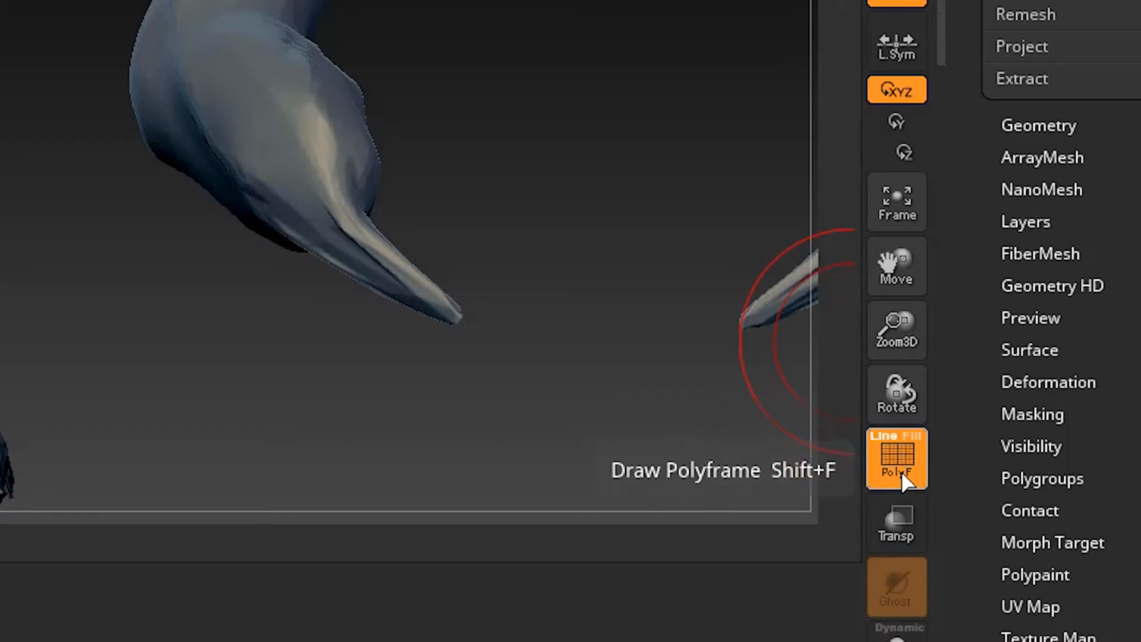
pyautogui.click(902, 438)
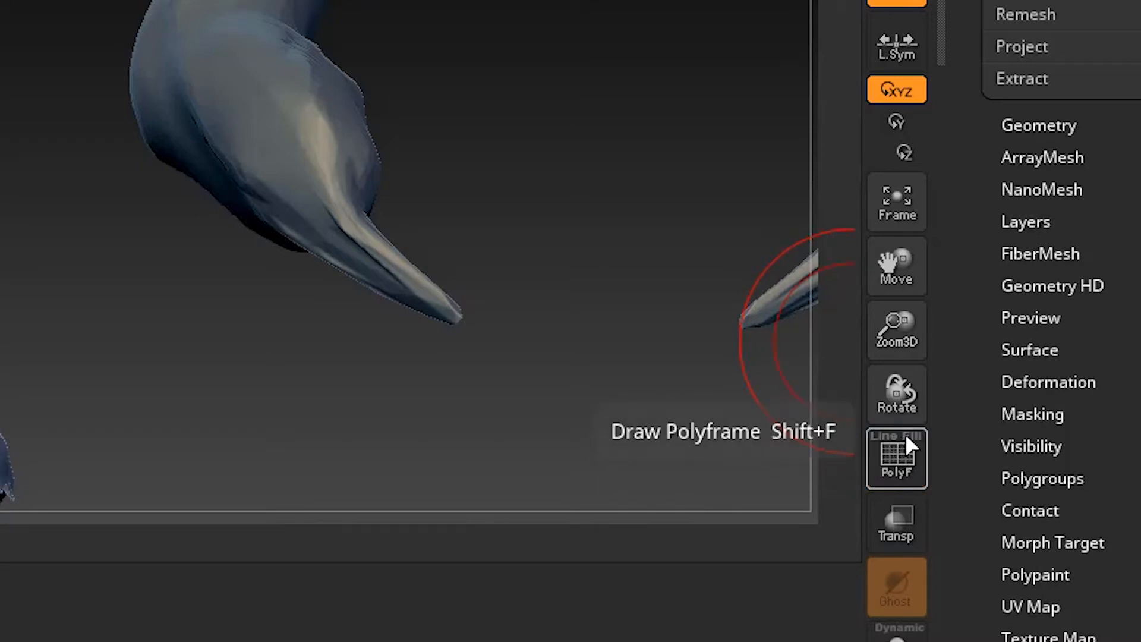
pyautogui.click(912, 436)
pyautogui.click(908, 475)
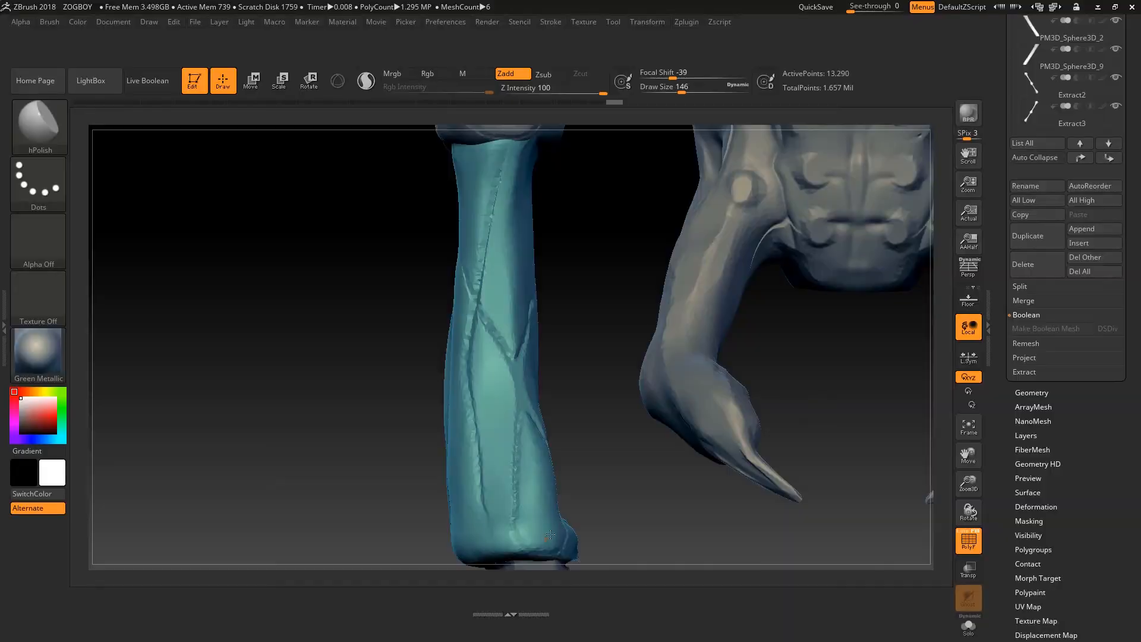
# Make the torso, arm pieces and chest sphere the active subtool in turn to examine their solid polygroup fill colors.
pyautogui.moveTo(601, 520); pyautogui.dragTo(722, 520)
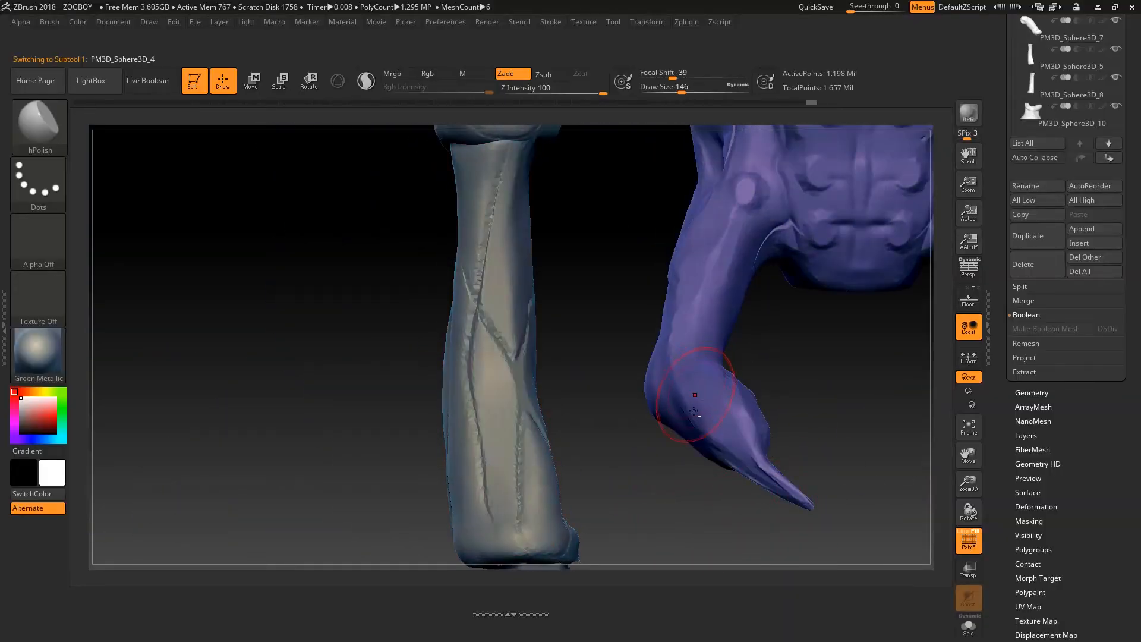
pyautogui.keyDown('alt'); pyautogui.moveTo(662, 479); pyautogui.dragTo(642, 380); pyautogui.keyUp('alt')
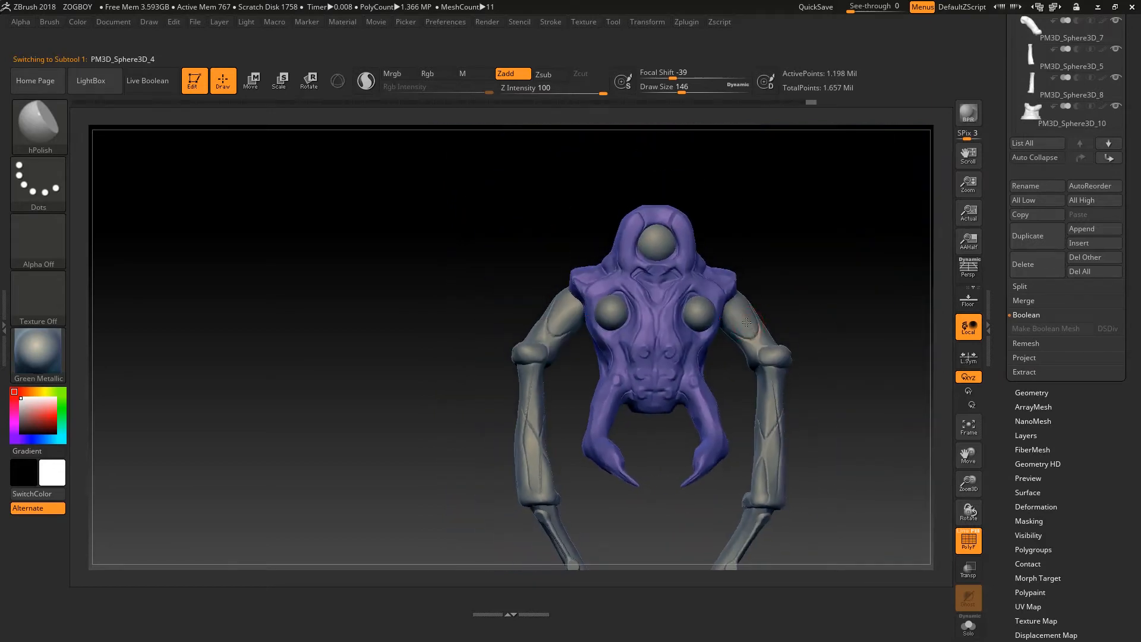
pyautogui.keyDown('alt'); pyautogui.click(765, 364); pyautogui.keyUp('alt')
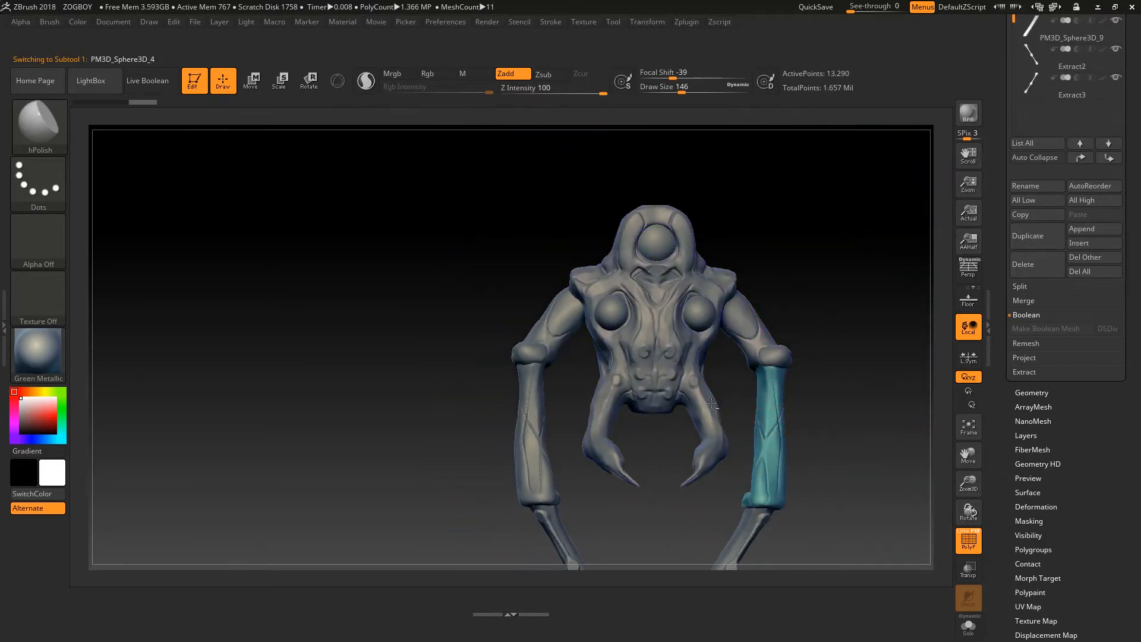
pyautogui.keyDown('alt'); pyautogui.click(612, 330); pyautogui.keyUp('alt')
pyautogui.keyDown('alt'); pyautogui.click(560, 326); pyautogui.keyUp('alt')
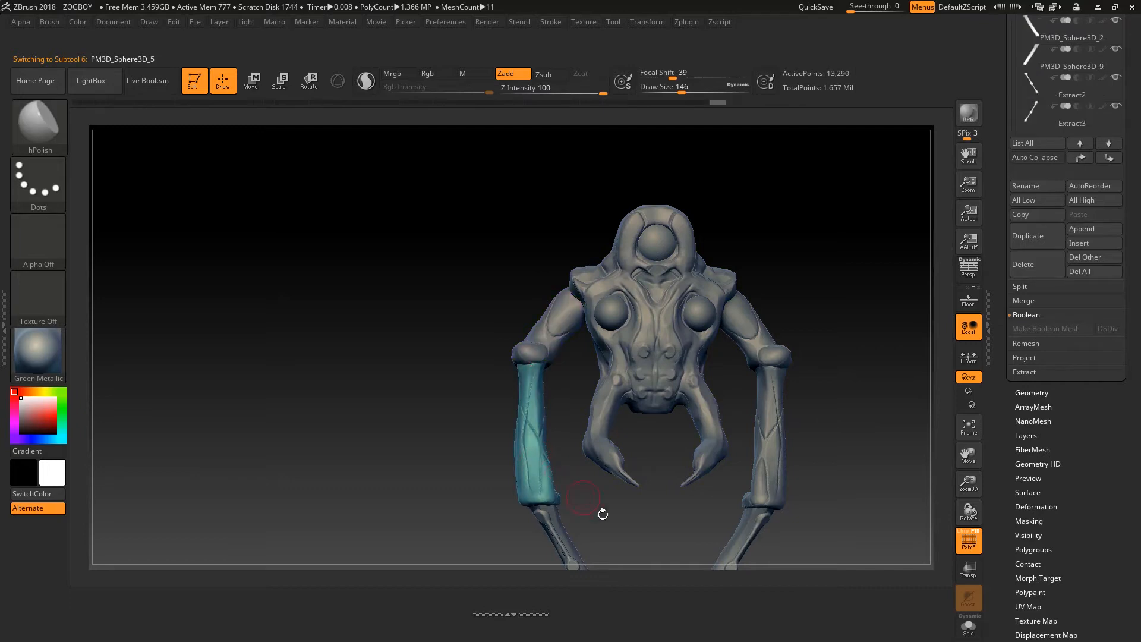
# Switch among the boot, long limb segment and lower limb subtools to examine the fill color of each separate part.
pyautogui.keyDown('alt'); pyautogui.moveTo(672, 538); pyautogui.dragTo(593, 427); pyautogui.keyUp('alt')
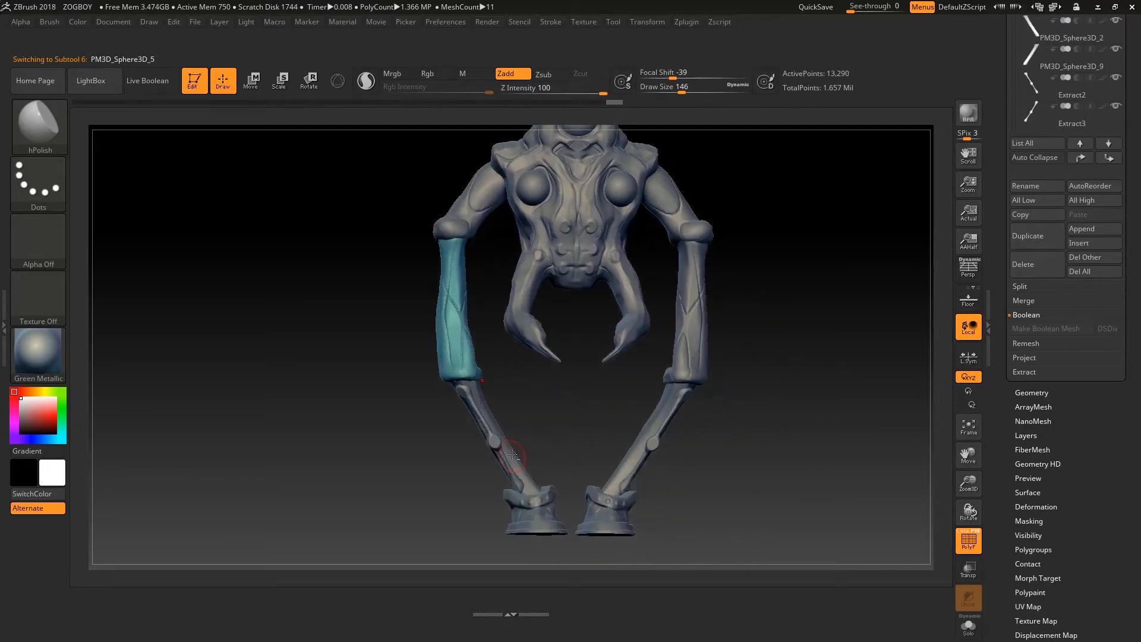
pyautogui.keyDown('alt'); pyautogui.click(624, 493); pyautogui.keyUp('alt')
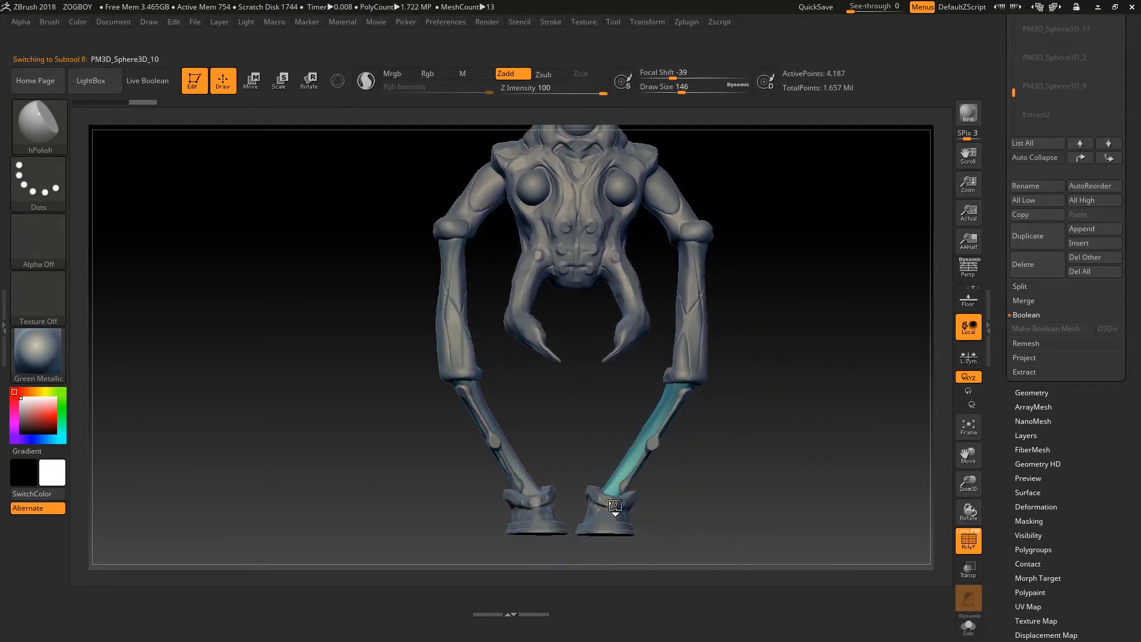
pyautogui.keyDown('alt'); pyautogui.click(693, 409); pyautogui.keyUp('alt')
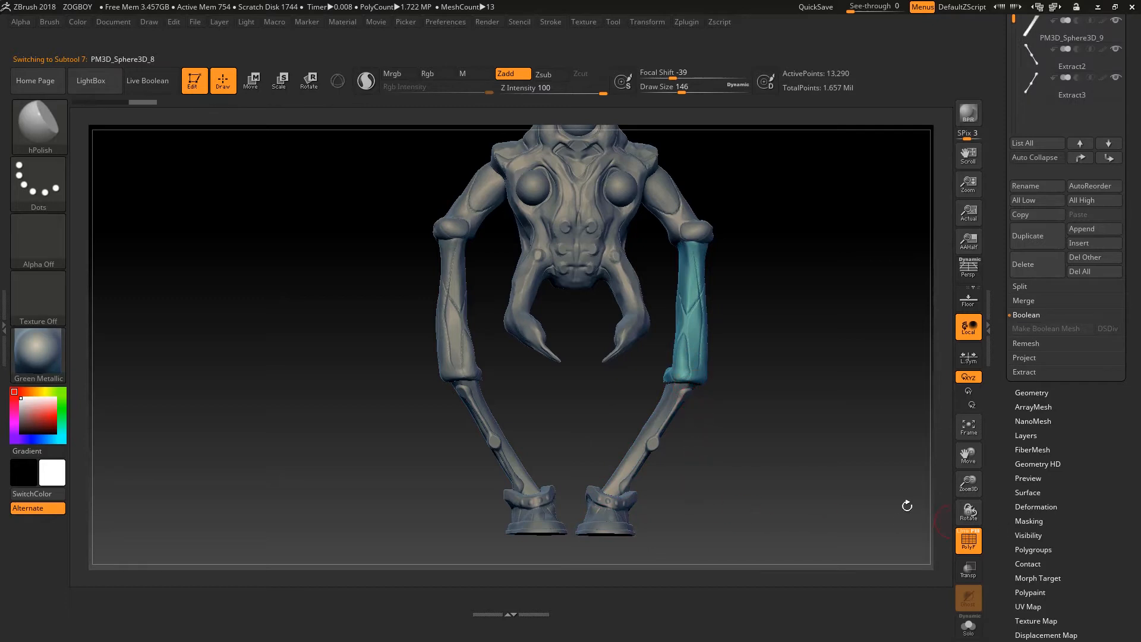
pyautogui.keyDown('alt'); pyautogui.moveTo(736, 544); pyautogui.dragTo(671, 604); pyautogui.keyUp('alt')
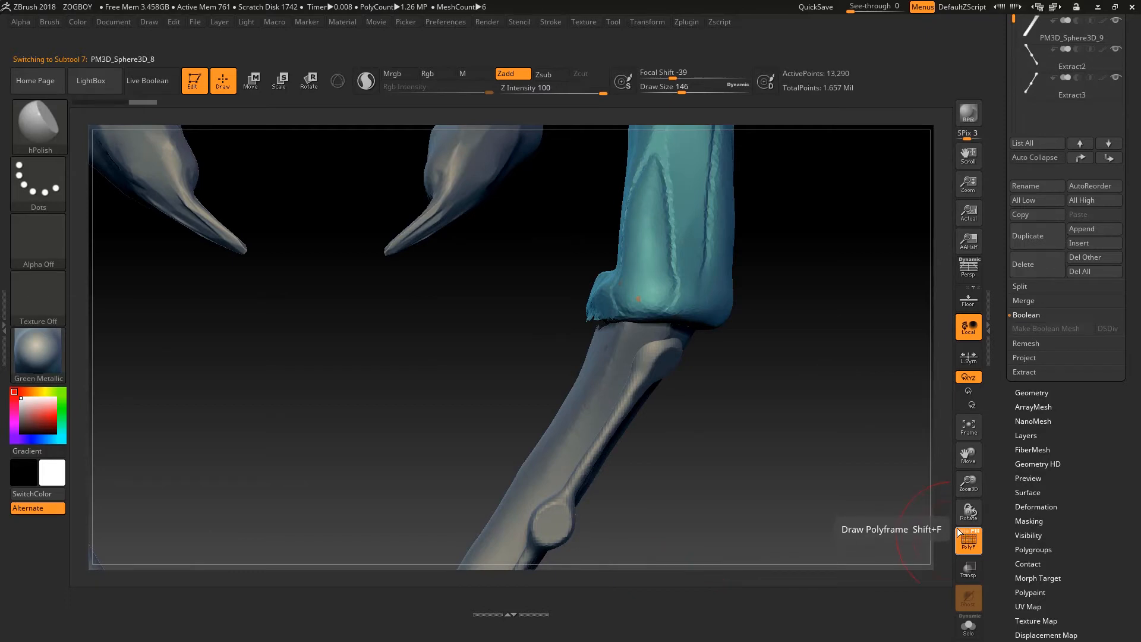
pyautogui.keyDown('alt'); pyautogui.click(578, 435); pyautogui.keyUp('alt')
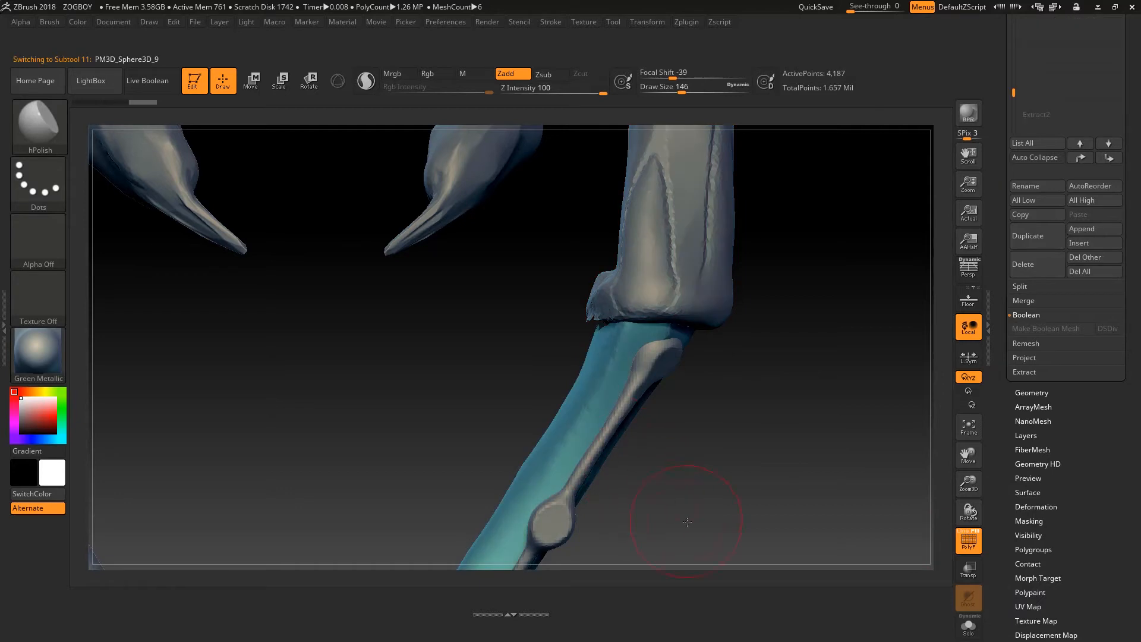
pyautogui.keyDown('alt'); pyautogui.moveTo(669, 434); pyautogui.dragTo(699, 266); pyautogui.keyUp('alt')
pyautogui.keyDown('alt'); pyautogui.moveTo(784, 331); pyautogui.dragTo(764, 515); pyautogui.keyUp('alt')
# Select the torso subtool PM3D_Sphere3D_4 at the start of the subtool list and expand its Merge options.
pyautogui.moveTo(1133, 312); pyautogui.dragTo(1129, 638)
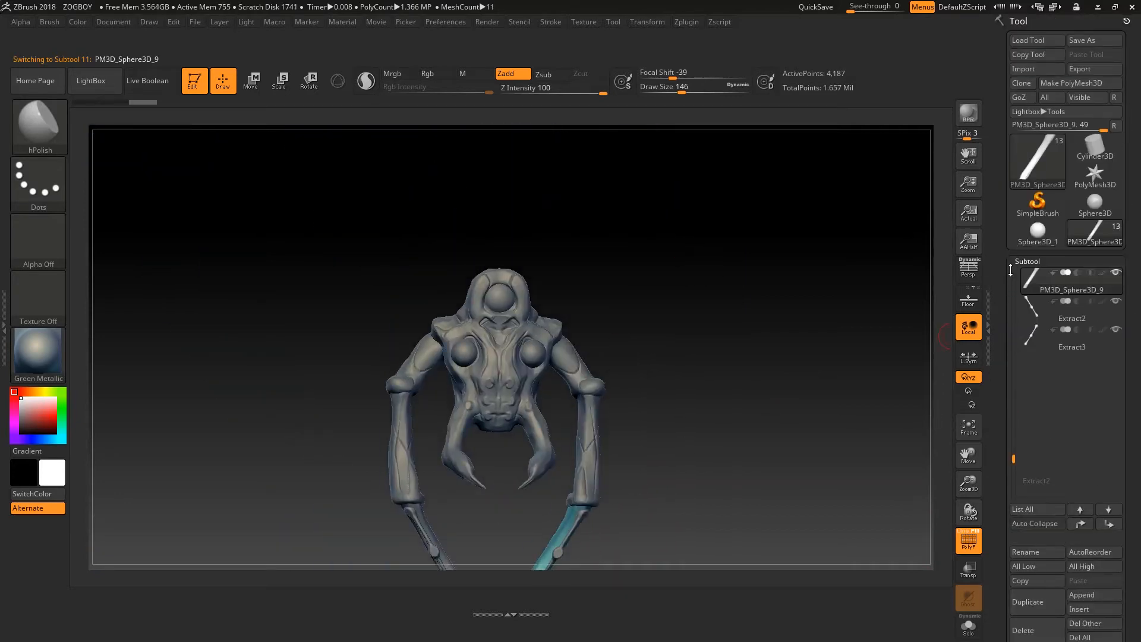
pyautogui.moveTo(1008, 460); pyautogui.dragTo(1006, 228)
pyautogui.moveTo(1013, 452); pyautogui.dragTo(1011, 264)
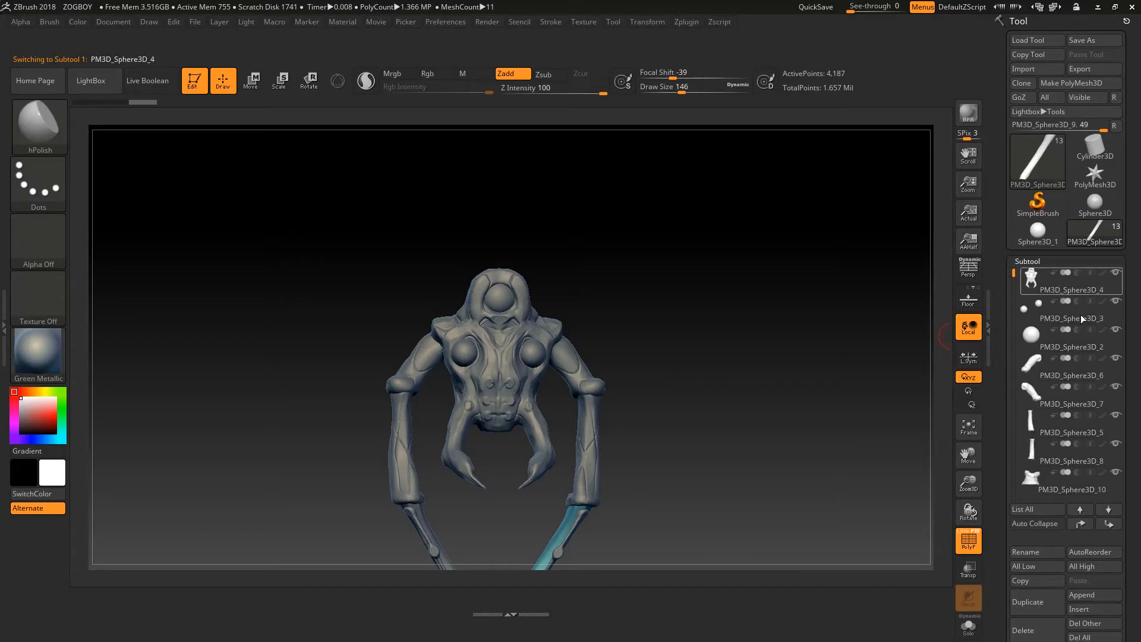
pyautogui.moveTo(1131, 437); pyautogui.dragTo(1135, 300)
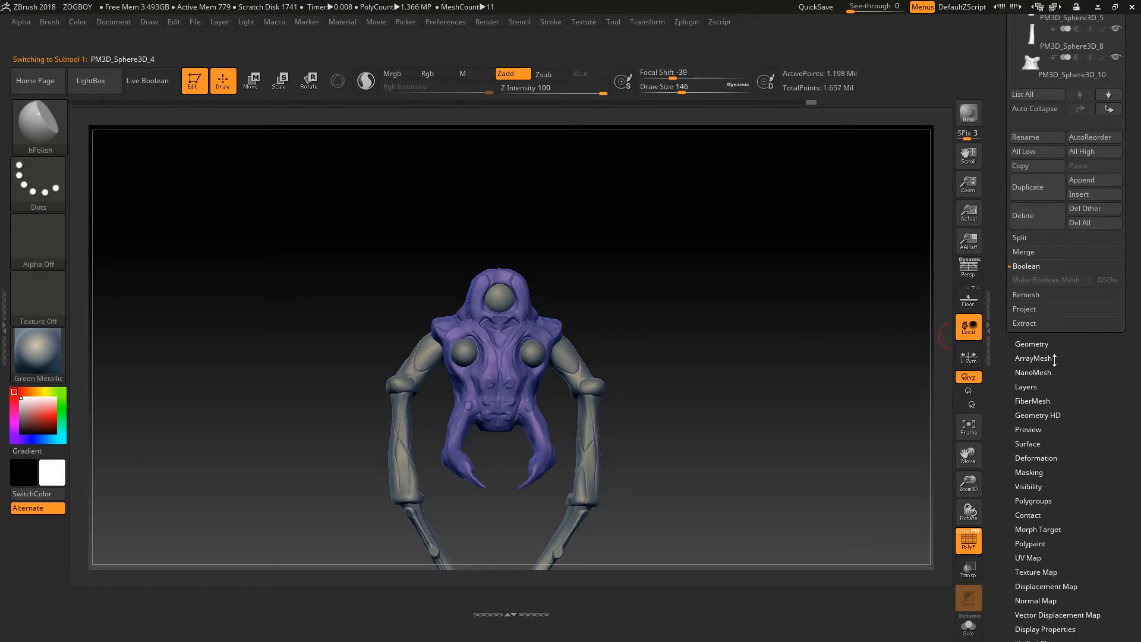
pyautogui.click(1030, 272)
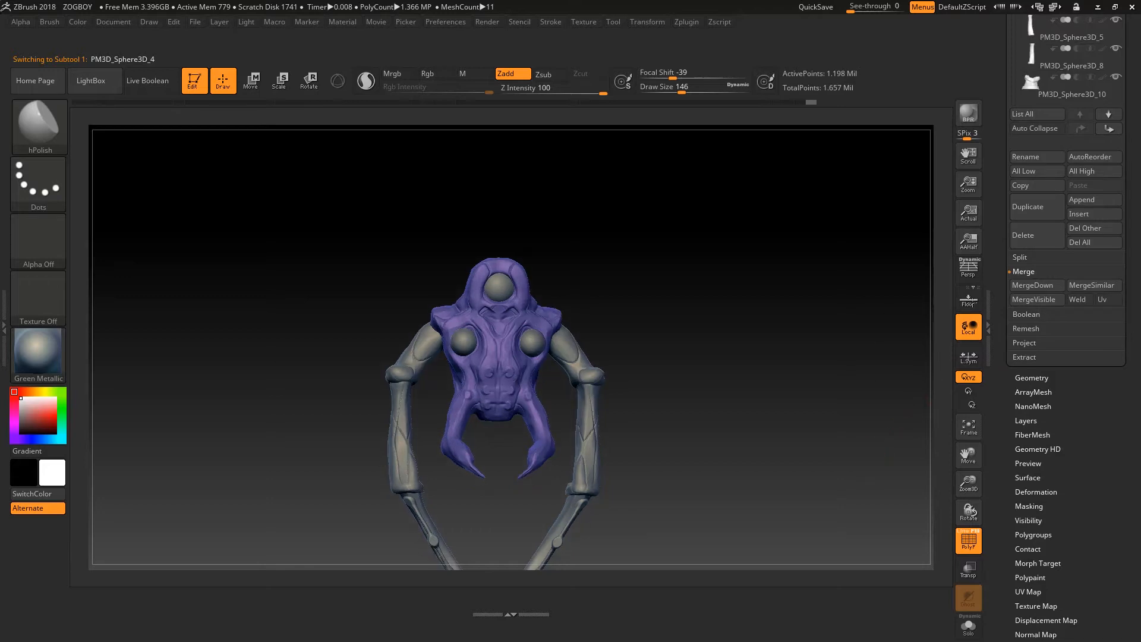
pyautogui.click(1033, 299)
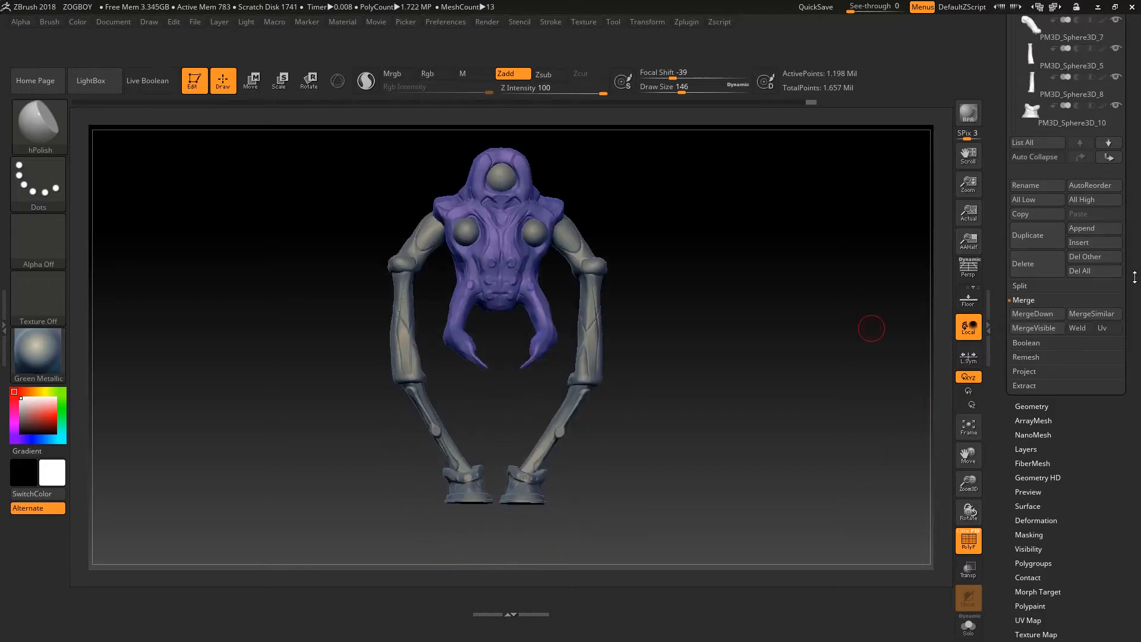
# Merge the torso subtool down with the chest spheres and the head sphere, accepting the warning for each merge.
pyautogui.moveTo(1134, 277); pyautogui.dragTo(1139, 380)
pyautogui.moveTo(1139, 336); pyautogui.dragTo(1123, 233)
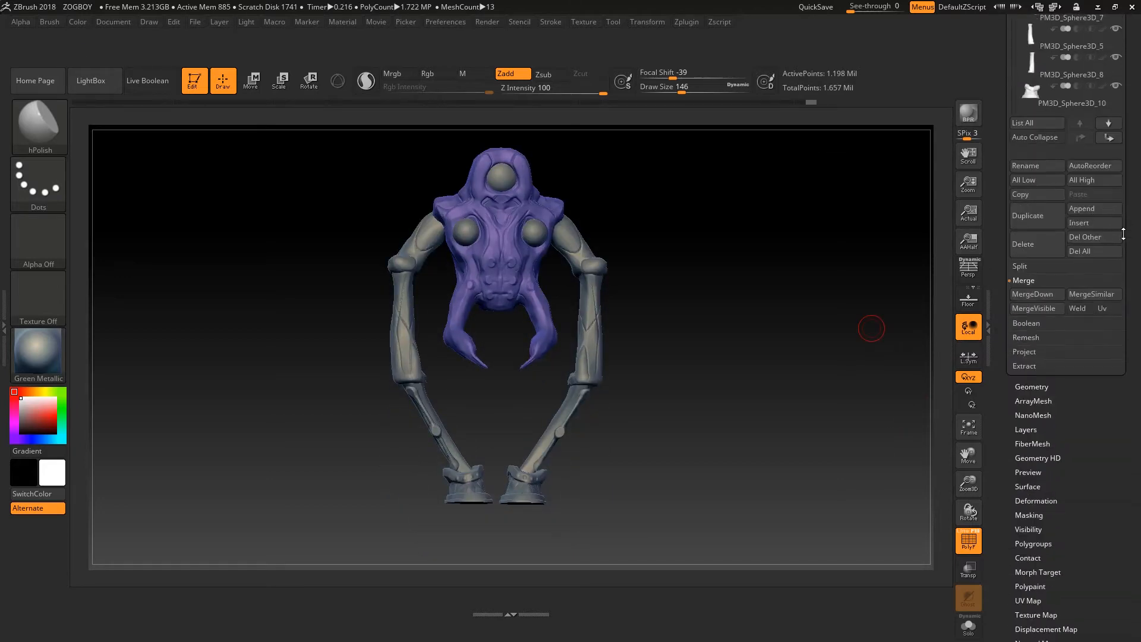
pyautogui.click(1048, 294)
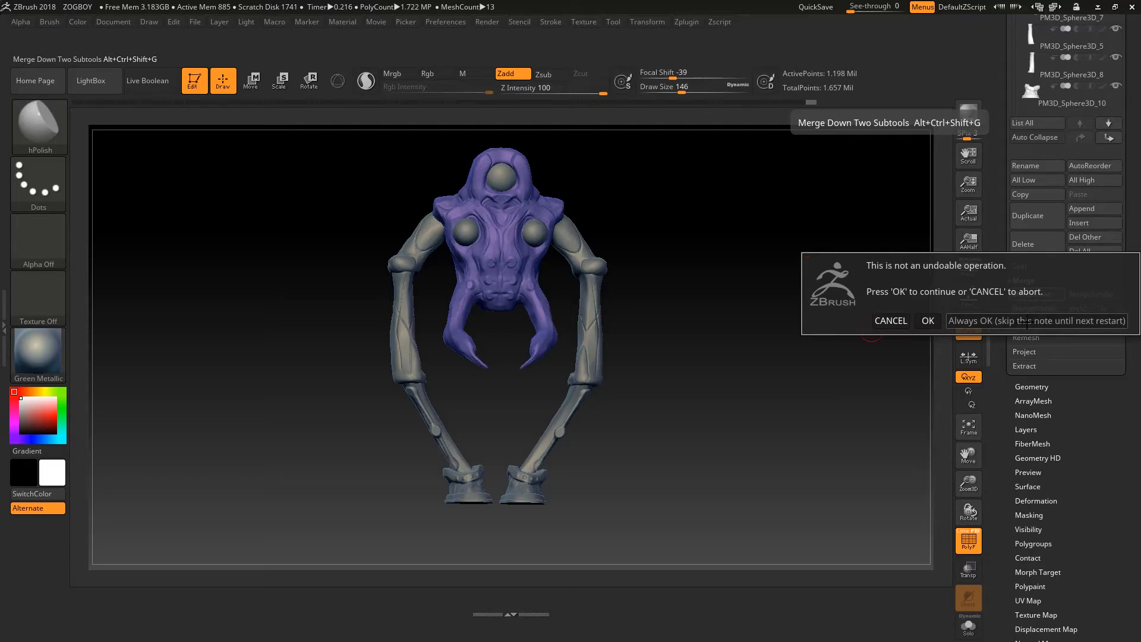
pyautogui.click(926, 315)
pyautogui.click(1026, 295)
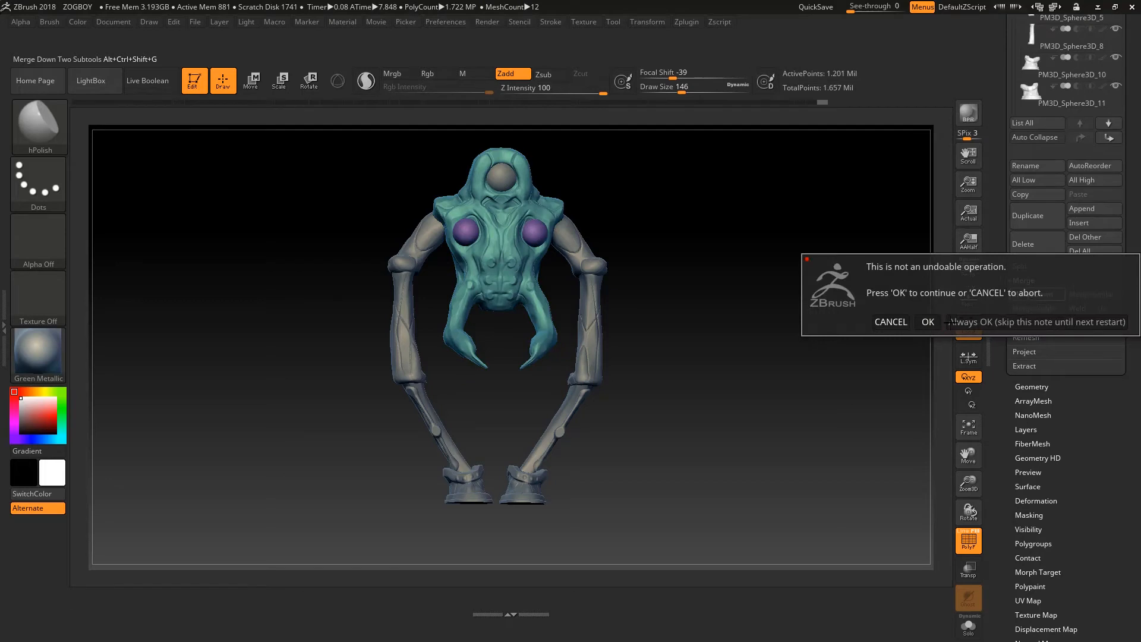
pyautogui.click(927, 322)
# Merge both upper arms and both long limb segments down into the torso subtool, skipping the merge warning until the next restart.
pyautogui.click(1030, 295)
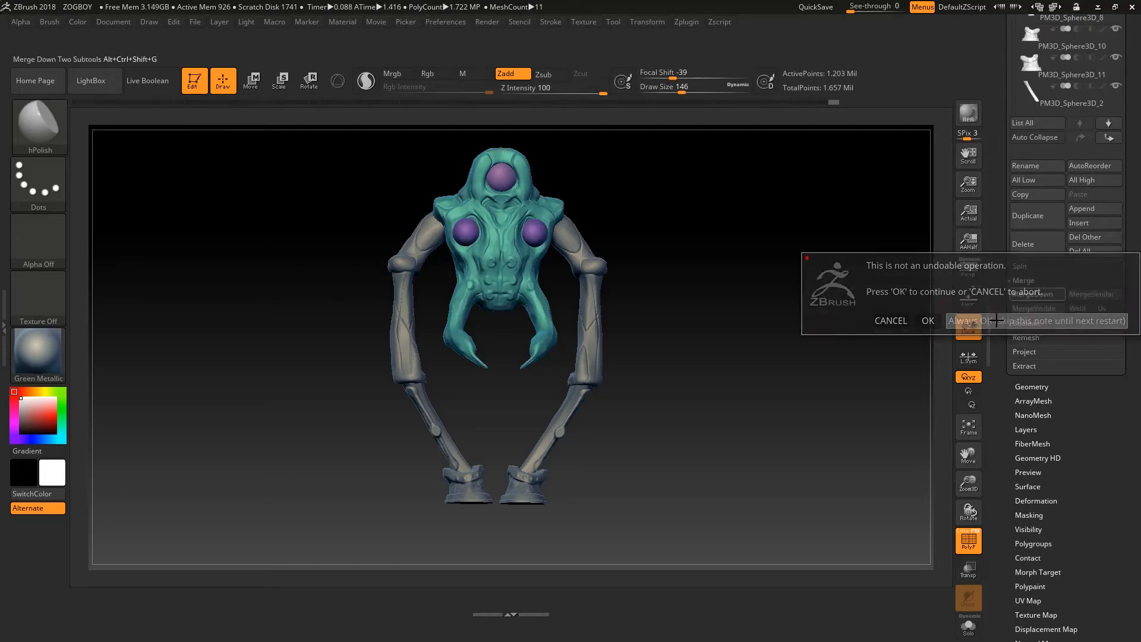
pyautogui.click(997, 321)
pyautogui.click(1028, 295)
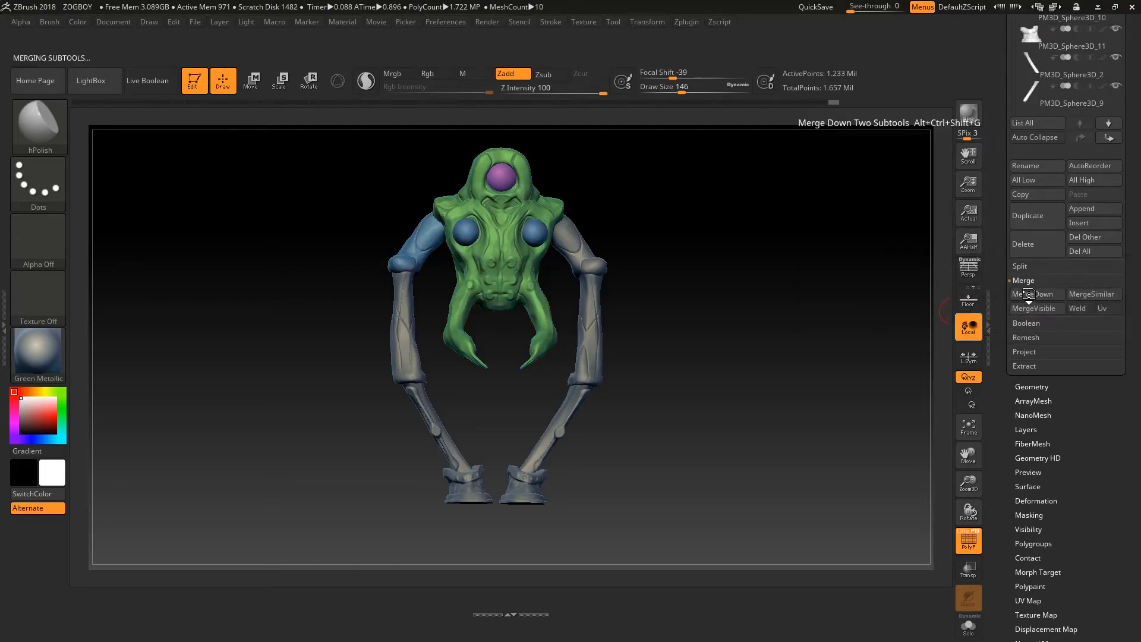
pyautogui.click(1033, 294)
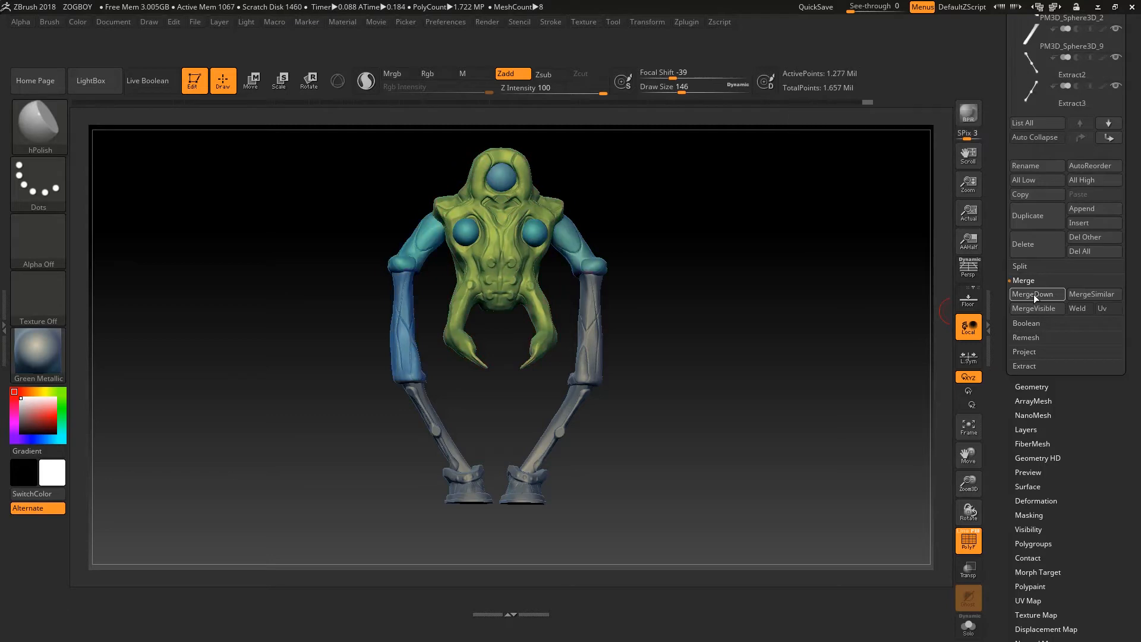
pyautogui.click(1034, 294)
pyautogui.click(1036, 295)
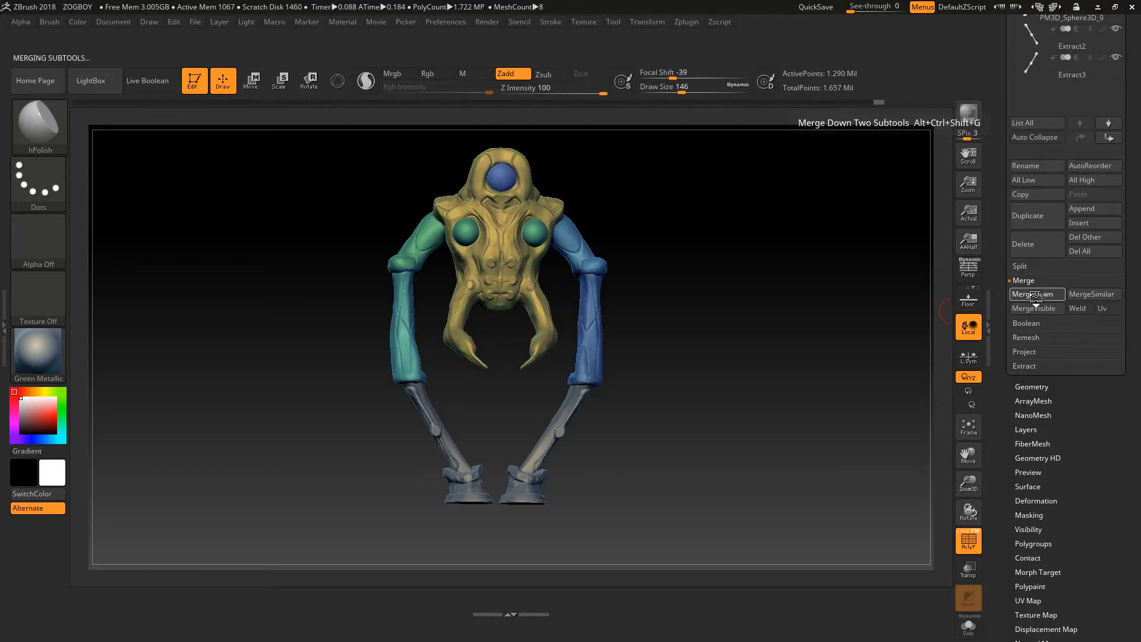
# Merge the boots, lower limbs and remaining extracted pieces down into PM3D_Sphere3D_4 so the character is a single subtool.
pyautogui.click(1036, 296)
pyautogui.click(1036, 295)
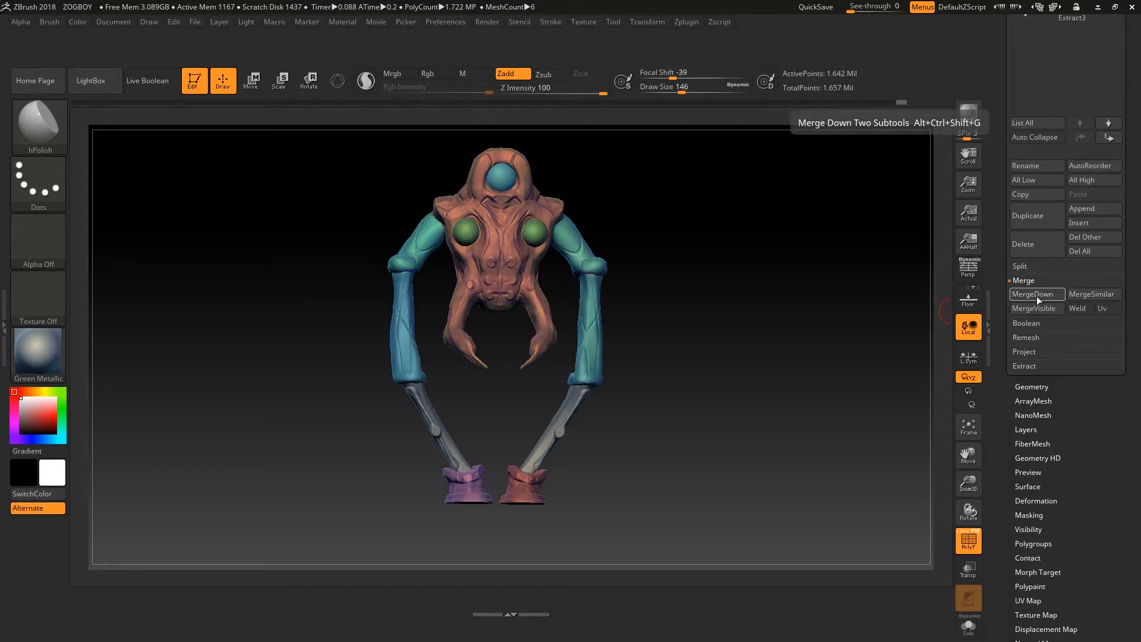
pyautogui.click(1037, 295)
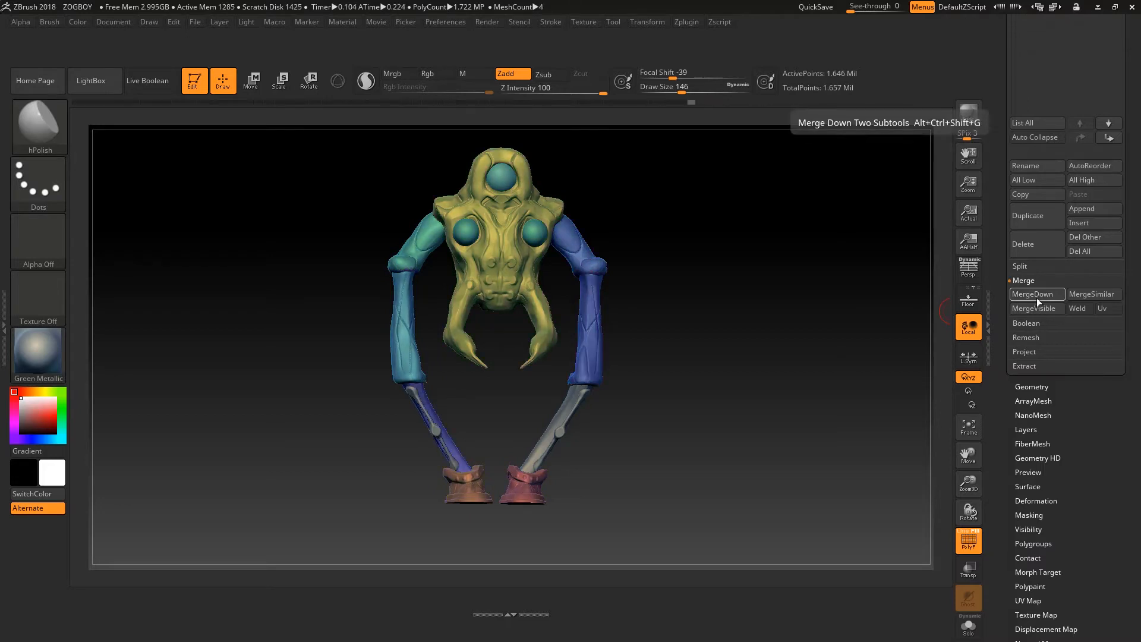
pyautogui.click(1036, 297)
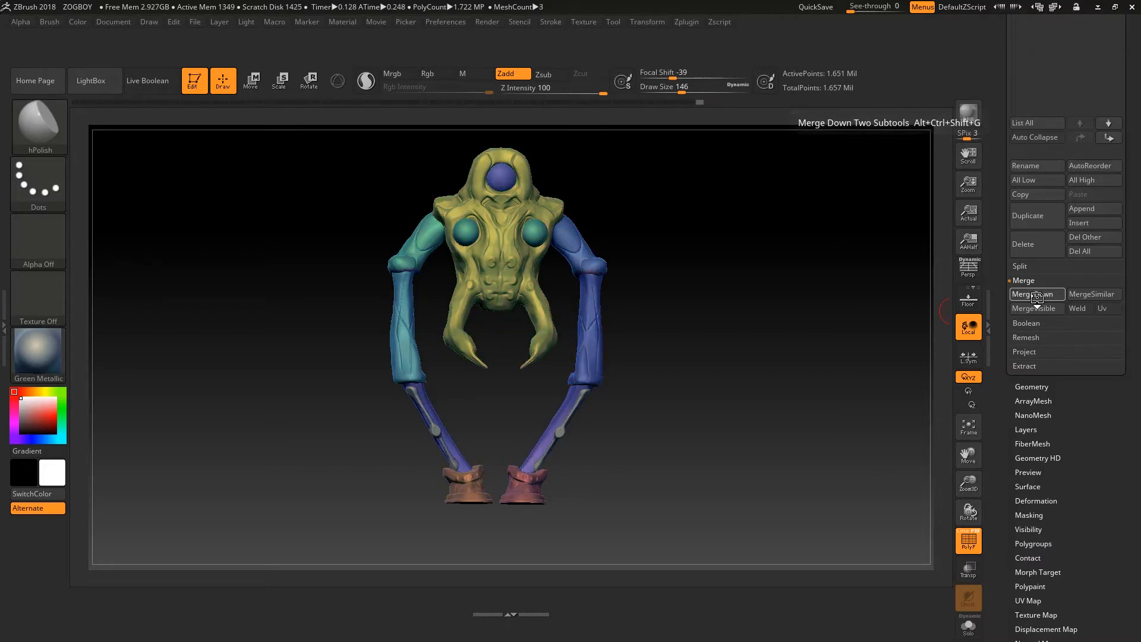
pyautogui.click(1040, 295)
pyautogui.click(1038, 297)
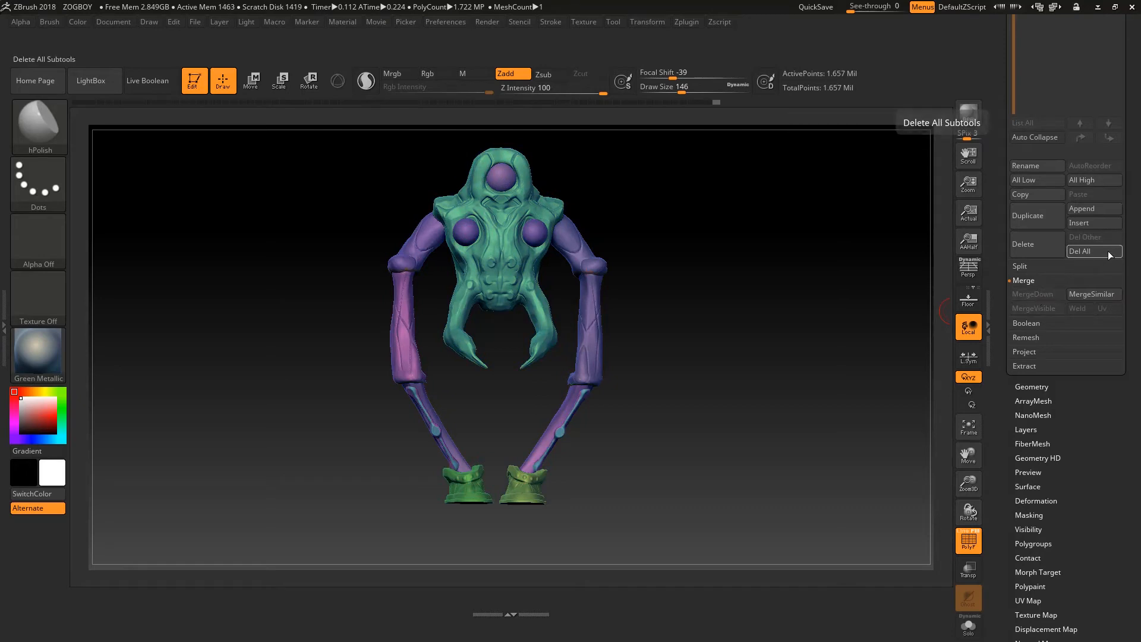
pyautogui.scroll(10, 1124, 386)
pyautogui.scroll(-5, 1138, 345)
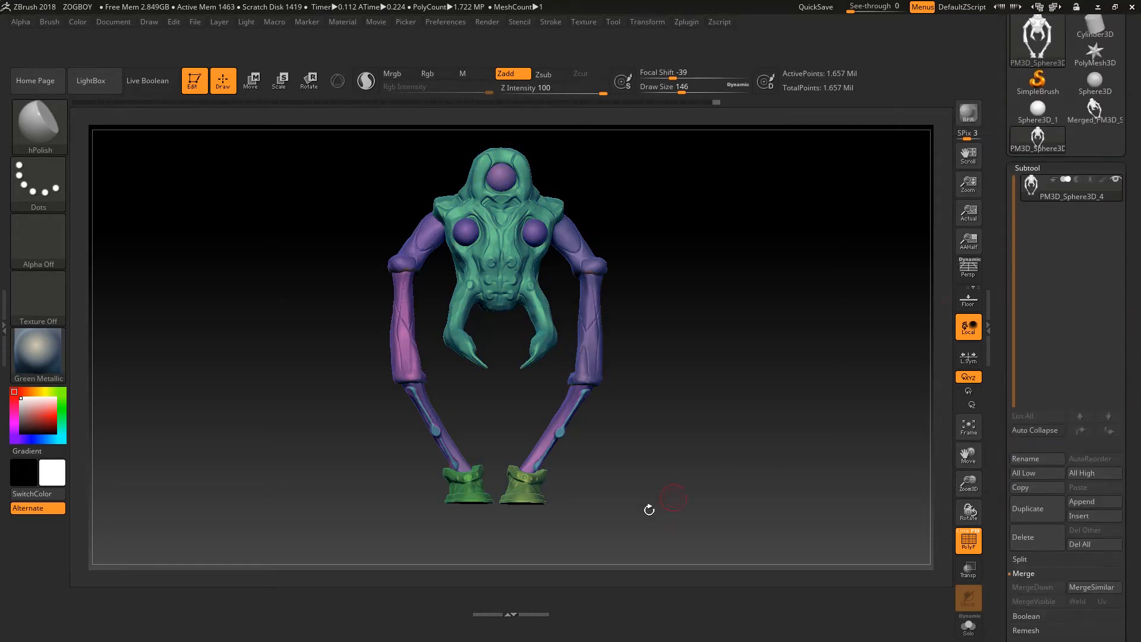
# Toggle the polyframe display off and on to compare the merged mesh with and without its polygroup colors.
pyautogui.moveTo(650, 510); pyautogui.dragTo(700, 639)
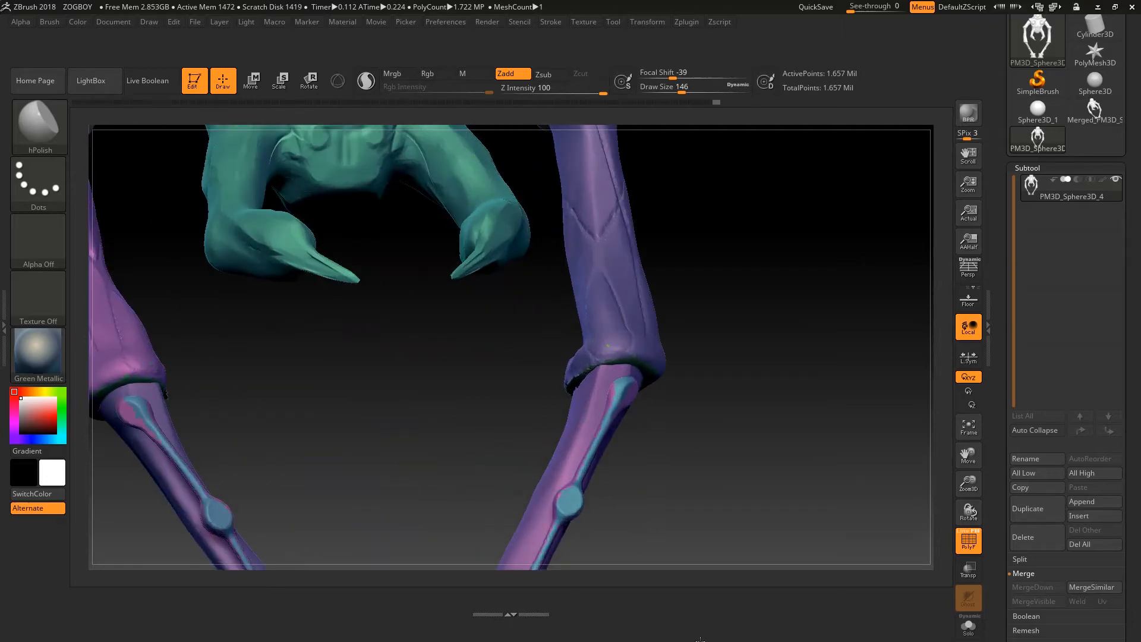
pyautogui.hotkey('shift', 'f')
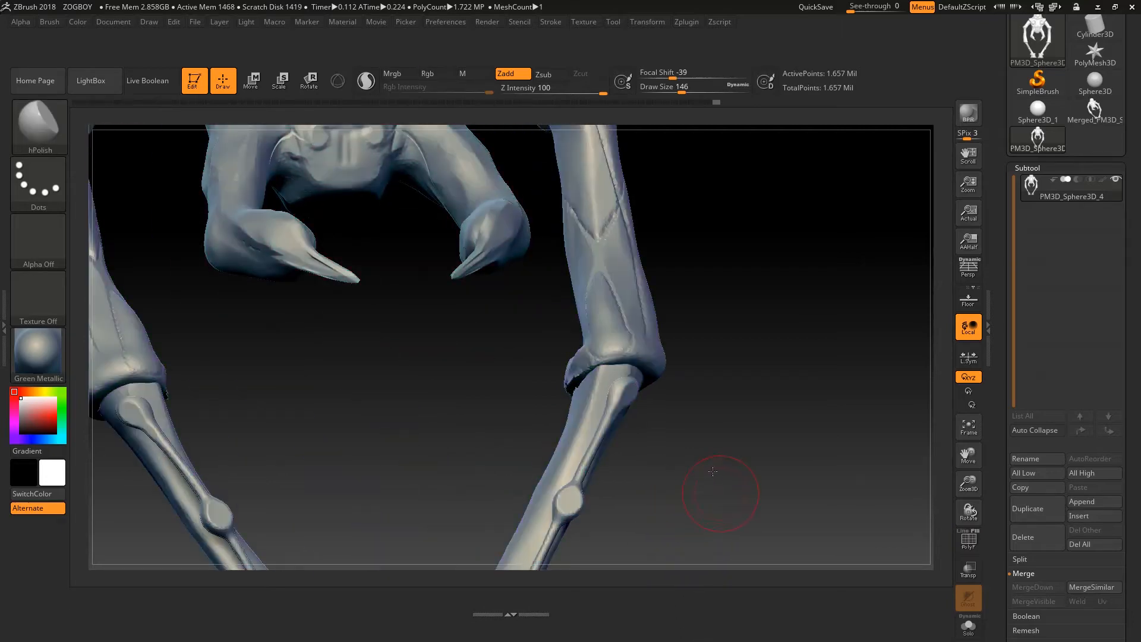
pyautogui.moveTo(713, 466)
pyautogui.mouseDown()
pyautogui.moveTo(700, 470)
pyautogui.moveTo(721, 510)
pyautogui.moveTo(706, 511)
pyautogui.moveTo(721, 530)
pyautogui.moveTo(717, 509)
pyautogui.moveTo(728, 541)
pyautogui.moveTo(718, 483)
pyautogui.mouseUp()
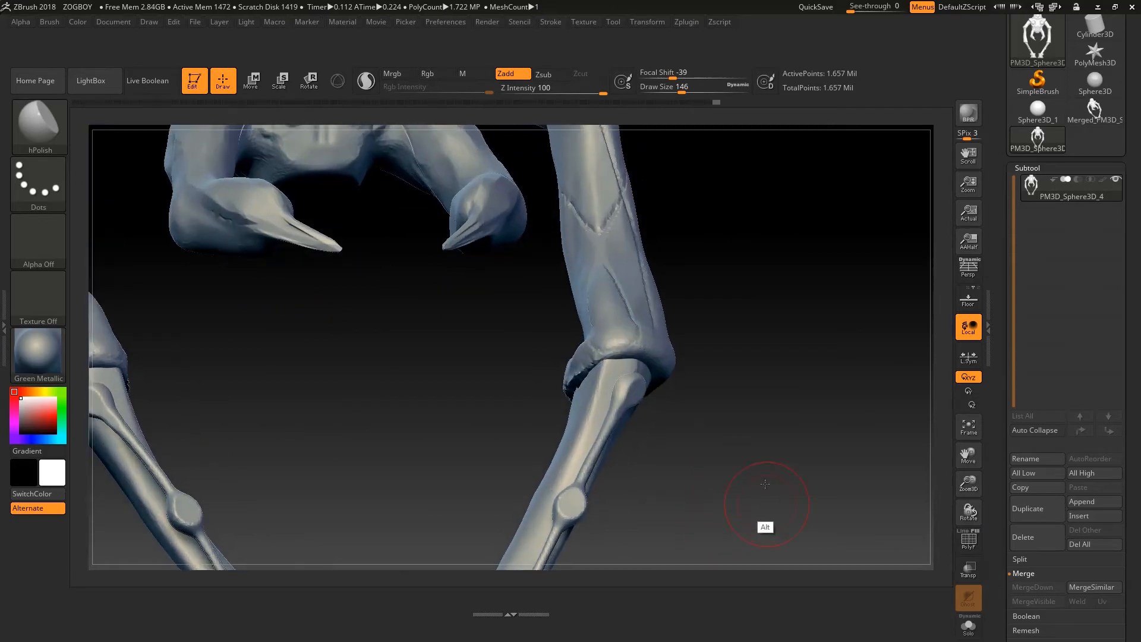
pyautogui.moveTo(764, 527)
pyautogui.mouseDown()
pyautogui.moveTo(748, 427)
pyautogui.moveTo(692, 357)
pyautogui.moveTo(703, 433)
pyautogui.moveTo(683, 517)
pyautogui.moveTo(681, 489)
pyautogui.mouseUp()
pyautogui.hotkey('shift', 'f')
pyautogui.hotkey('shift', 'f')
pyautogui.hotkey('shift', 'f')
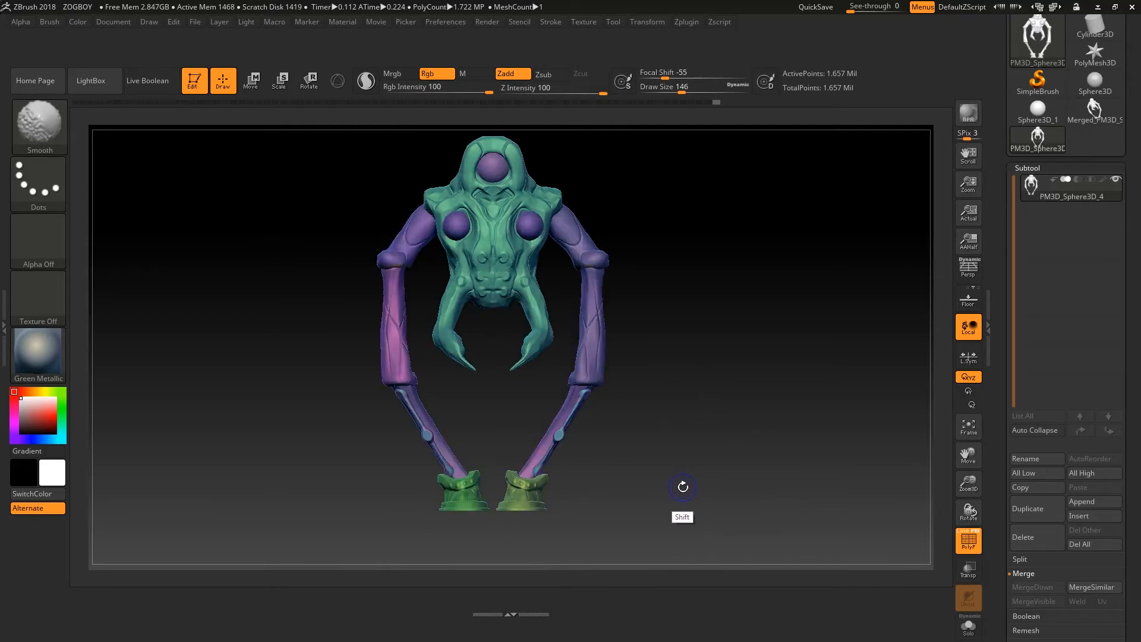
pyautogui.hotkey('shift', 'f')
pyautogui.hotkey('shift', 'f')
pyautogui.hotkey('shift', 'f')
pyautogui.hotkey('shift', 'f')
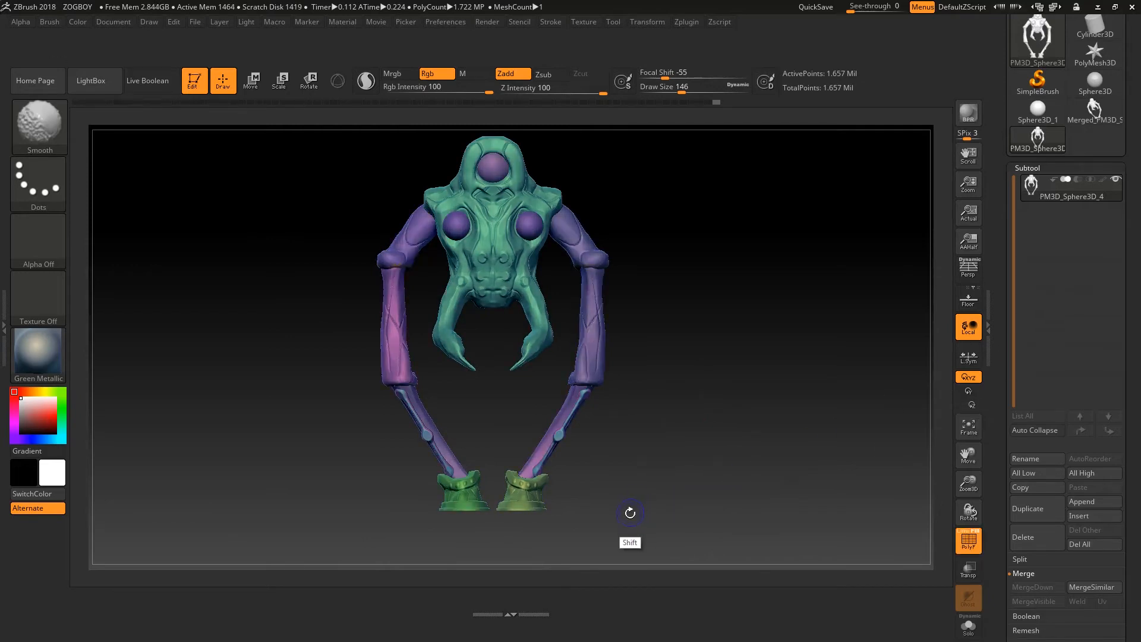
# Isolate the polygroup of the figure's right long limb segment, and then isolate the torso's polygroup instead.
pyautogui.moveTo(631, 522)
pyautogui.mouseDown()
pyautogui.moveTo(560, 530)
pyautogui.moveTo(654, 515)
pyautogui.moveTo(626, 492)
pyautogui.moveTo(654, 494)
pyautogui.moveTo(618, 497)
pyautogui.moveTo(631, 496)
pyautogui.moveTo(632, 471)
pyautogui.mouseUp()
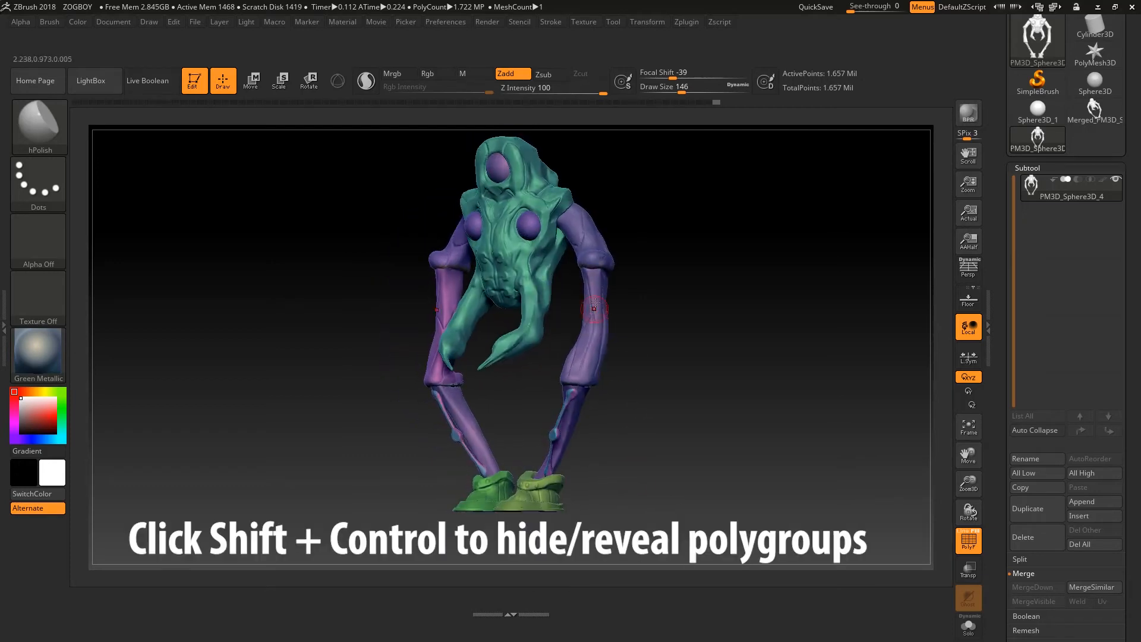
pyautogui.press('ctrl')
pyautogui.moveTo(644, 349); pyautogui.dragTo(667, 352)
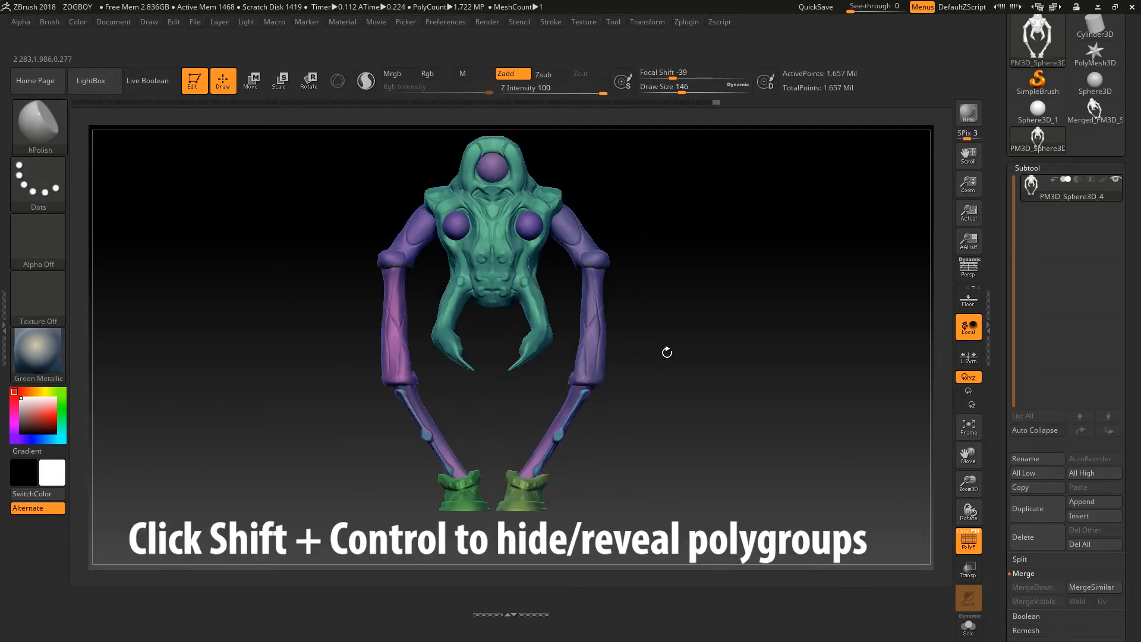
pyautogui.hotkey('ctrl', 'shift')
pyautogui.keyDown('ctrl'); pyautogui.keyDown('shift'); pyautogui.click(592, 350); pyautogui.keyUp('shift'); pyautogui.keyUp('ctrl')
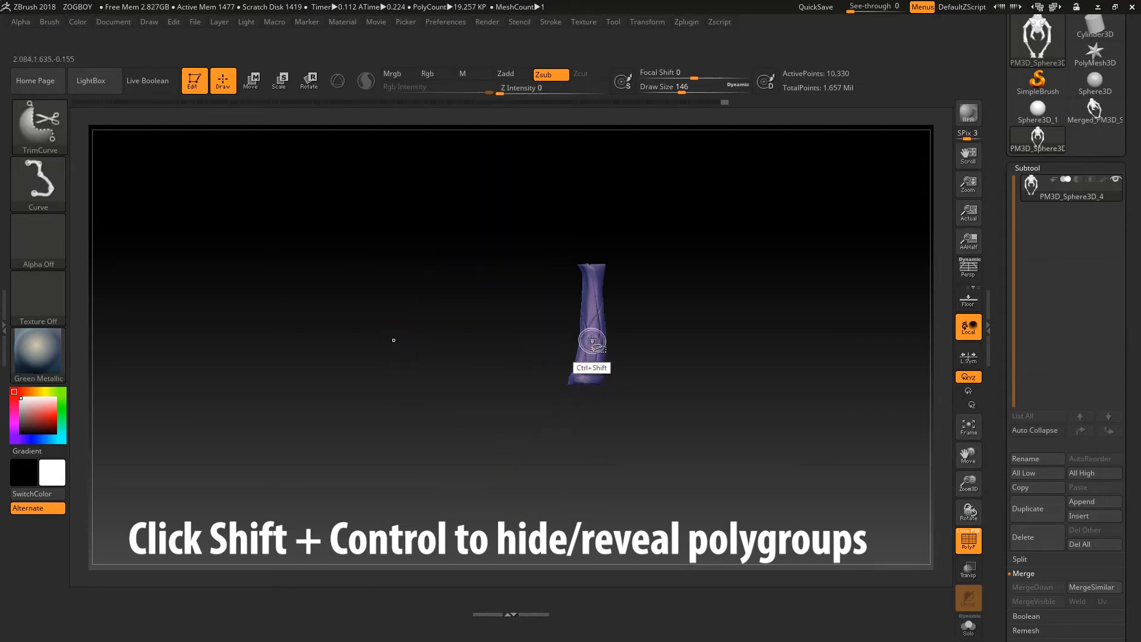
pyautogui.keyDown('ctrl'); pyautogui.keyDown('shift'); pyautogui.click(592, 341); pyautogui.keyUp('shift'); pyautogui.keyUp('ctrl')
pyautogui.keyDown('ctrl'); pyautogui.keyDown('shift'); pyautogui.click(516, 269); pyautogui.keyUp('shift'); pyautogui.keyUp('ctrl')
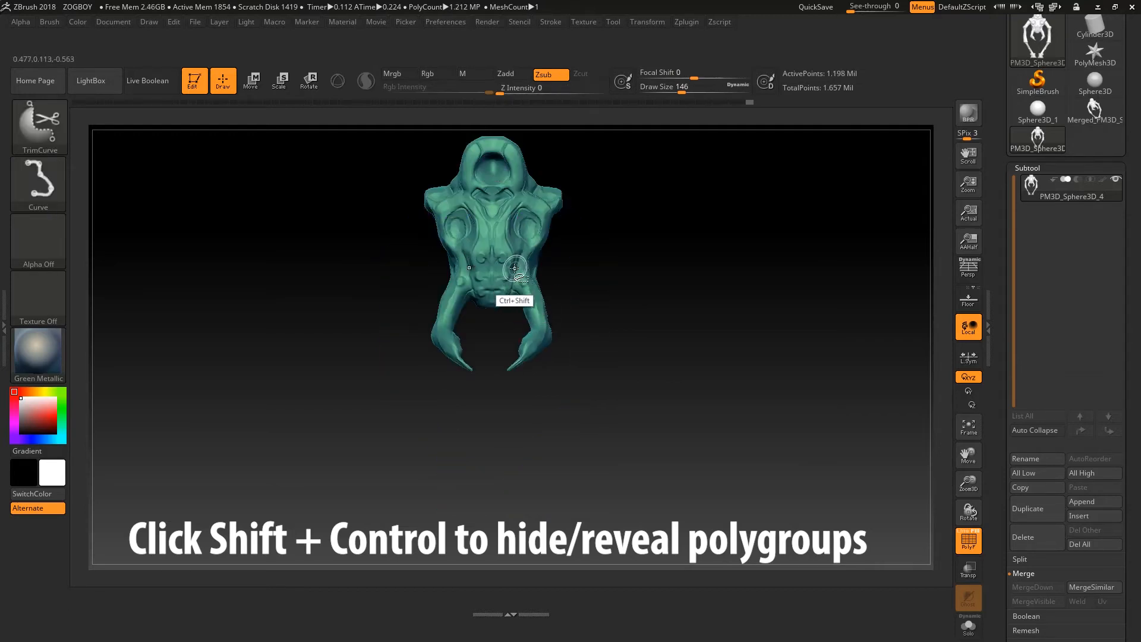
# Hide the polygroups of the torso, left lower limb, both boots and left long segment, and unhide the whole mesh.
pyautogui.keyDown('ctrl'); pyautogui.keyDown('shift'); pyautogui.click(514, 268); pyautogui.keyUp('shift'); pyautogui.keyUp('ctrl')
pyautogui.keyDown('ctrl'); pyautogui.keyDown('shift'); pyautogui.click(455, 467); pyautogui.keyUp('shift'); pyautogui.keyUp('ctrl')
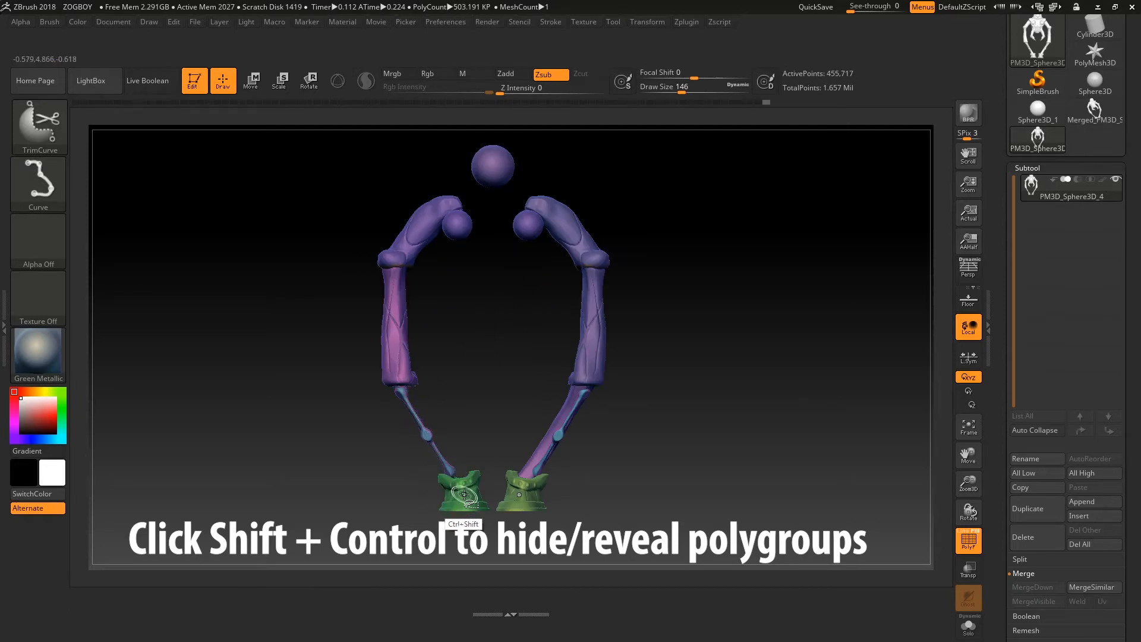
pyautogui.keyDown('ctrl'); pyautogui.keyDown('shift'); pyautogui.click(462, 501); pyautogui.keyUp('shift'); pyautogui.keyUp('ctrl')
pyautogui.keyDown('ctrl'); pyautogui.keyDown('shift'); pyautogui.click(532, 493); pyautogui.keyUp('shift'); pyautogui.keyUp('ctrl')
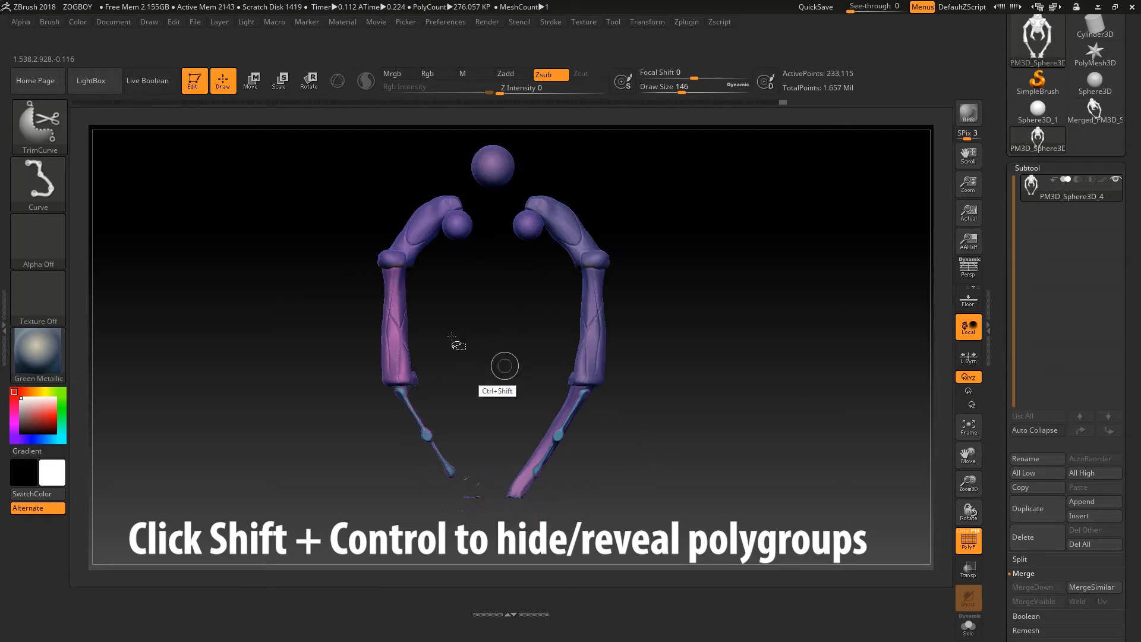
pyautogui.keyDown('ctrl'); pyautogui.keyDown('shift'); pyautogui.click(400, 326); pyautogui.keyUp('shift'); pyautogui.keyUp('ctrl')
pyautogui.moveTo(674, 412)
pyautogui.mouseDown()
pyautogui.moveTo(659, 394)
pyautogui.moveTo(664, 404)
pyautogui.mouseUp()
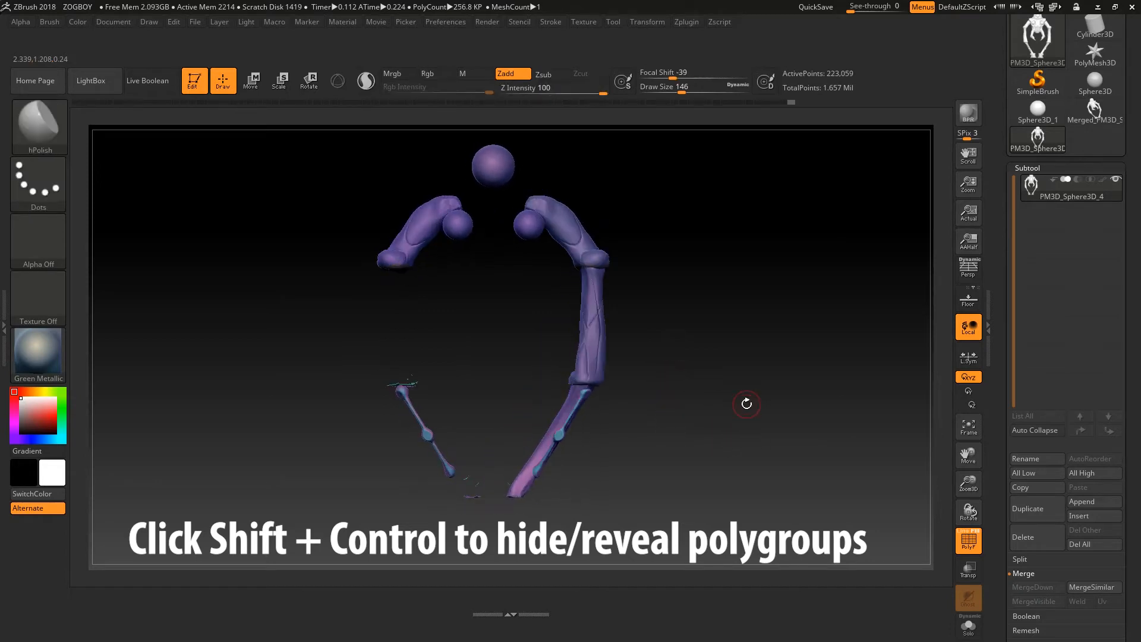
pyautogui.hotkey('ctrl', 'shift')
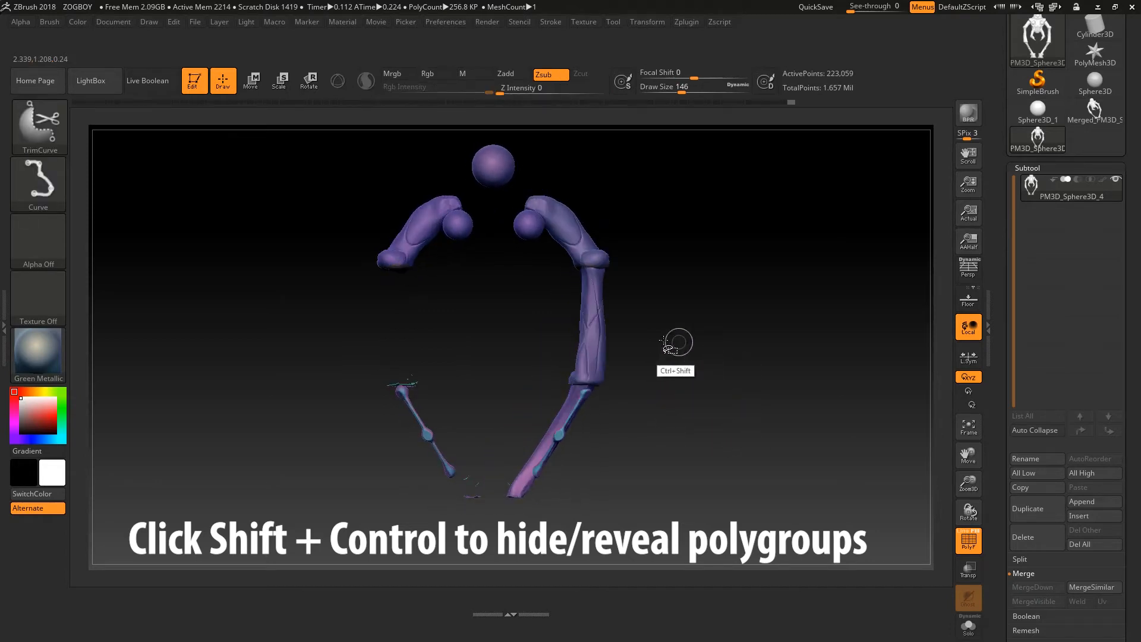
pyautogui.keyDown('ctrl'); pyautogui.keyDown('shift'); pyautogui.click(722, 356); pyautogui.keyUp('shift'); pyautogui.keyUp('ctrl')
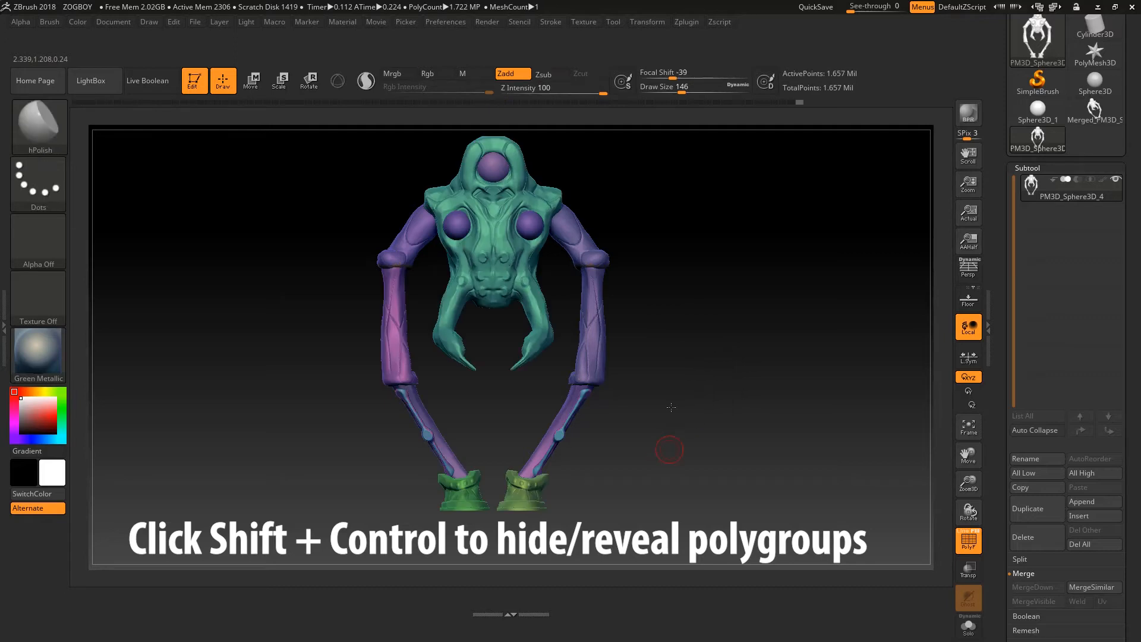
# Hide the lower limb's polygroup on the figure's right side, leaving the thin strip beside it visible.
pyautogui.moveTo(670, 464); pyautogui.dragTo(783, 545)
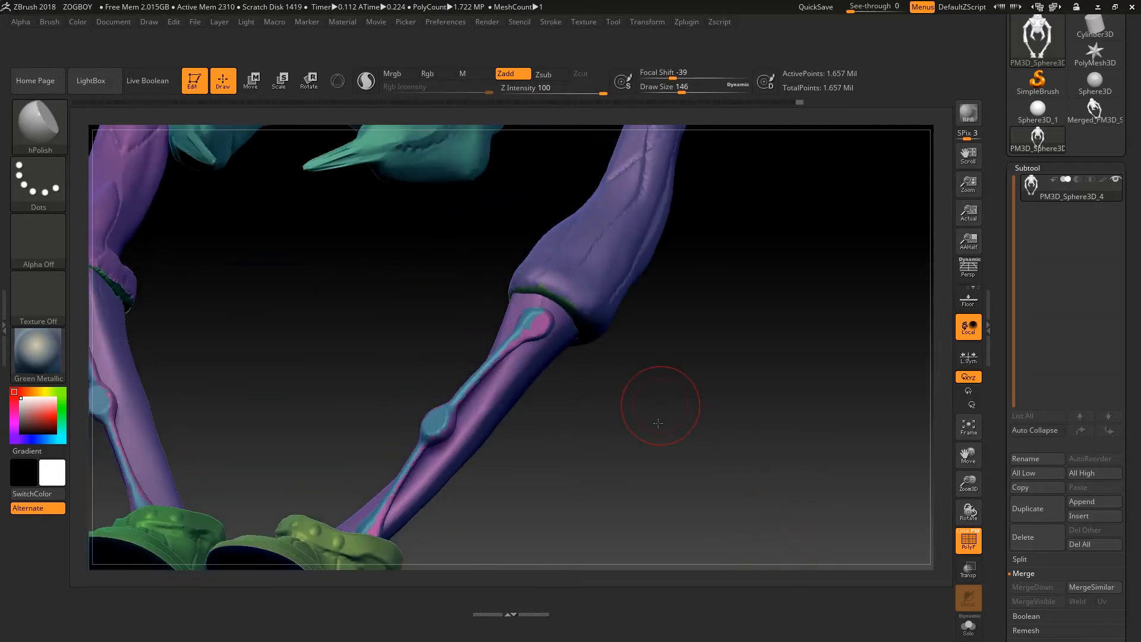
pyautogui.moveTo(657, 400); pyautogui.dragTo(684, 478)
pyautogui.keyDown('alt'); pyautogui.moveTo(758, 437); pyautogui.dragTo(659, 195); pyautogui.keyUp('alt')
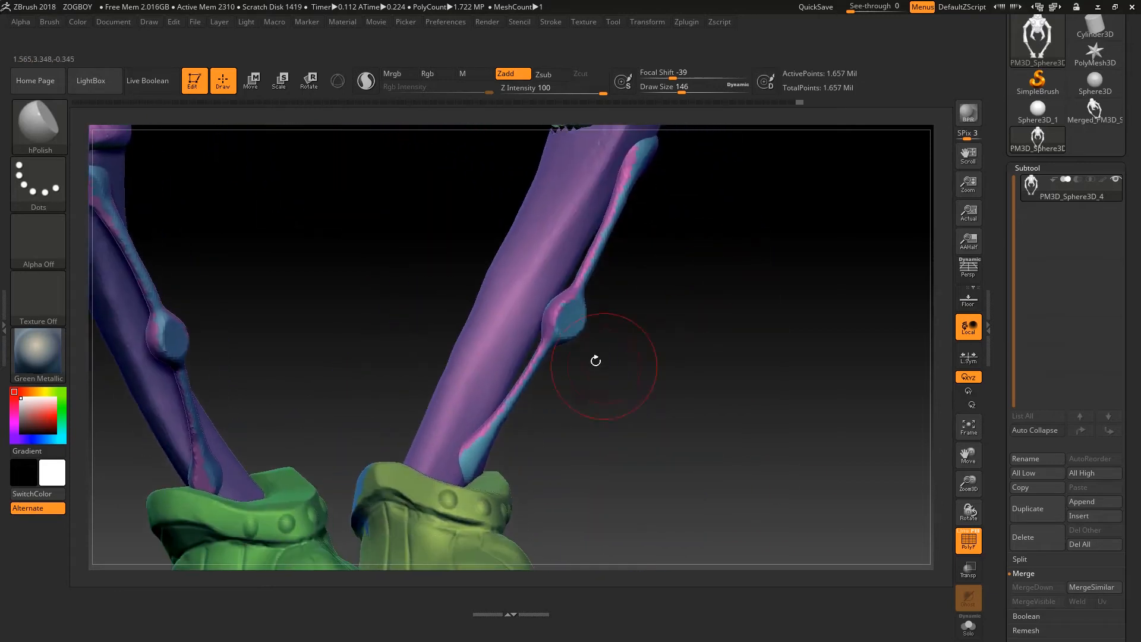
pyautogui.moveTo(662, 377)
pyautogui.keyDown('alt'); pyautogui.mouseDown()
pyautogui.moveTo(686, 400)
pyautogui.moveTo(632, 351)
pyautogui.moveTo(670, 389)
pyautogui.mouseUp(); pyautogui.keyUp('alt')
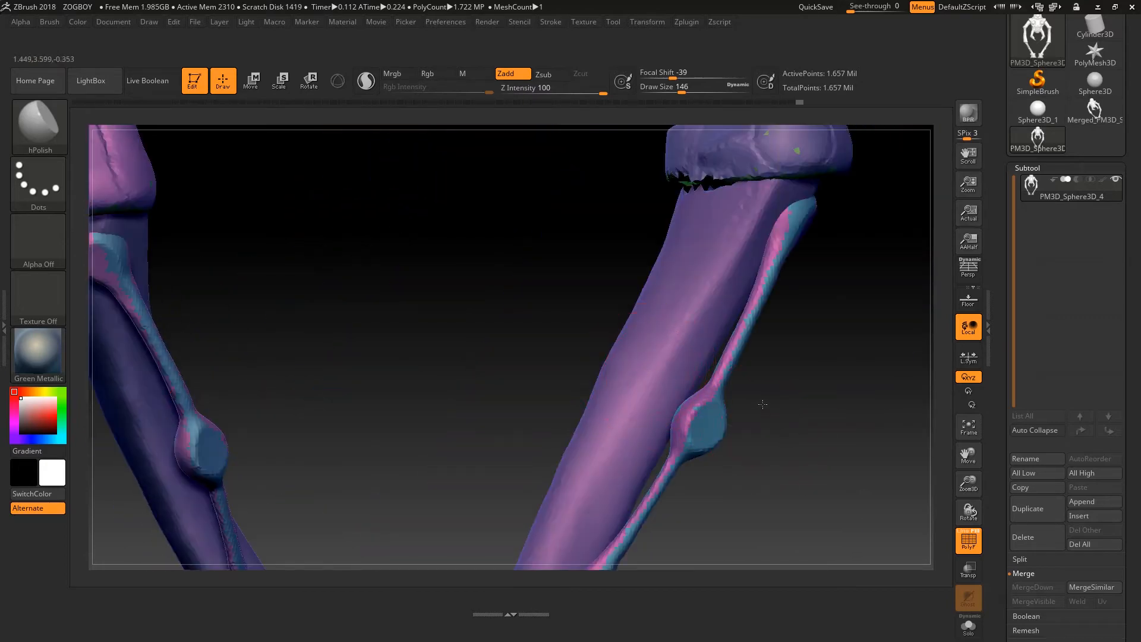
pyautogui.keyDown('alt'); pyautogui.moveTo(763, 405); pyautogui.dragTo(778, 415); pyautogui.keyUp('alt')
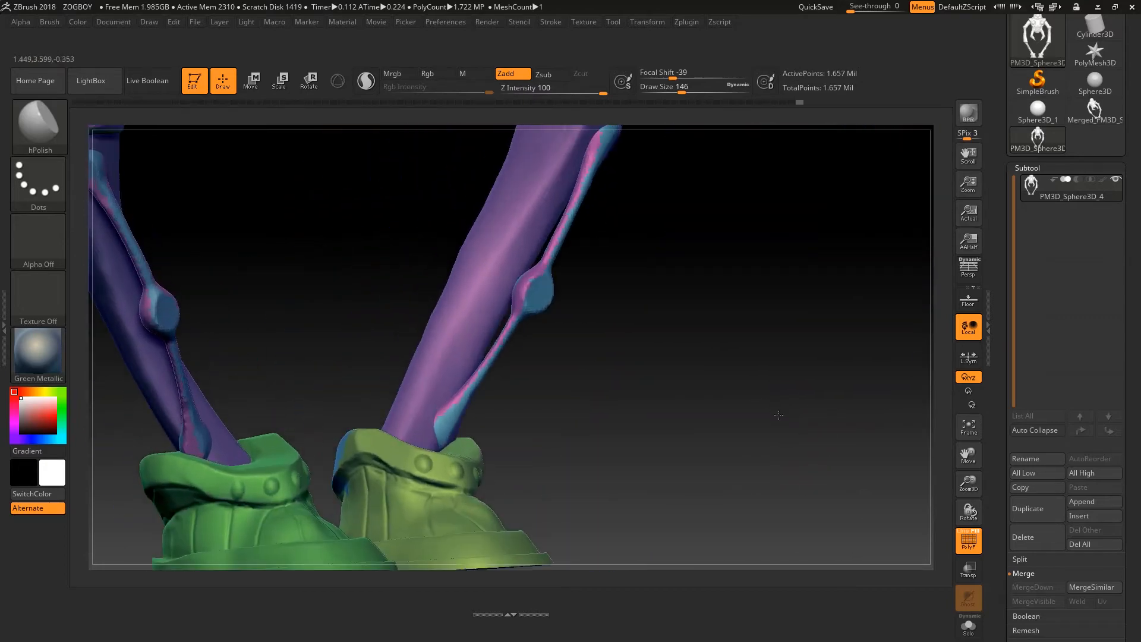
pyautogui.keyDown('ctrl'); pyautogui.keyDown('shift'); pyautogui.click(499, 343); pyautogui.keyUp('shift'); pyautogui.keyUp('ctrl')
pyautogui.keyDown('ctrl'); pyautogui.keyDown('shift'); pyautogui.click(497, 342); pyautogui.keyUp('shift'); pyautogui.keyUp('ctrl')
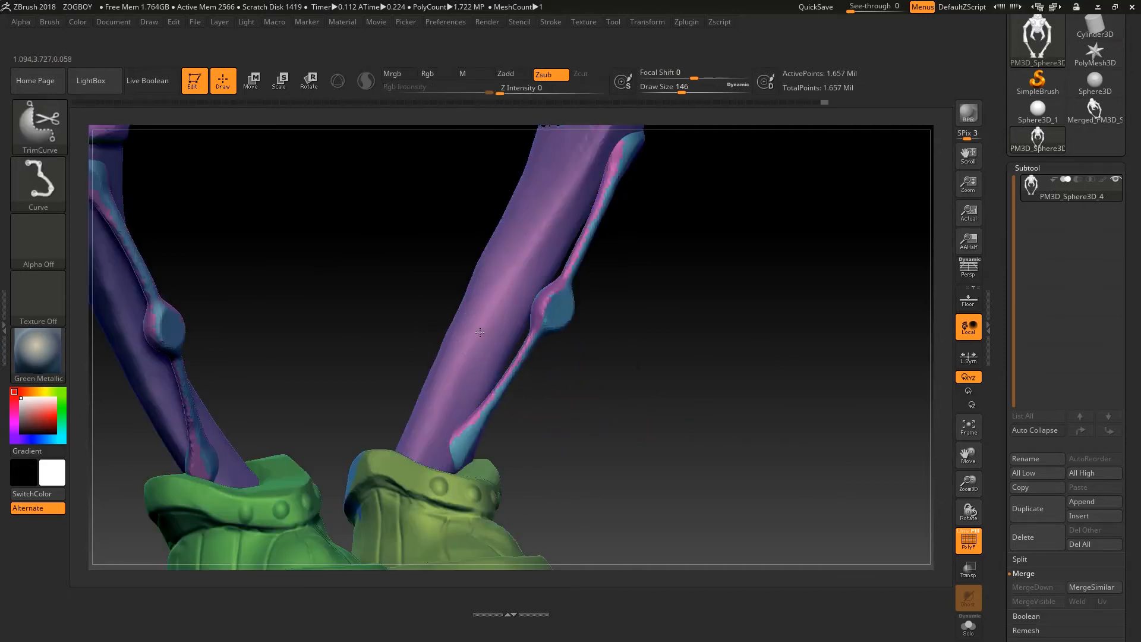
pyautogui.keyDown('ctrl'); pyautogui.keyDown('shift'); pyautogui.click(480, 333); pyautogui.keyUp('shift'); pyautogui.keyUp('ctrl')
pyautogui.keyDown('ctrl'); pyautogui.keyDown('shift'); pyautogui.click(480, 333); pyautogui.keyUp('shift'); pyautogui.keyUp('ctrl')
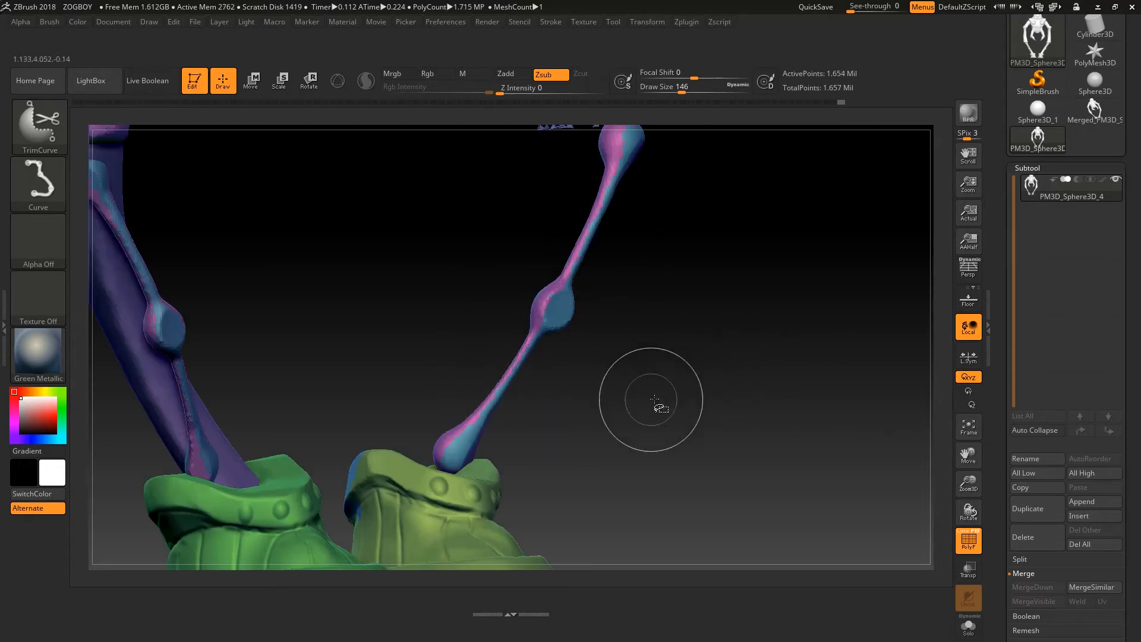
# Hide the polygroups of the boot and the long limb segment on the figure's right side.
pyautogui.keyDown('ctrl'); pyautogui.keyDown('shift'); pyautogui.click(453, 504); pyautogui.keyUp('shift'); pyautogui.keyUp('ctrl')
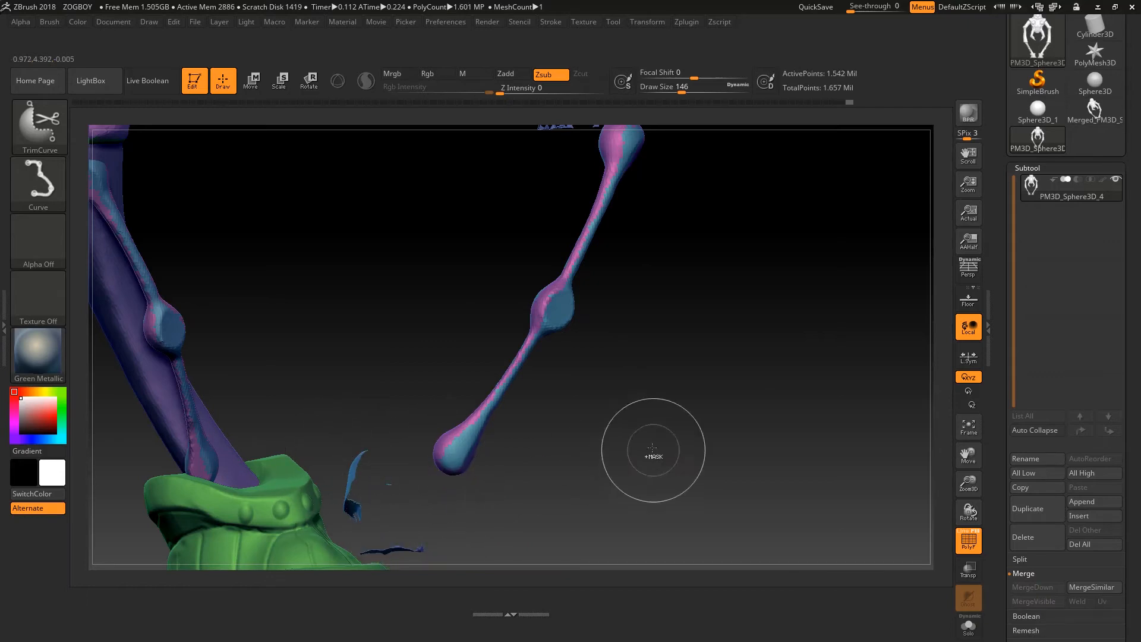
pyautogui.moveTo(651, 444); pyautogui.dragTo(563, 338)
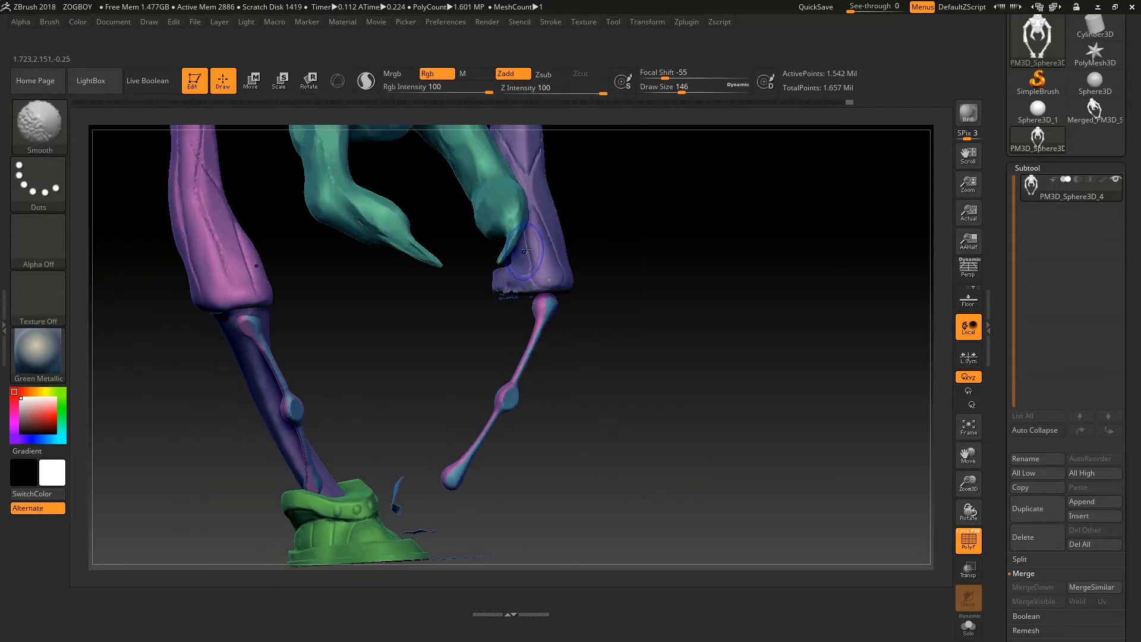
pyautogui.keyDown('ctrl'); pyautogui.keyDown('shift'); pyautogui.click(540, 275); pyautogui.keyUp('shift'); pyautogui.keyUp('ctrl')
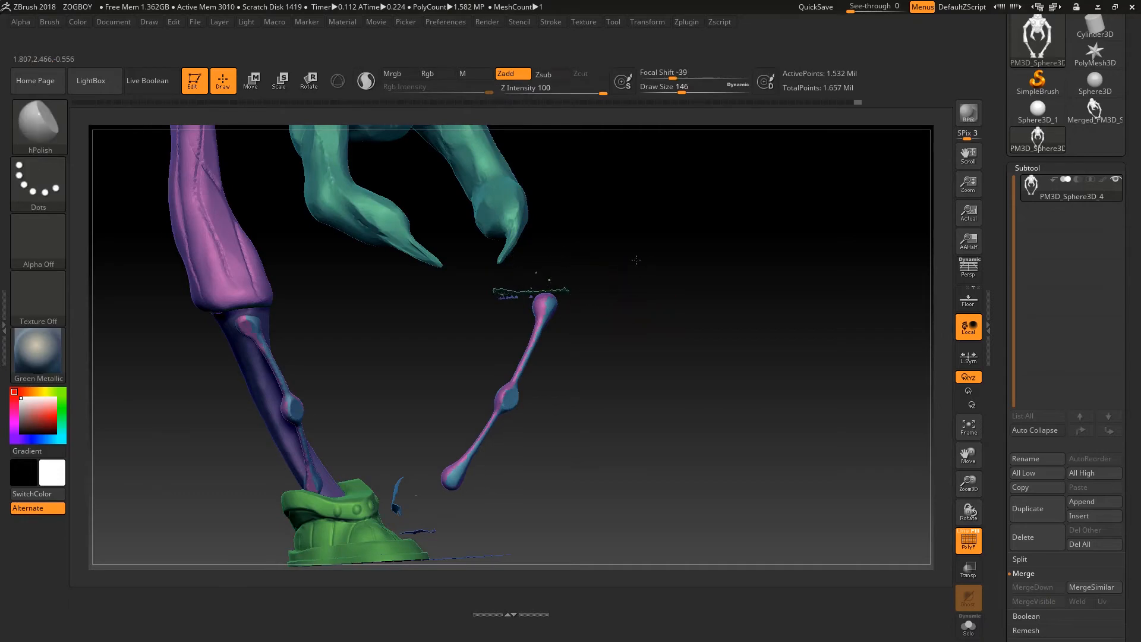
# Hide the leftover thin strip, the jagged blue fragment and the boot around the thin jointed tube of the lower limb.
pyautogui.moveTo(641, 282)
pyautogui.mouseDown()
pyautogui.moveTo(600, 214)
pyautogui.moveTo(600, 174)
pyautogui.moveTo(612, 396)
pyautogui.moveTo(697, 502)
pyautogui.moveTo(707, 564)
pyautogui.mouseUp()
pyautogui.keyDown('ctrl'); pyautogui.keyDown('shift'); pyautogui.click(529, 411); pyautogui.keyUp('shift'); pyautogui.keyUp('ctrl')
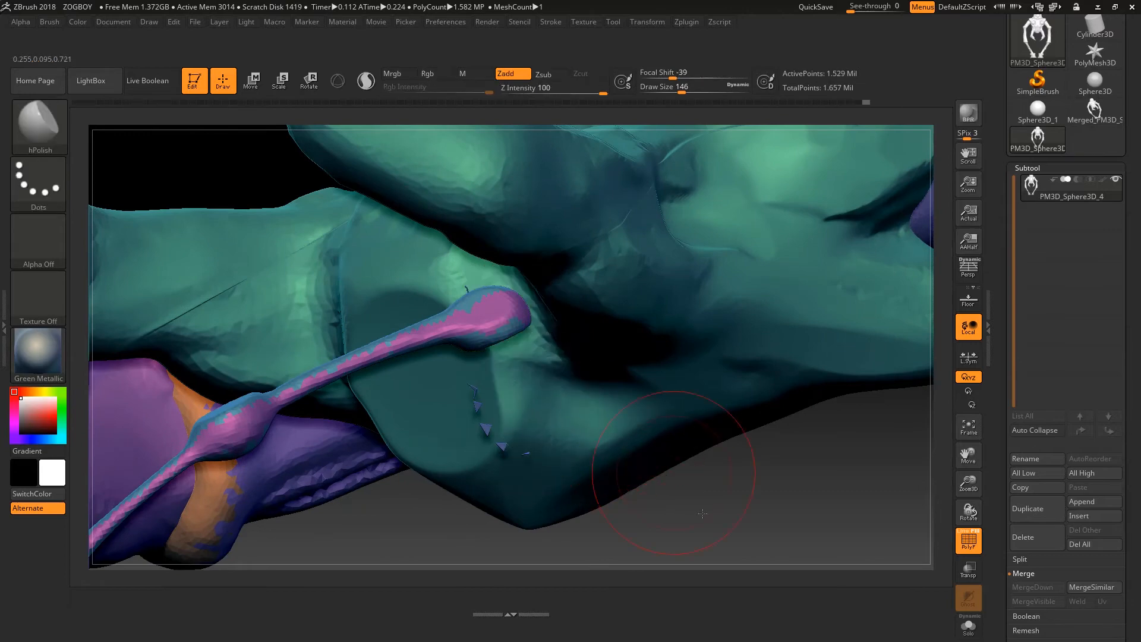
pyautogui.moveTo(674, 473)
pyautogui.mouseDown()
pyautogui.moveTo(739, 576)
pyautogui.moveTo(563, 494)
pyautogui.moveTo(795, 606)
pyautogui.mouseUp()
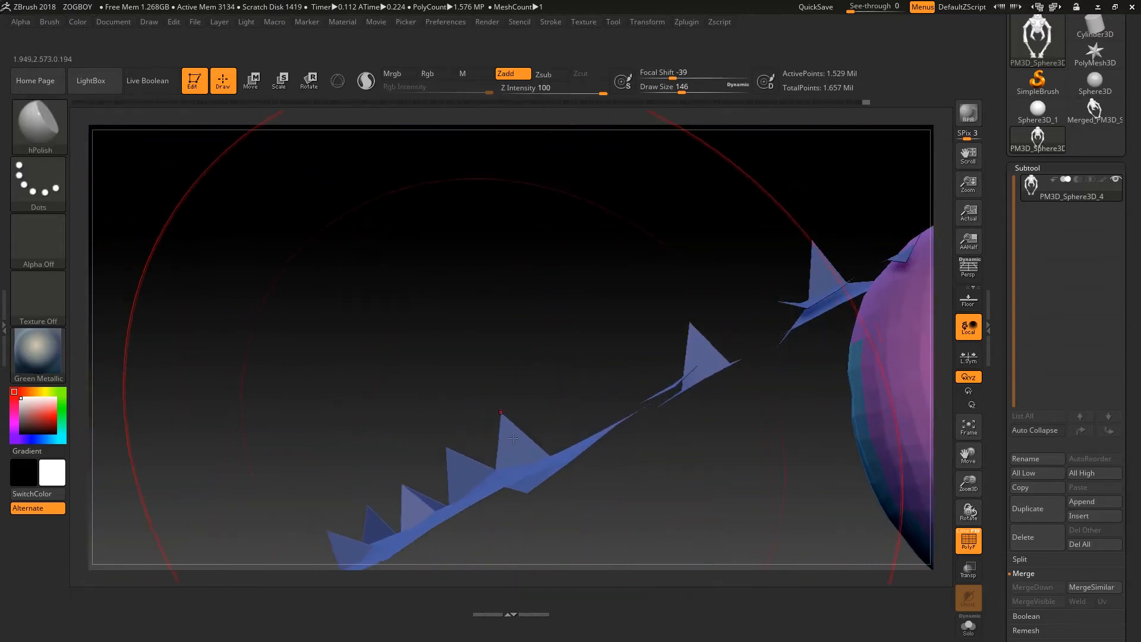
pyautogui.moveTo(653, 493)
pyautogui.keyDown('alt'); pyautogui.mouseDown()
pyautogui.moveTo(448, 363)
pyautogui.moveTo(193, 259)
pyautogui.moveTo(96, 178)
pyautogui.mouseUp(); pyautogui.keyUp('alt')
pyautogui.keyDown('alt'); pyautogui.moveTo(741, 469); pyautogui.dragTo(446, 251); pyautogui.keyUp('alt')
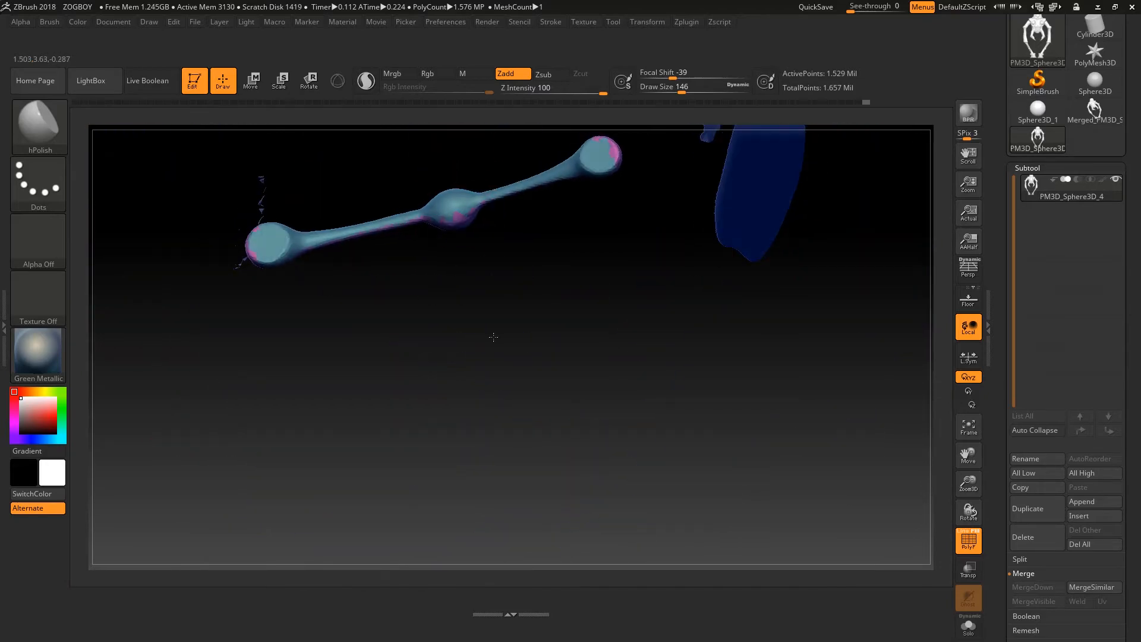
pyautogui.moveTo(493, 337); pyautogui.dragTo(576, 196)
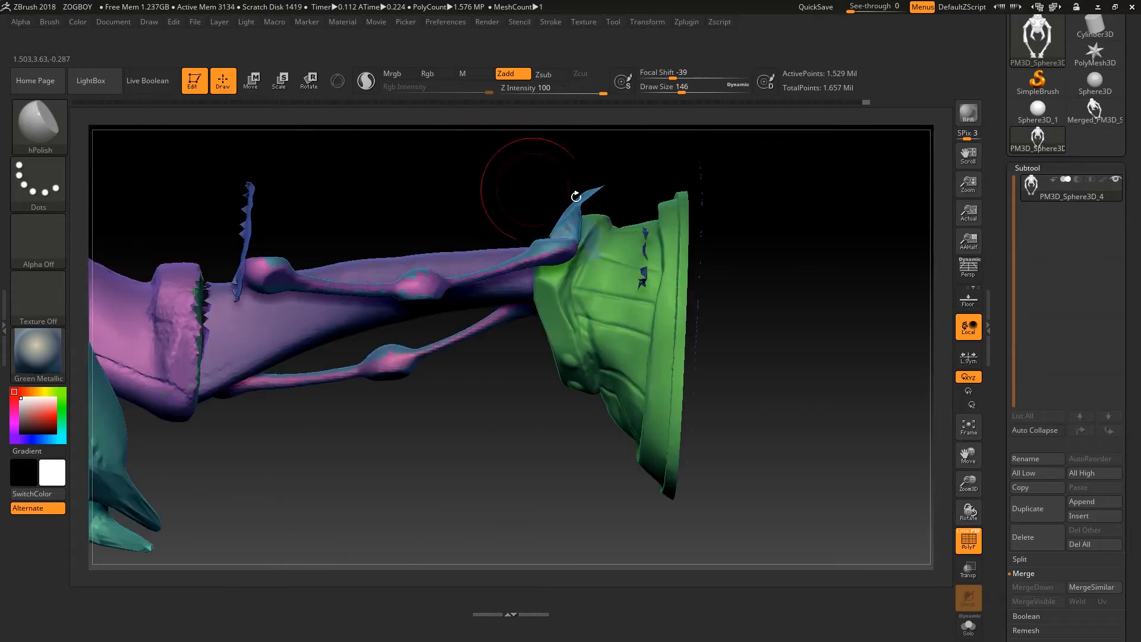
pyautogui.moveTo(739, 268); pyautogui.dragTo(579, 527)
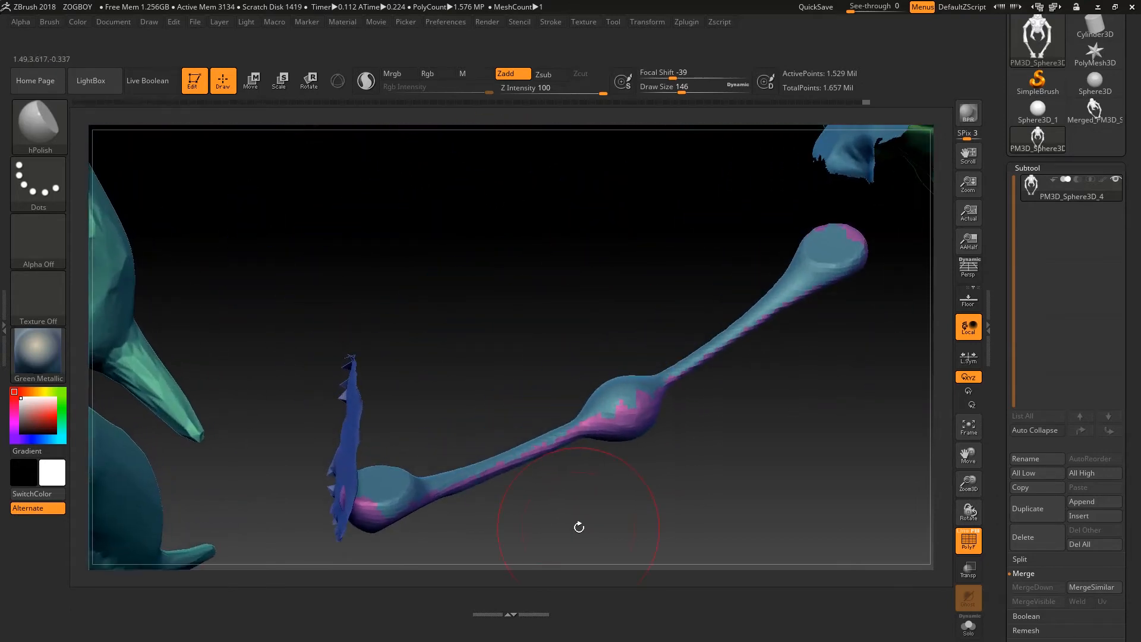
pyautogui.moveTo(400, 369)
pyautogui.keyDown('alt'); pyautogui.mouseDown()
pyautogui.moveTo(367, 285)
pyautogui.moveTo(329, 303)
pyautogui.mouseUp(); pyautogui.keyUp('alt')
pyautogui.hotkey('ctrl', 'shift')
pyautogui.keyDown('ctrl'); pyautogui.keyDown('shift'); pyautogui.click(291, 330); pyautogui.keyUp('shift'); pyautogui.keyUp('ctrl')
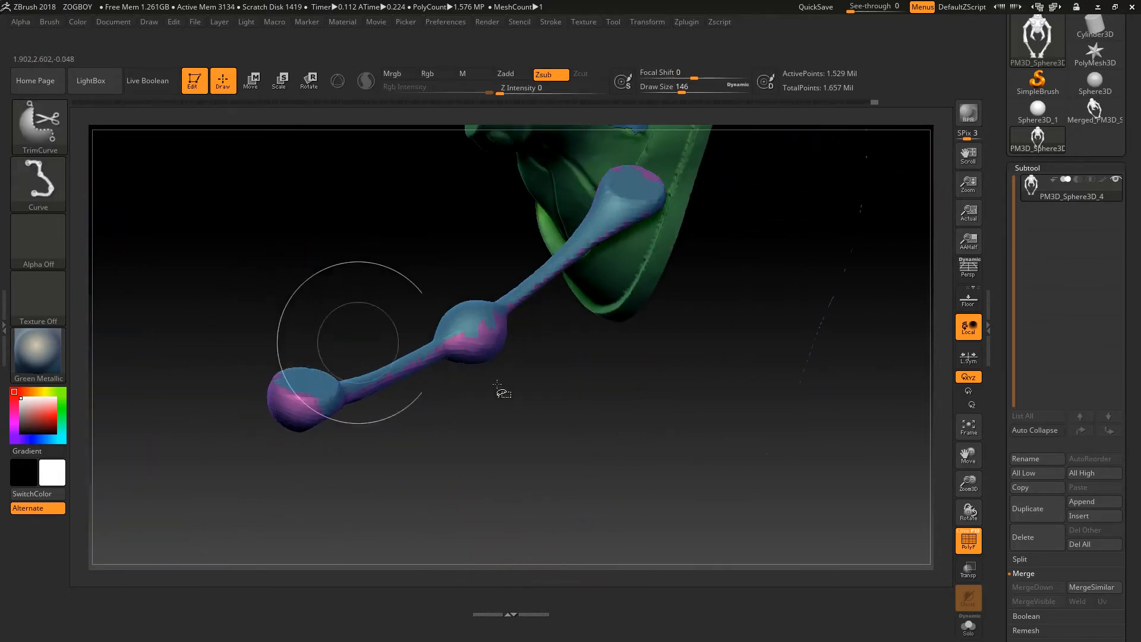
pyautogui.keyDown('ctrl'); pyautogui.keyDown('shift'); pyautogui.click(614, 268); pyautogui.keyUp('shift'); pyautogui.keyUp('ctrl')
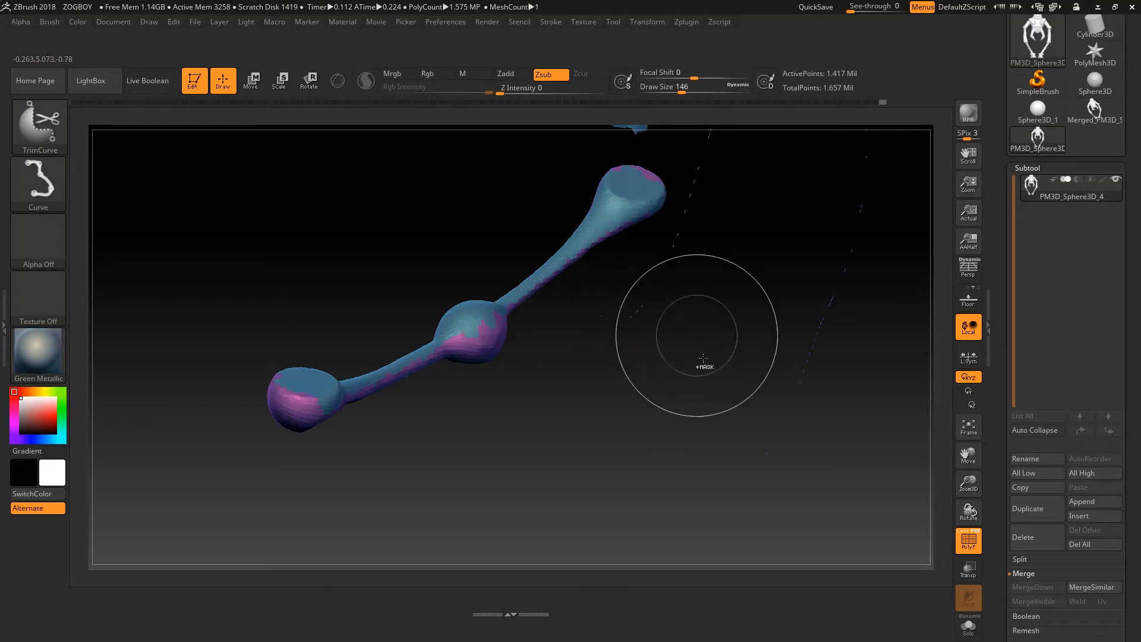
# Set the masking stroke to Lasso and mask the whole thin jointed tube.
pyautogui.moveTo(704, 363)
pyautogui.mouseDown()
pyautogui.moveTo(690, 359)
pyautogui.moveTo(713, 406)
pyautogui.moveTo(700, 412)
pyautogui.moveTo(579, 361)
pyautogui.moveTo(565, 368)
pyautogui.moveTo(465, 300)
pyautogui.moveTo(502, 357)
pyautogui.moveTo(447, 386)
pyautogui.mouseUp()
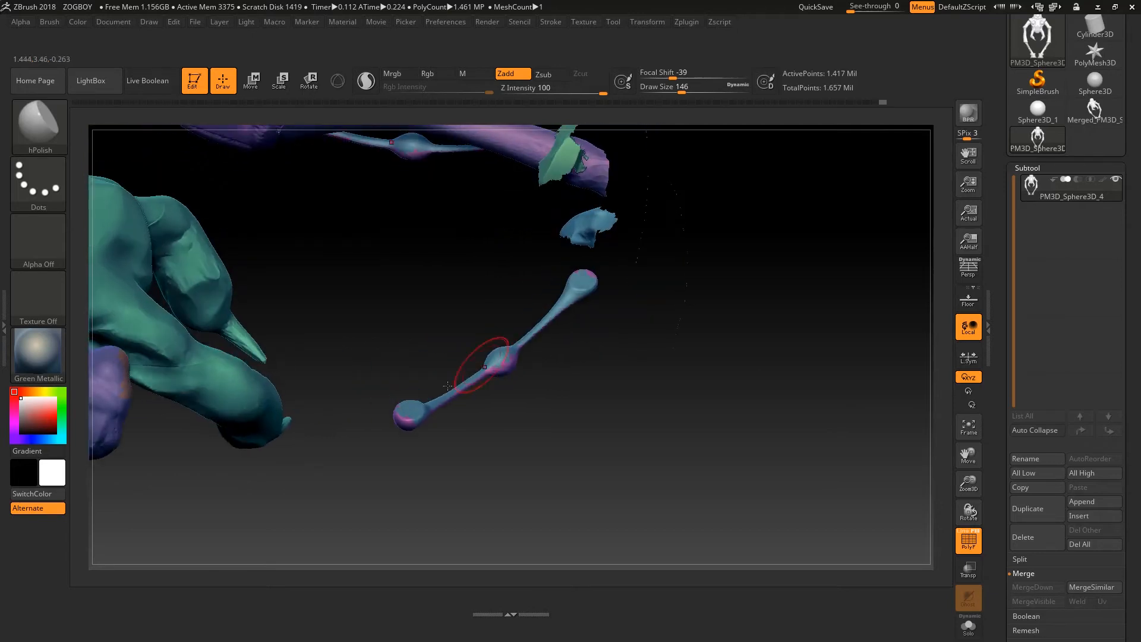
pyautogui.moveTo(614, 340); pyautogui.dragTo(506, 386)
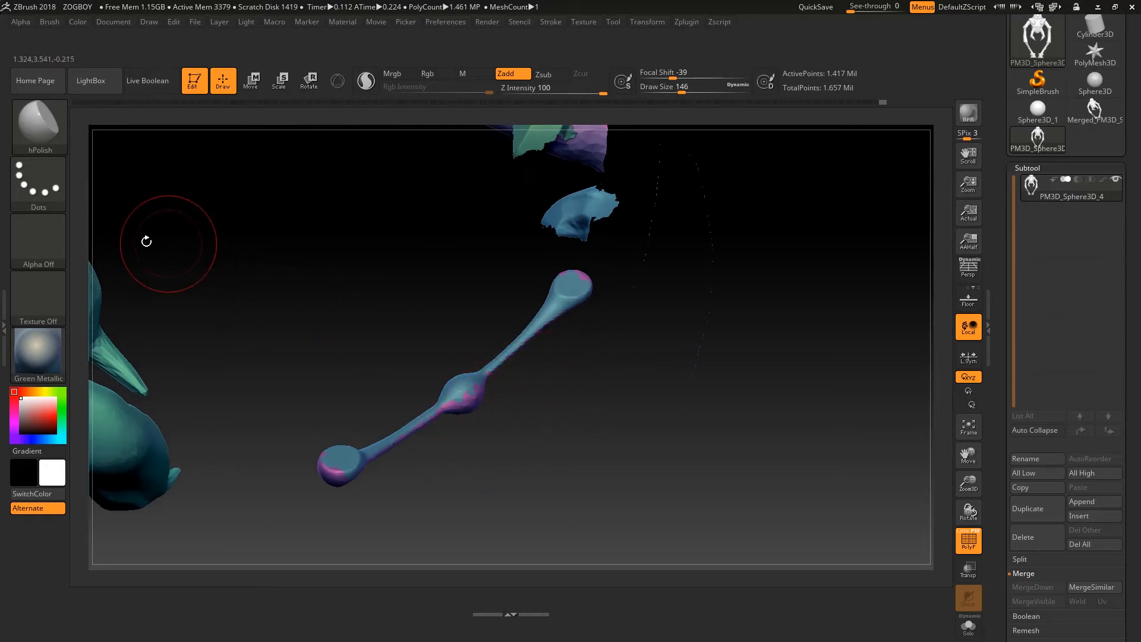
pyautogui.press('ctrl')
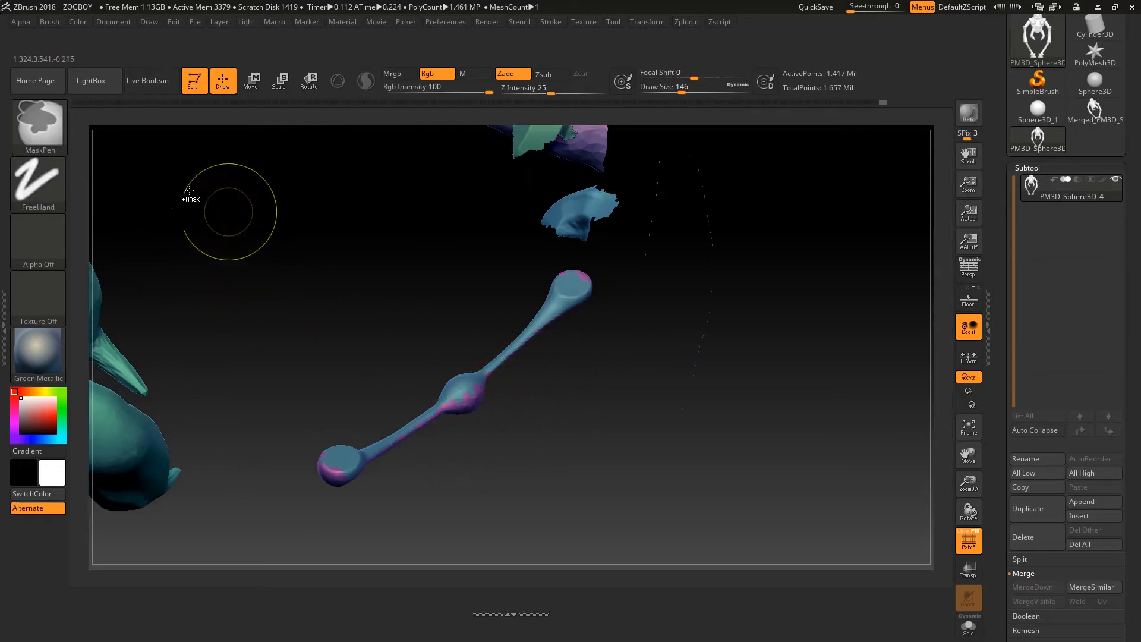
pyautogui.click(49, 187)
pyautogui.click(211, 227)
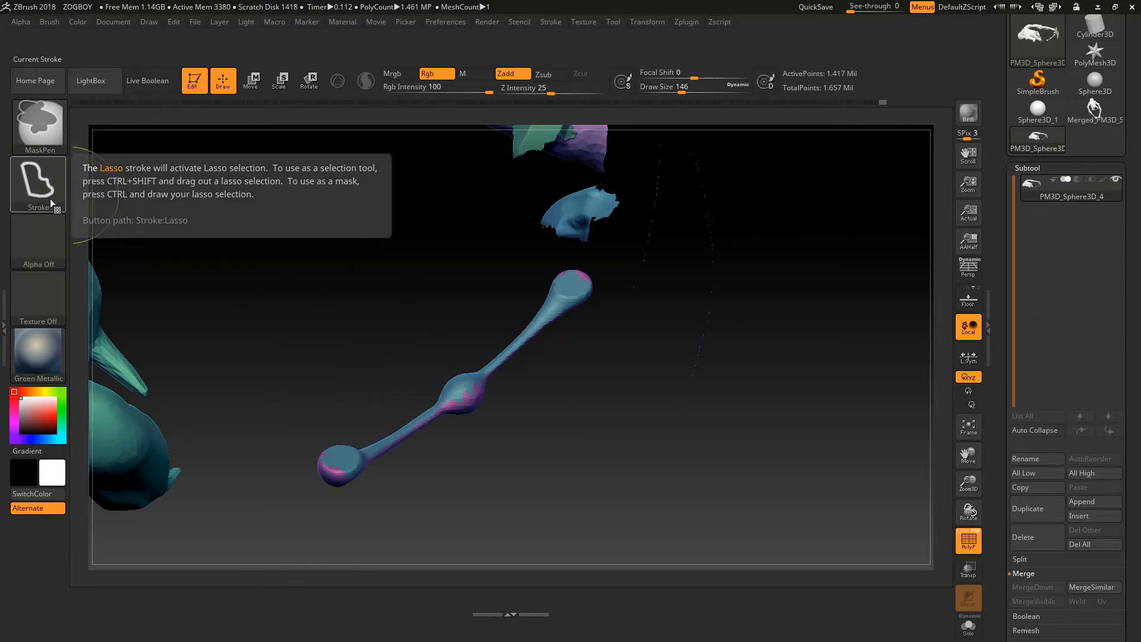
pyautogui.click(37, 191)
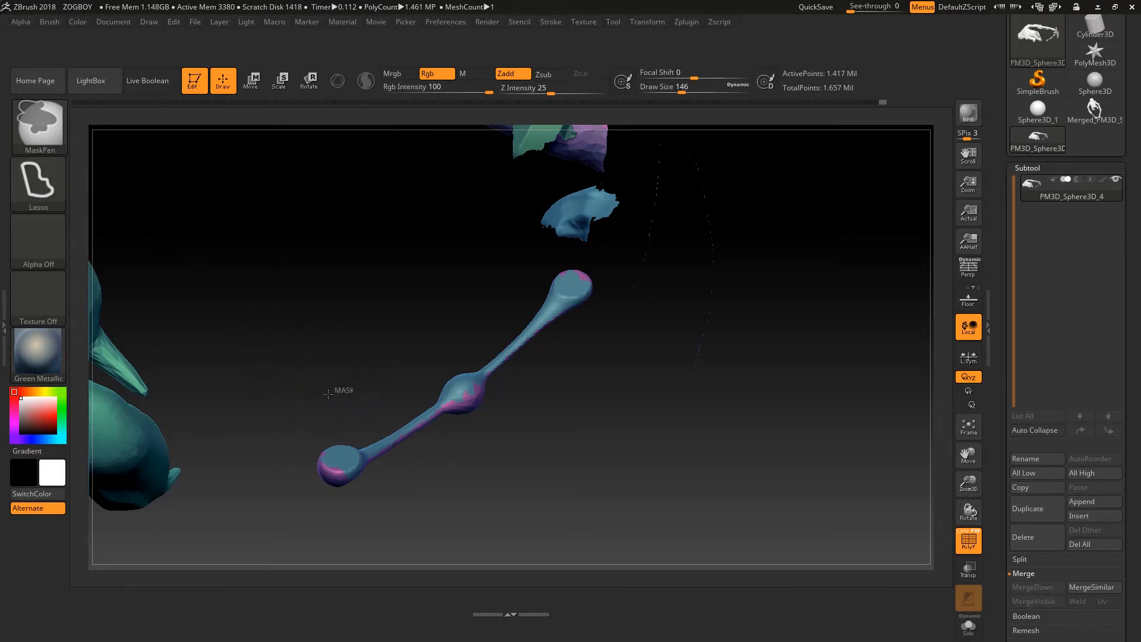
pyautogui.moveTo(302, 440)
pyautogui.mouseDown()
pyautogui.moveTo(386, 507)
pyautogui.moveTo(573, 331)
pyautogui.moveTo(599, 279)
pyautogui.moveTo(559, 268)
pyautogui.mouseUp()
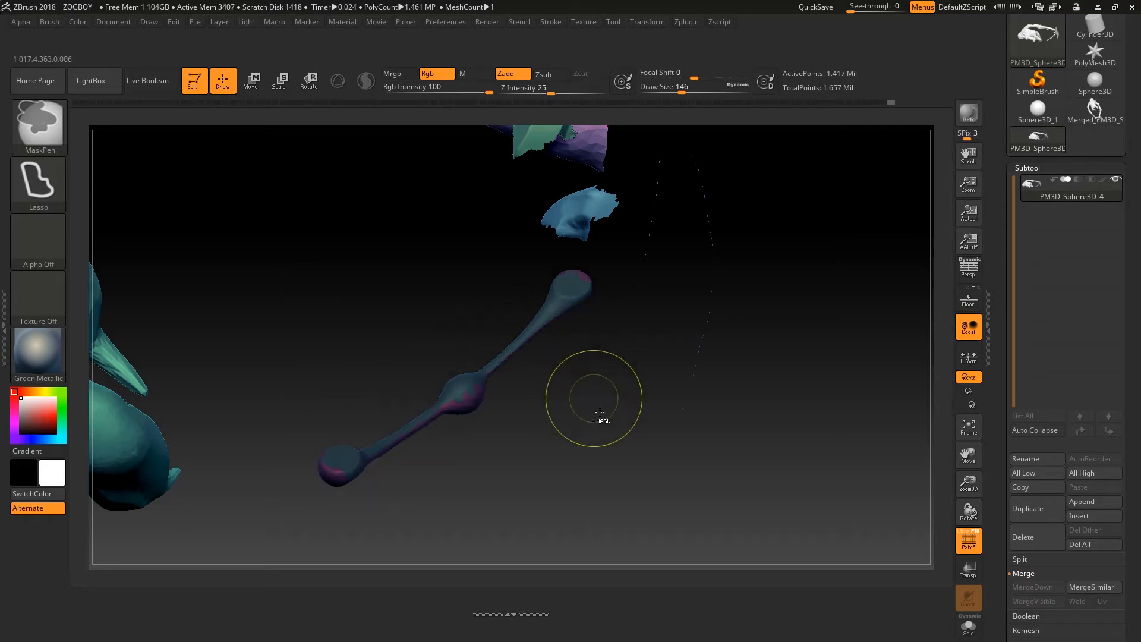
pyautogui.moveTo(633, 481); pyautogui.dragTo(672, 471)
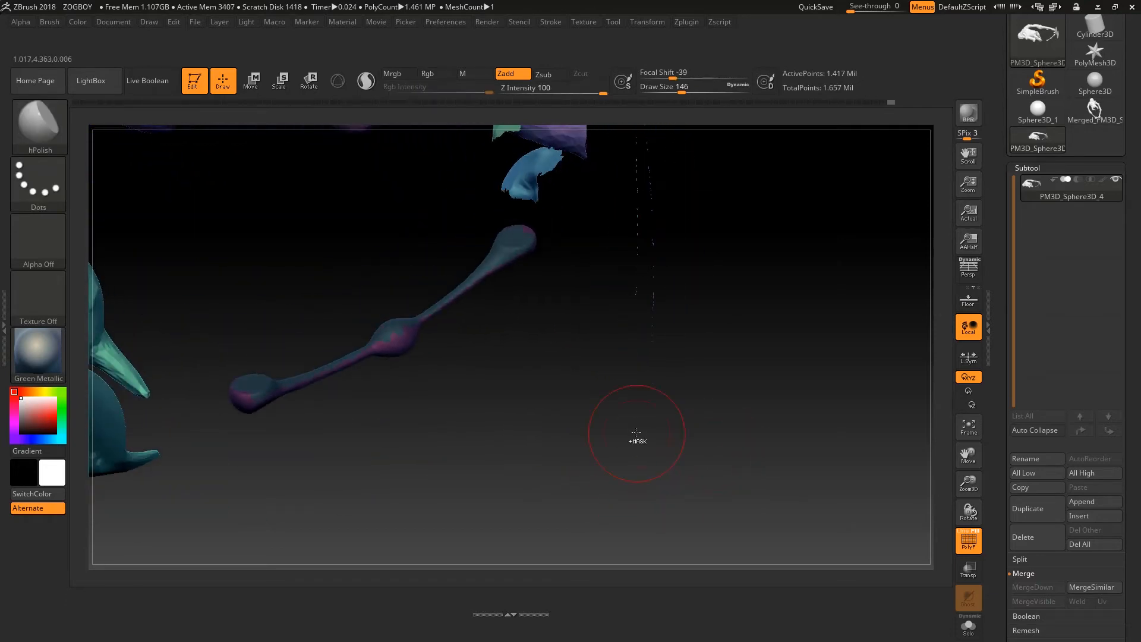
# Try to group the thin jointed tube into a new polygroup, and undo the grouping.
pyautogui.keyDown('ctrl'); pyautogui.moveTo(634, 431); pyautogui.dragTo(566, 423); pyautogui.keyUp('ctrl')
pyautogui.hotkey('ctrl', 'w')
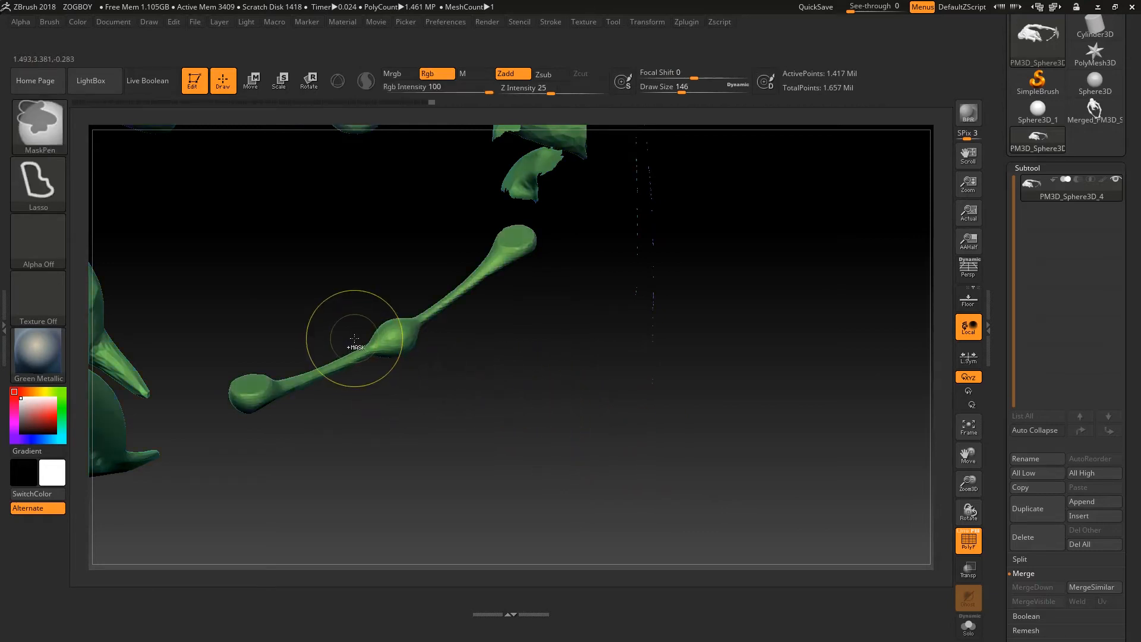
pyautogui.hotkey('ctrl', 'z')
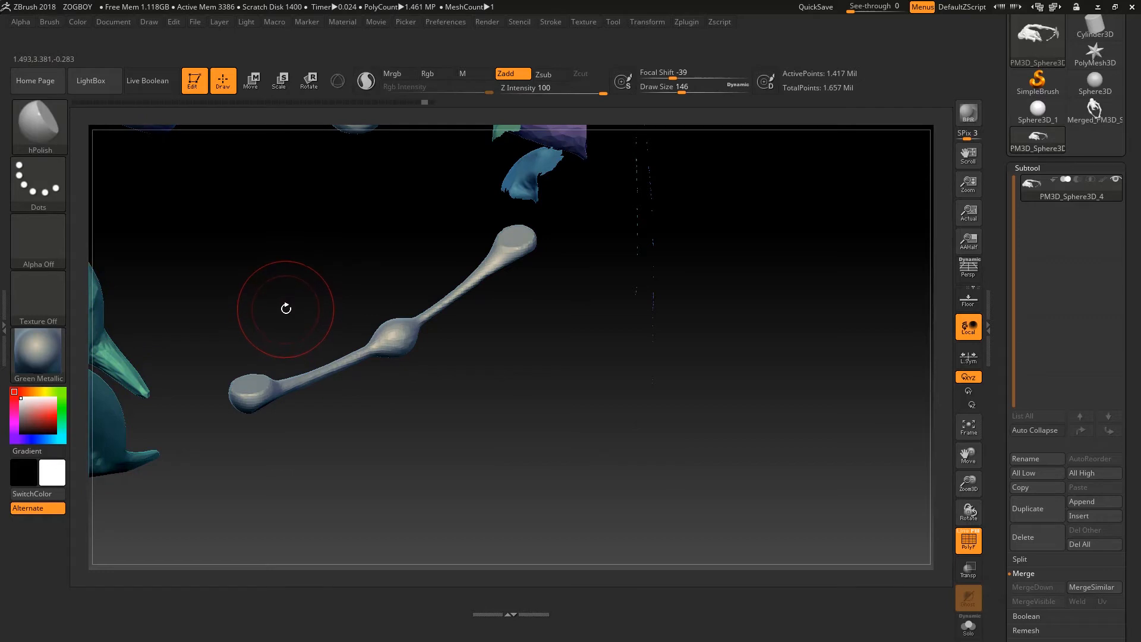
# Mask the thin jointed tube with polyframe display off, group it into its own polygroup, and turn polyframe display back on.
pyautogui.hotkey('shift', 'f')
pyautogui.moveTo(277, 319)
pyautogui.keyDown('ctrl'); pyautogui.mouseDown()
pyautogui.moveTo(220, 354)
pyautogui.moveTo(616, 292)
pyautogui.moveTo(516, 205)
pyautogui.moveTo(508, 229)
pyautogui.mouseUp(); pyautogui.keyUp('ctrl')
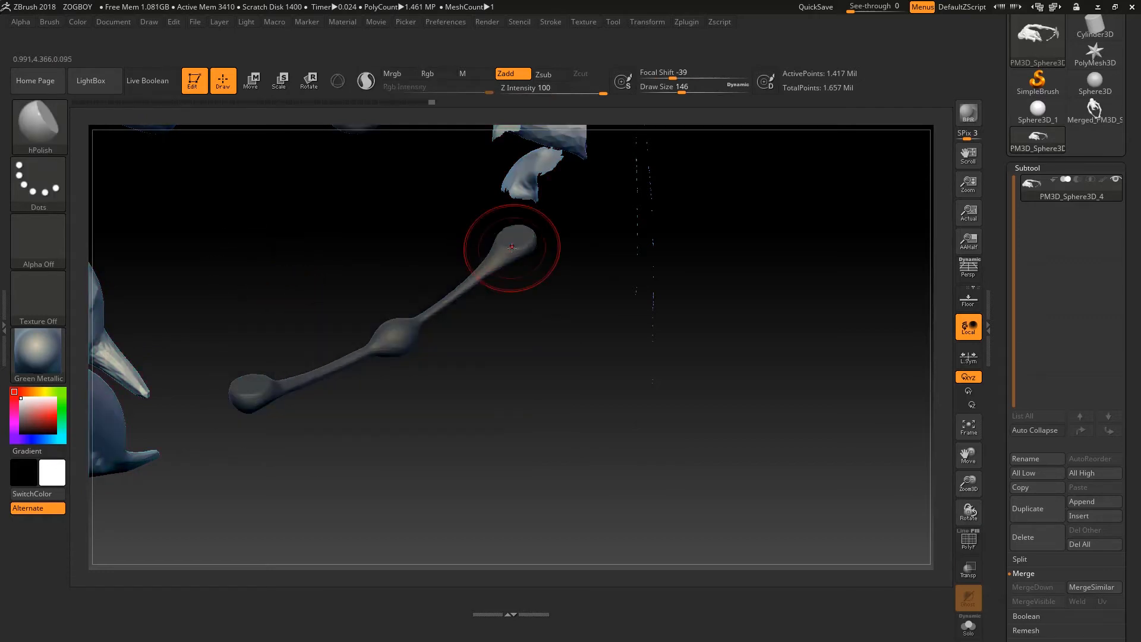
pyautogui.hotkey('ctrl', 'w')
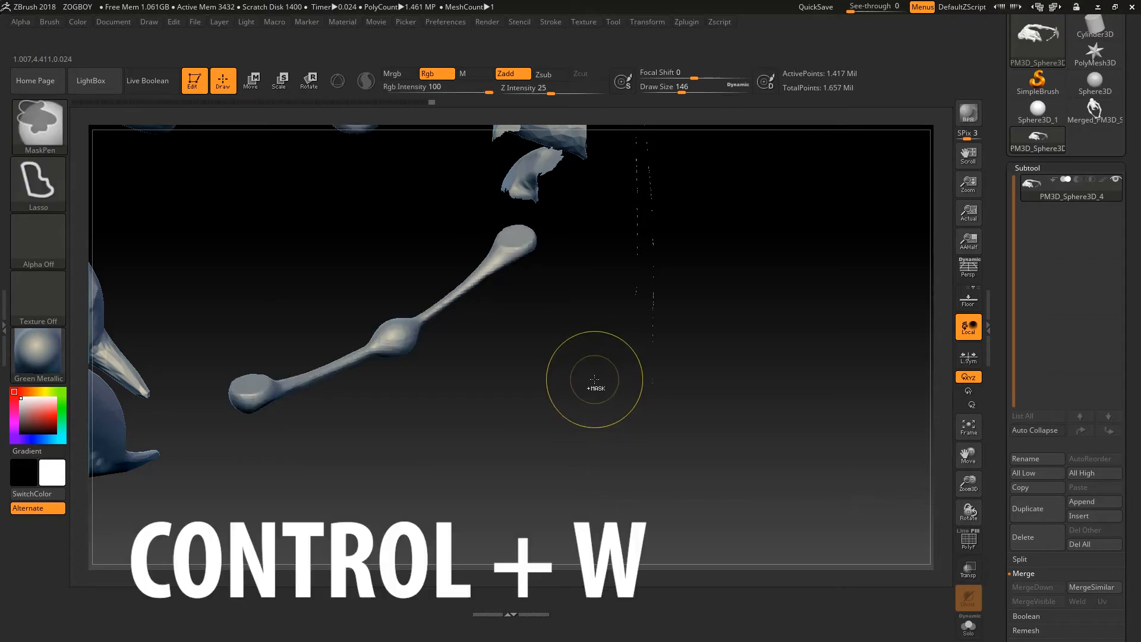
pyautogui.hotkey('shift', 'f')
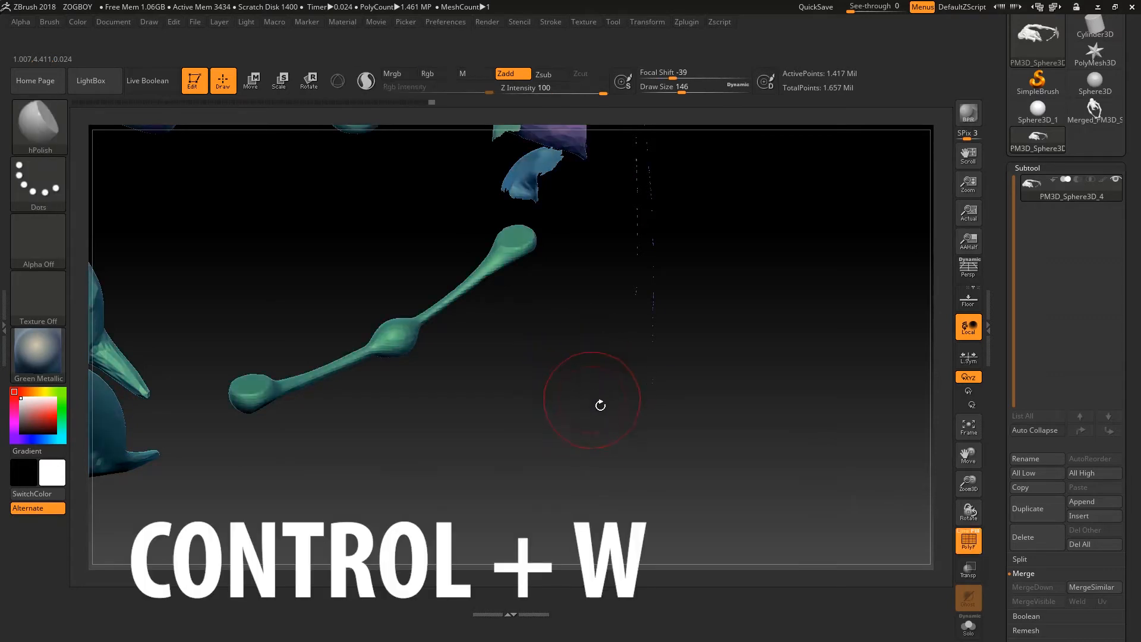
pyautogui.moveTo(581, 386)
pyautogui.mouseDown()
pyautogui.moveTo(507, 374)
pyautogui.moveTo(479, 231)
pyautogui.moveTo(430, 285)
pyautogui.moveTo(448, 319)
pyautogui.moveTo(559, 426)
pyautogui.mouseUp()
pyautogui.keyDown('alt'); pyautogui.moveTo(469, 384); pyautogui.dragTo(690, 375); pyautogui.keyUp('alt')
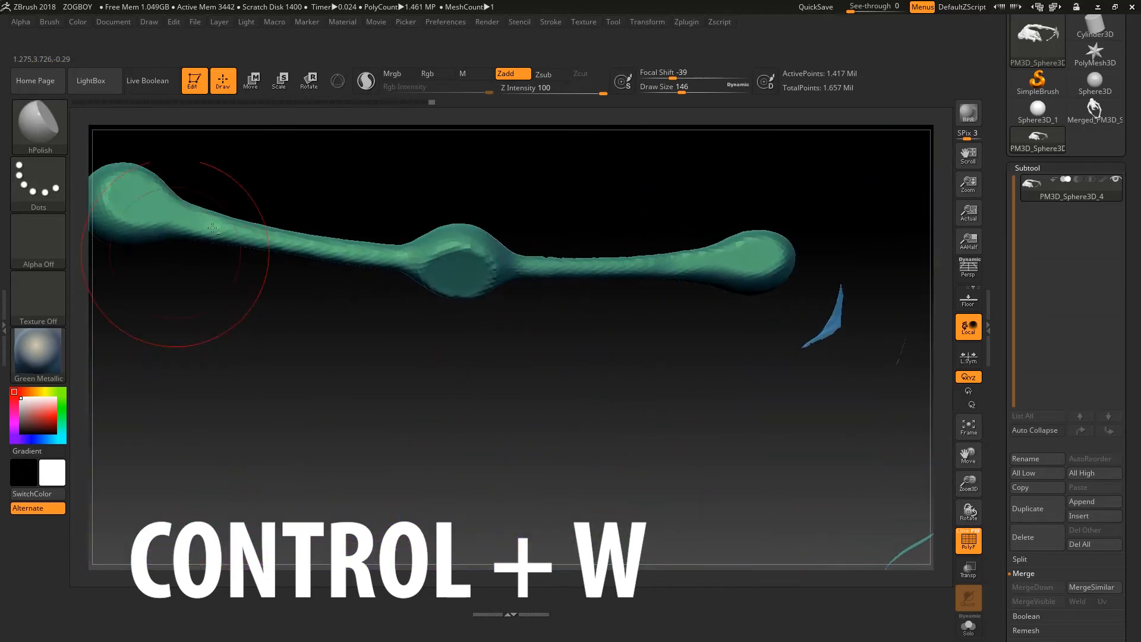
pyautogui.moveTo(546, 508); pyautogui.dragTo(600, 479)
pyautogui.moveTo(725, 423)
pyautogui.keyDown('alt'); pyautogui.mouseDown()
pyautogui.moveTo(713, 402)
pyautogui.moveTo(667, 390)
pyautogui.moveTo(598, 458)
pyautogui.moveTo(623, 496)
pyautogui.moveTo(578, 298)
pyautogui.moveTo(582, 273)
pyautogui.moveTo(623, 448)
pyautogui.moveTo(519, 382)
pyautogui.moveTo(523, 336)
pyautogui.moveTo(546, 363)
pyautogui.moveTo(445, 345)
pyautogui.moveTo(497, 345)
pyautogui.moveTo(454, 355)
pyautogui.moveTo(776, 540)
pyautogui.mouseUp(); pyautogui.keyUp('alt')
# Unhide the whole mesh around the figure's shoulder and upper limb joint.
pyautogui.keyDown('ctrl'); pyautogui.keyDown('shift'); pyautogui.click(654, 451); pyautogui.keyUp('shift'); pyautogui.keyUp('ctrl')
pyautogui.moveTo(510, 255)
pyautogui.mouseDown()
pyautogui.moveTo(452, 238)
pyautogui.moveTo(437, 268)
pyautogui.mouseUp()
pyautogui.keyDown('alt'); pyautogui.moveTo(327, 296); pyautogui.dragTo(909, 544); pyautogui.keyUp('alt')
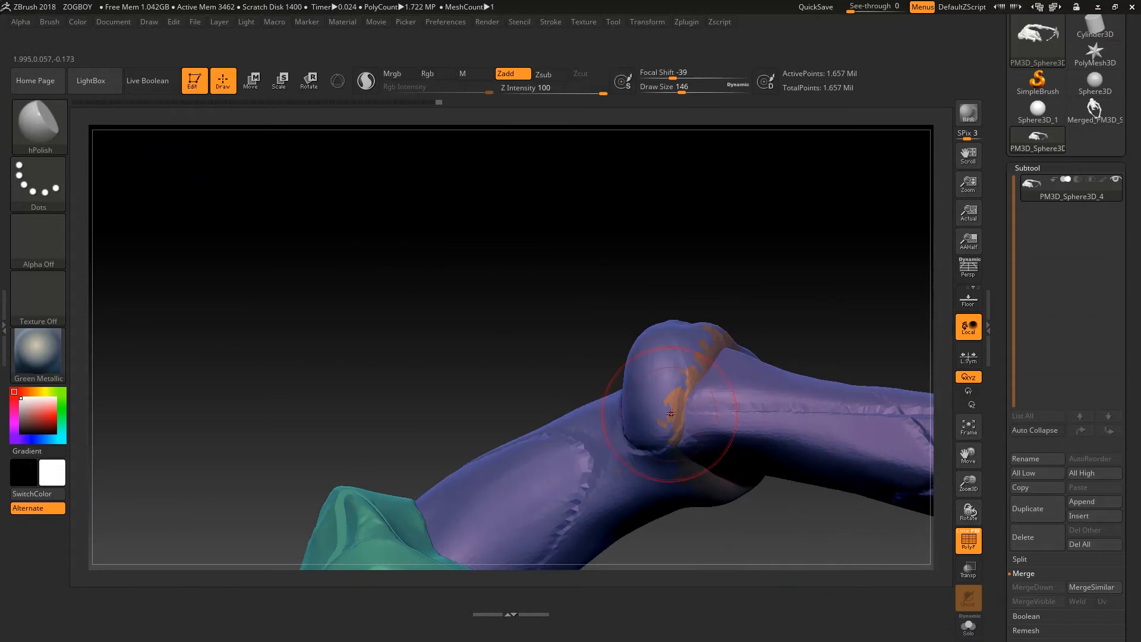
pyautogui.keyDown('alt'); pyautogui.moveTo(370, 258); pyautogui.dragTo(368, 252); pyautogui.keyUp('alt')
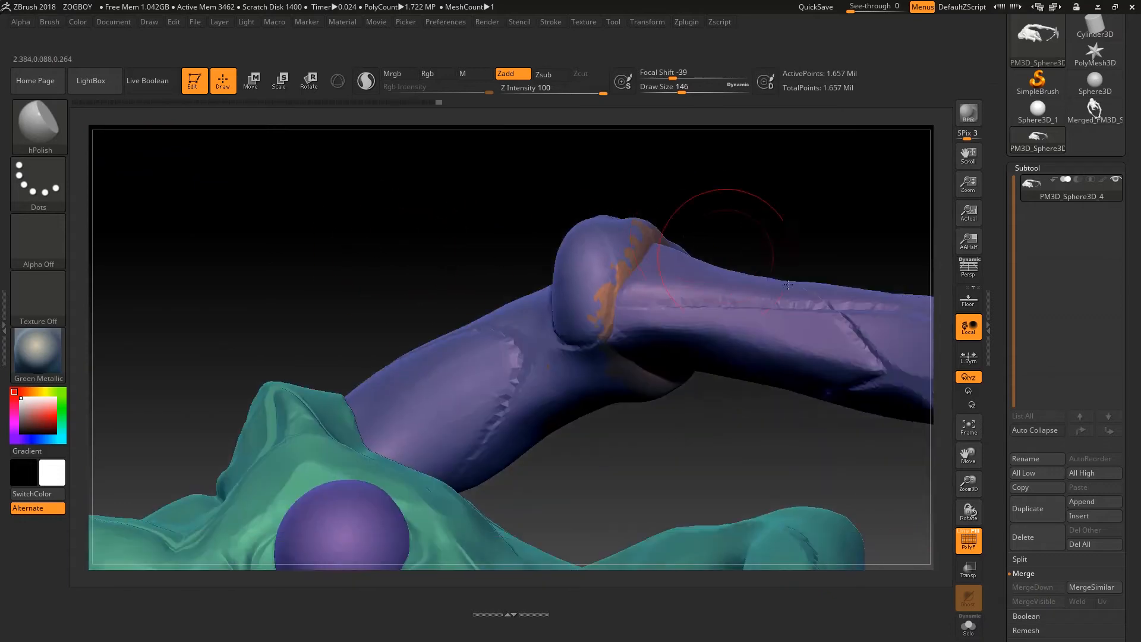
# Hide the polygroups of the torso, the long limb segment beyond the upper joint, and the purple spheres.
pyautogui.keyDown('ctrl'); pyautogui.keyDown('shift'); pyautogui.click(784, 346); pyautogui.keyUp('shift'); pyautogui.keyUp('ctrl')
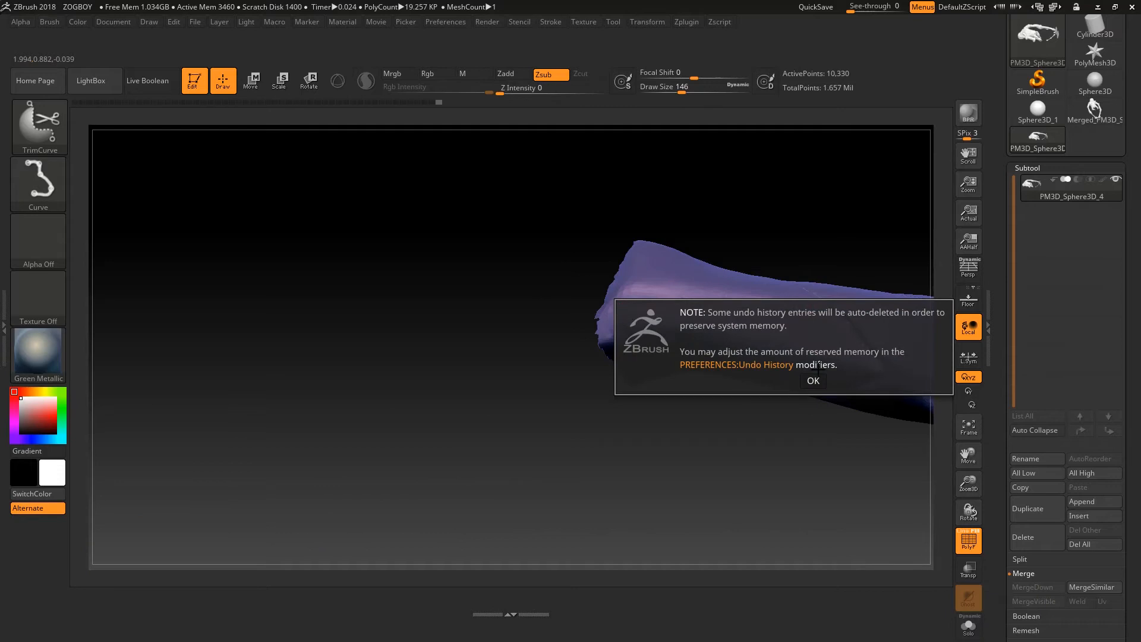
pyautogui.click(813, 379)
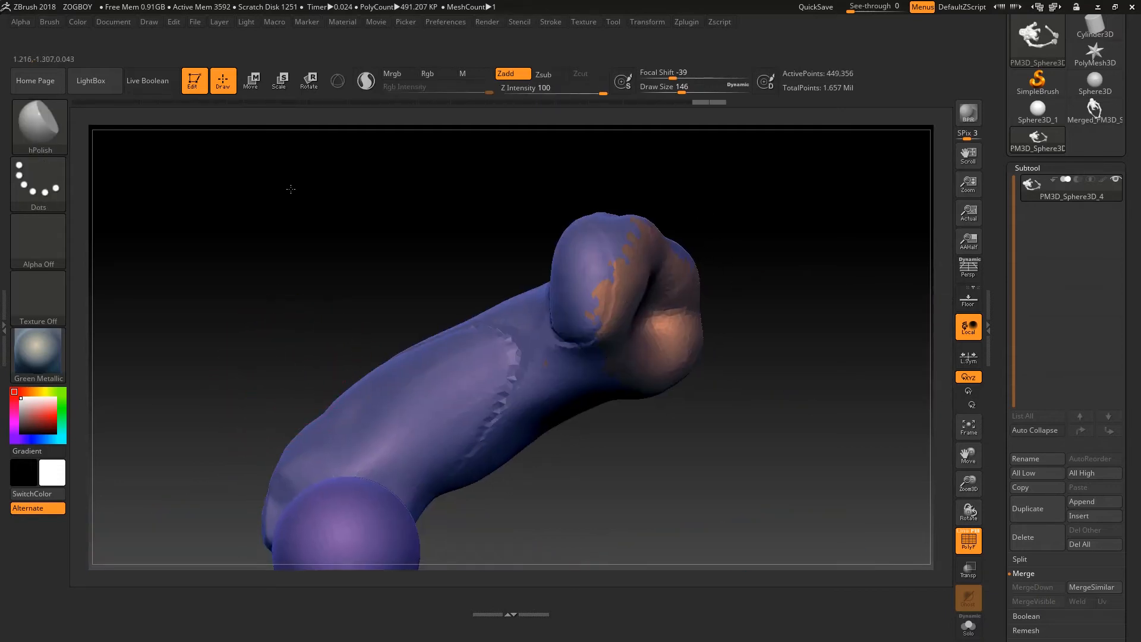
pyautogui.moveTo(288, 188); pyautogui.dragTo(388, 305)
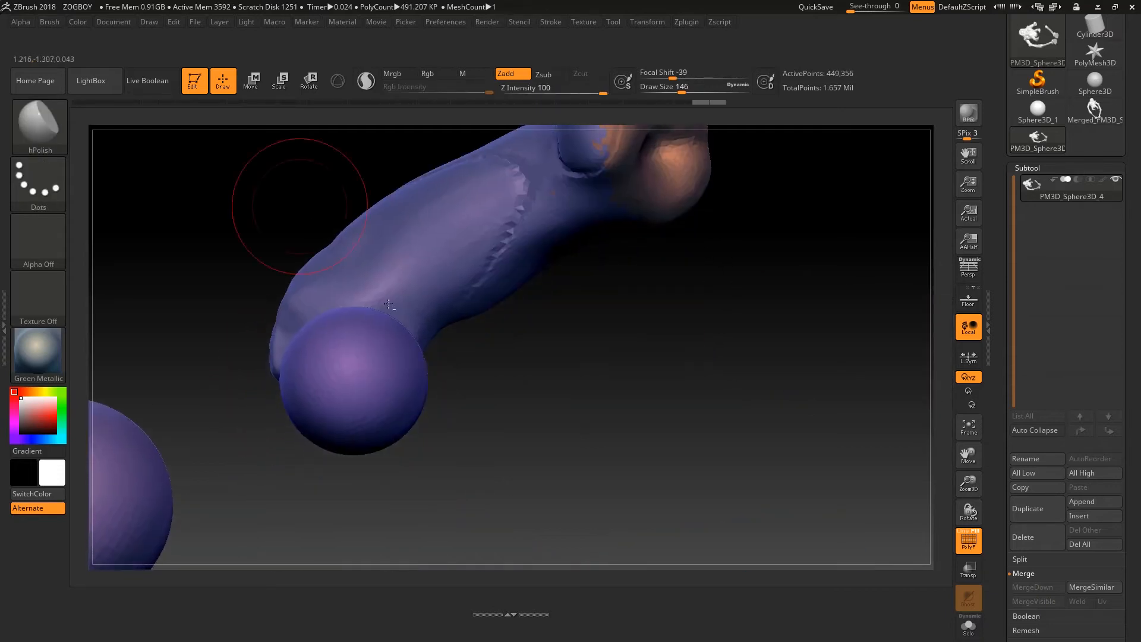
pyautogui.keyDown('ctrl'); pyautogui.moveTo(687, 444); pyautogui.dragTo(656, 407, button='right'); pyautogui.keyUp('ctrl')
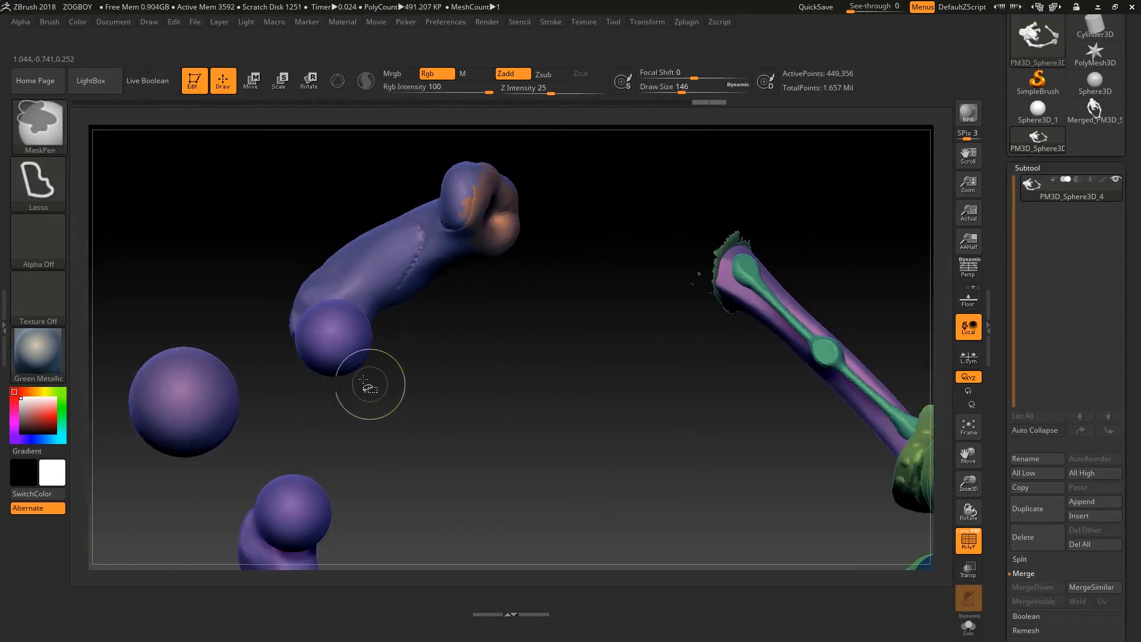
pyautogui.keyDown('ctrl'); pyautogui.keyDown('shift'); pyautogui.click(348, 336); pyautogui.keyUp('shift'); pyautogui.keyUp('ctrl')
pyautogui.keyDown('ctrl'); pyautogui.keyDown('shift'); pyautogui.click(198, 354); pyautogui.keyUp('shift'); pyautogui.keyUp('ctrl')
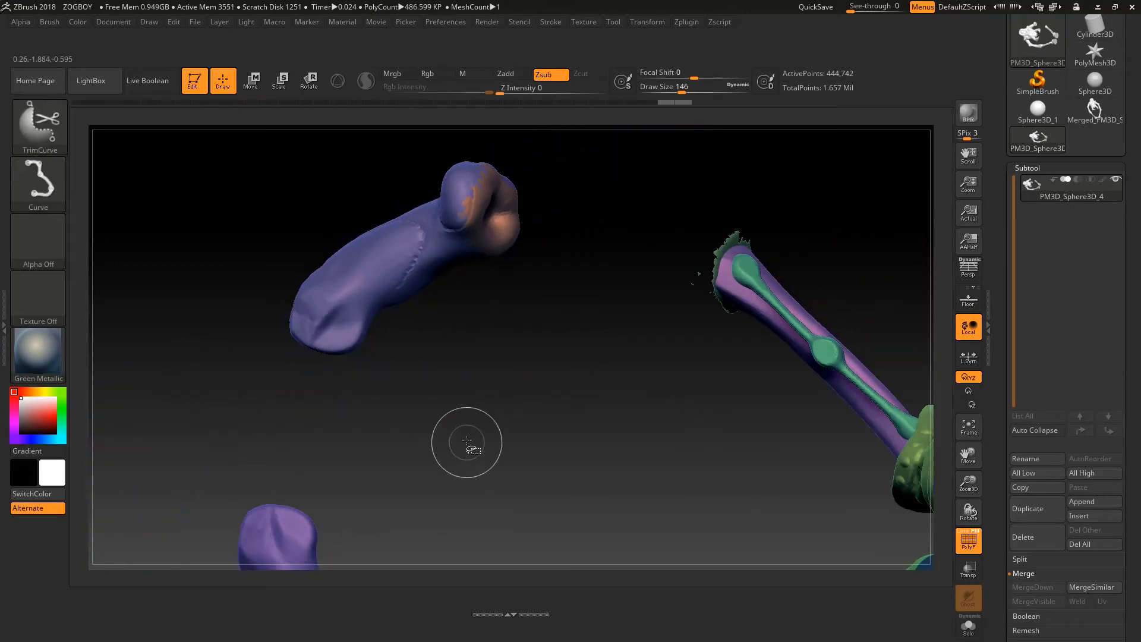
# Mask both upper limb segments including their joints with the lasso, and group them into one new polygroup.
pyautogui.moveTo(483, 443); pyautogui.dragTo(415, 339)
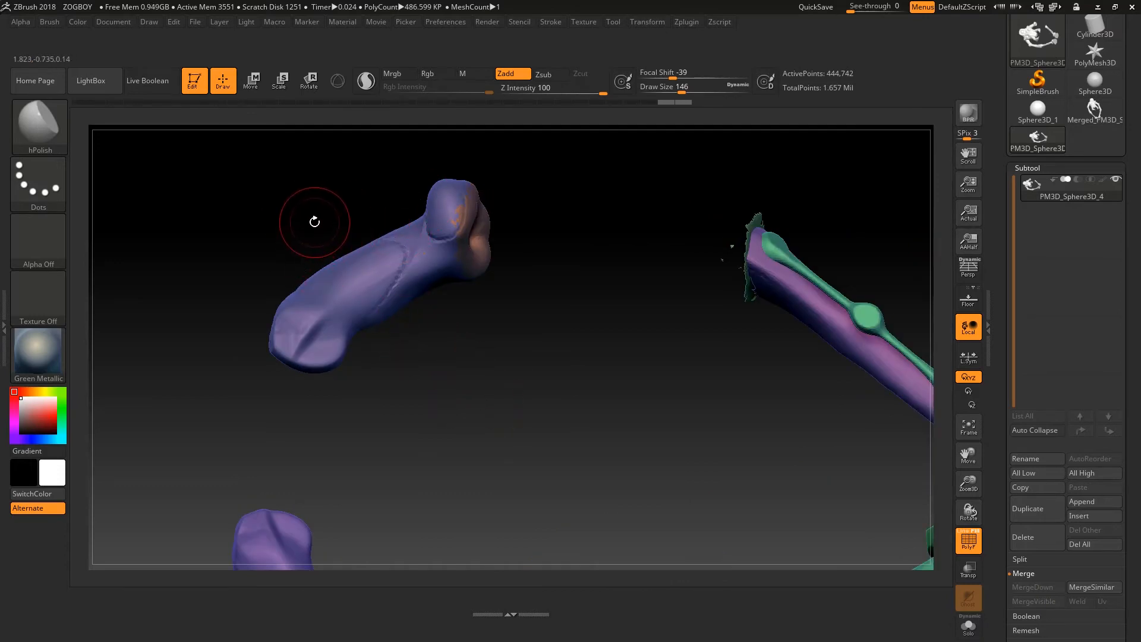
pyautogui.keyDown('ctrl'); pyautogui.moveTo(254, 224); pyautogui.dragTo(250, 172); pyautogui.keyUp('ctrl')
pyautogui.moveTo(559, 412)
pyautogui.mouseDown()
pyautogui.moveTo(570, 458)
pyautogui.moveTo(481, 410)
pyautogui.moveTo(445, 353)
pyautogui.moveTo(386, 315)
pyautogui.moveTo(395, 300)
pyautogui.mouseUp()
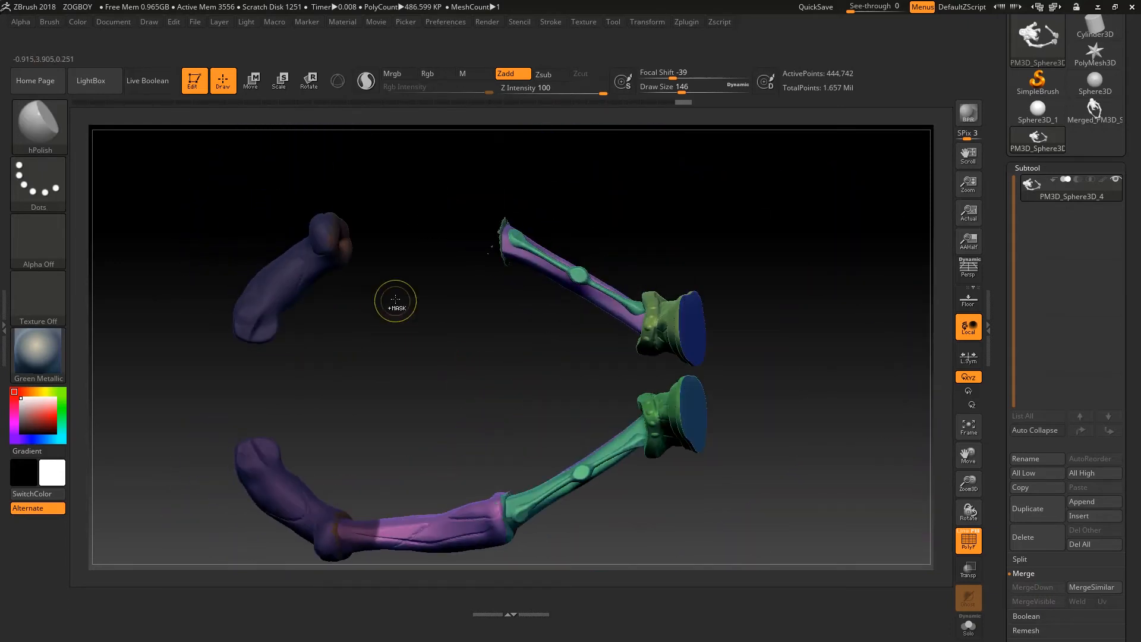
pyautogui.keyDown('ctrl'); pyautogui.click(448, 373); pyautogui.keyUp('ctrl')
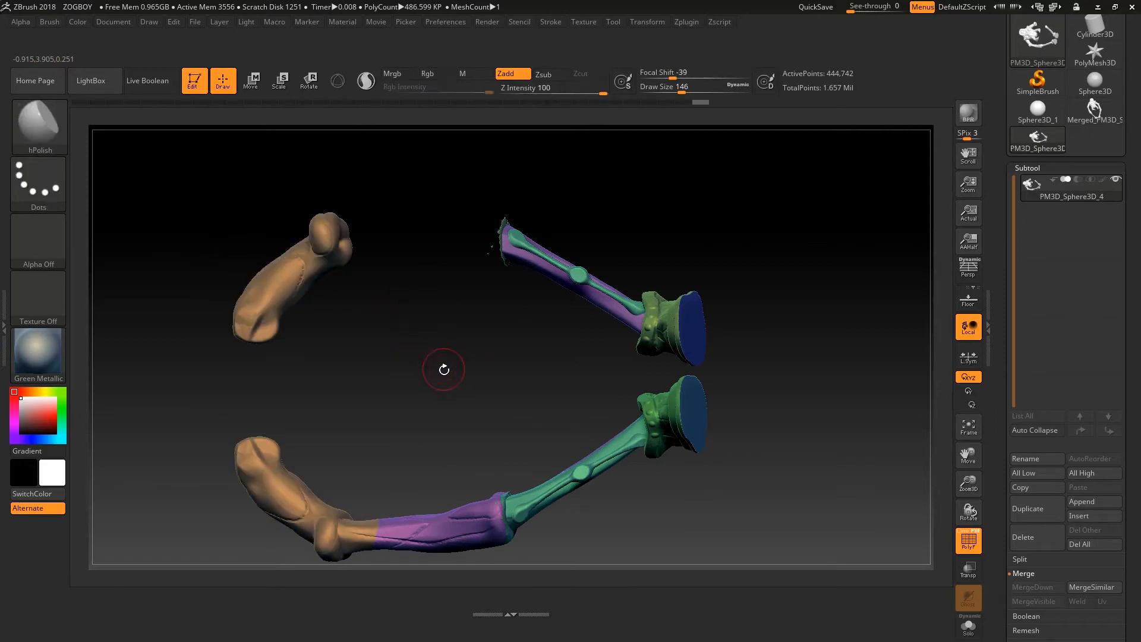
pyautogui.moveTo(393, 347); pyautogui.dragTo(294, 253)
pyautogui.keyDown('alt'); pyautogui.moveTo(390, 384); pyautogui.dragTo(435, 339); pyautogui.keyUp('alt')
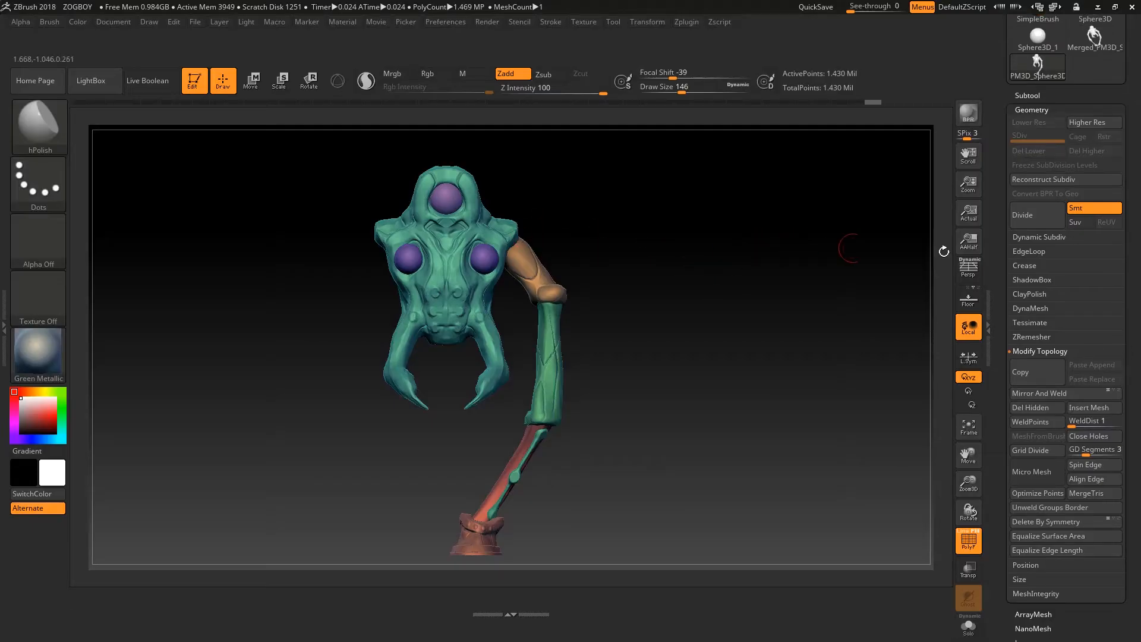
# Split the whole mesh into separate subtools by its polygroups with Groups Split, accepting the confirmation.
pyautogui.moveTo(1016, 96); pyautogui.dragTo(1016, 184)
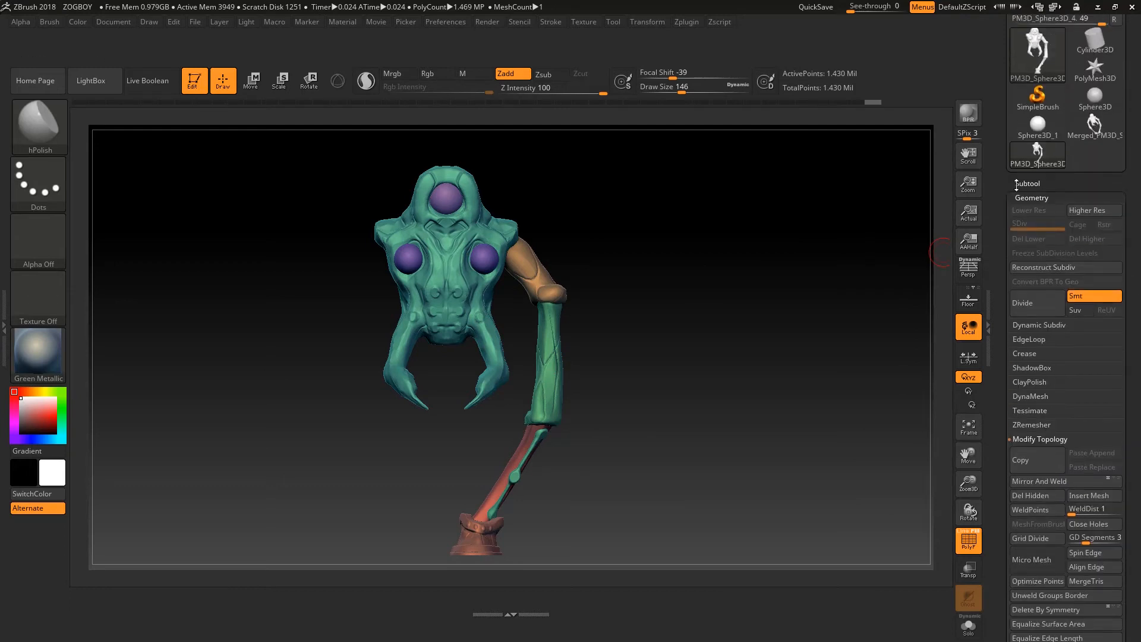
pyautogui.click(1023, 183)
pyautogui.moveTo(1138, 523); pyautogui.dragTo(1138, 387)
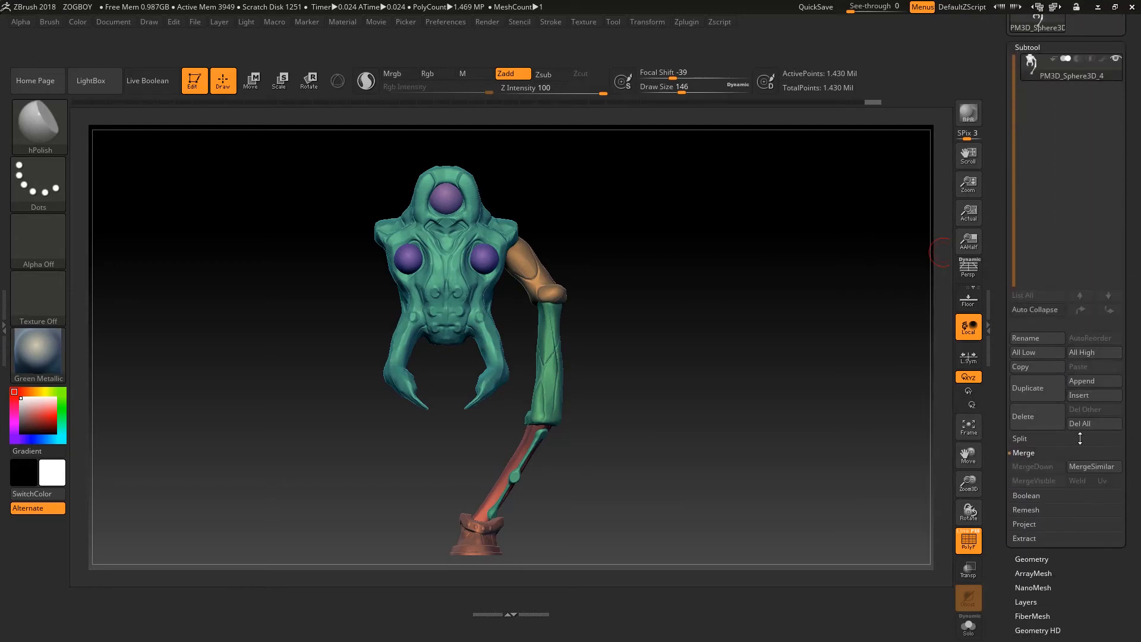
pyautogui.click(1020, 439)
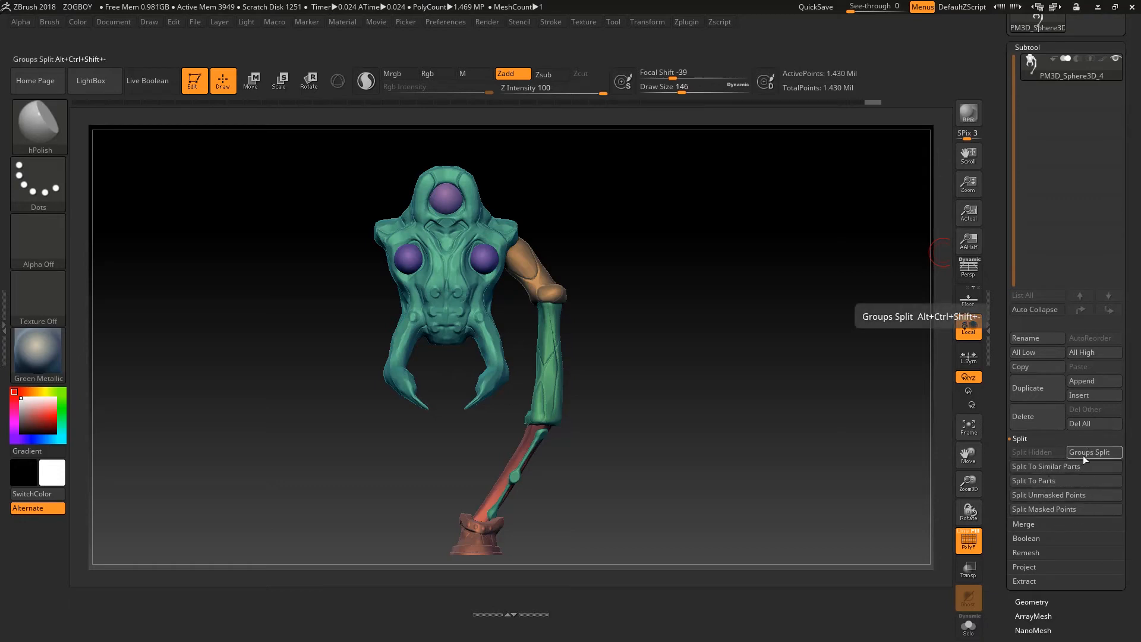
pyautogui.keyDown('ctrl'); pyautogui.moveTo(677, 446); pyautogui.dragTo(668, 424, button='right'); pyautogui.keyUp('ctrl')
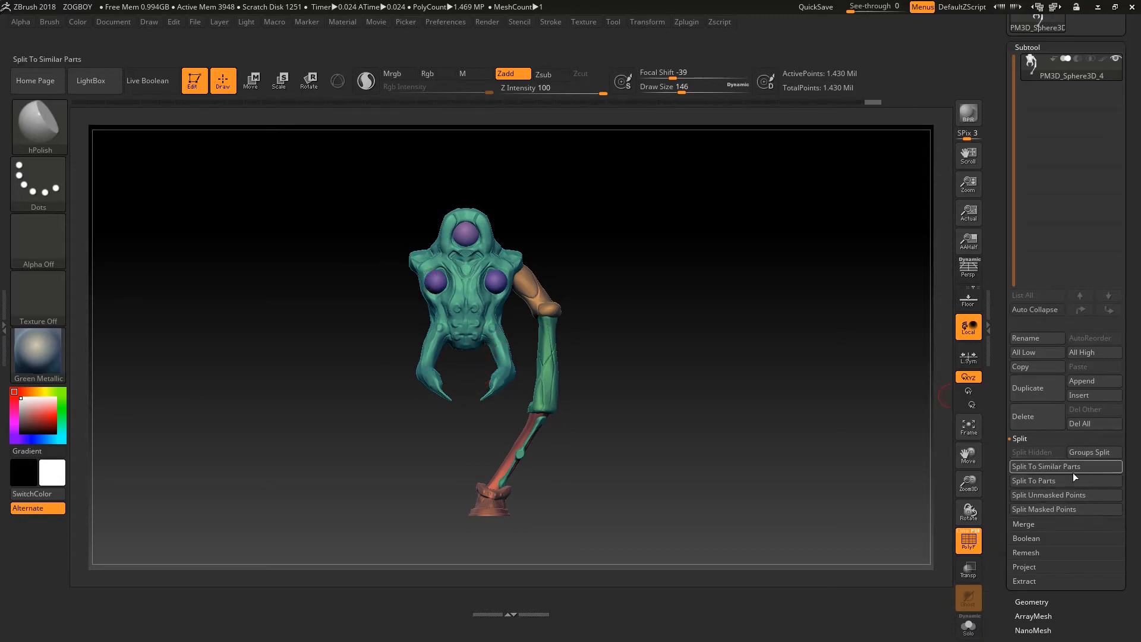
pyautogui.click(1096, 453)
pyautogui.click(928, 480)
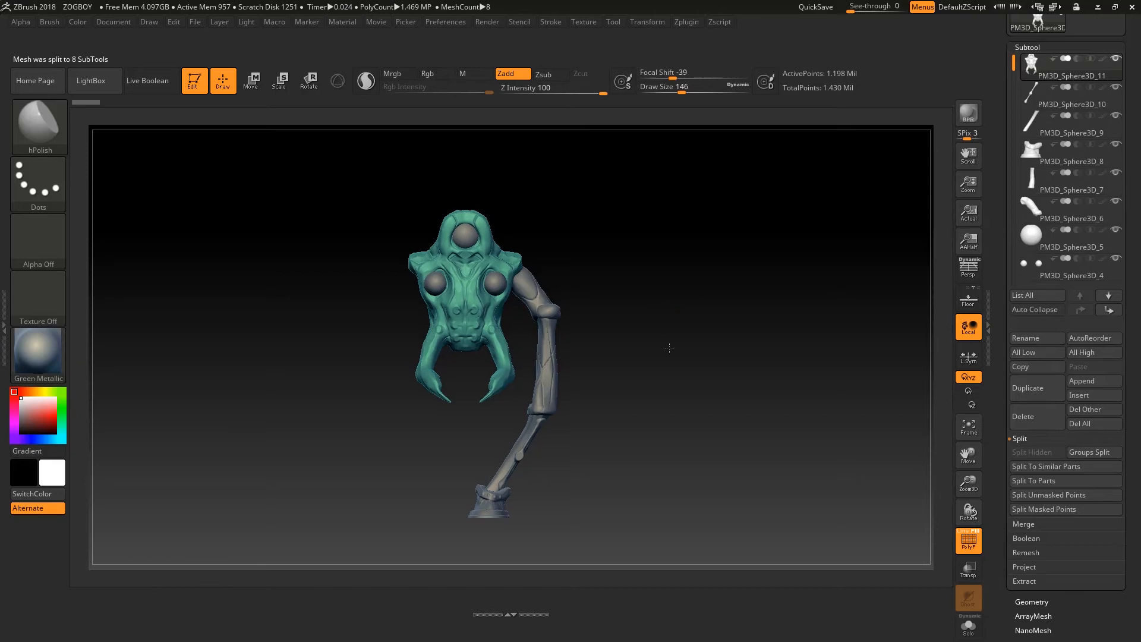
# Examine the split figure from the front and from several angles, along with its list of subtools.
pyautogui.keyDown('ctrl'); pyautogui.moveTo(669, 348); pyautogui.dragTo(675, 359, button='right'); pyautogui.keyUp('ctrl')
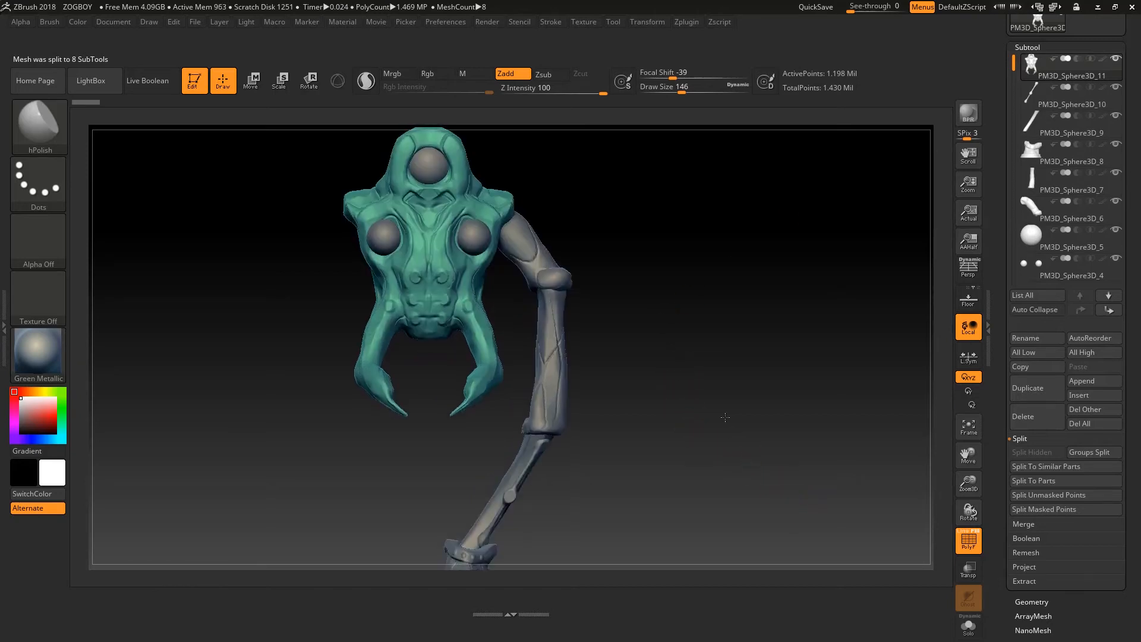
pyautogui.keyDown('ctrl'); pyautogui.moveTo(723, 415); pyautogui.dragTo(681, 466, button='right'); pyautogui.keyUp('ctrl')
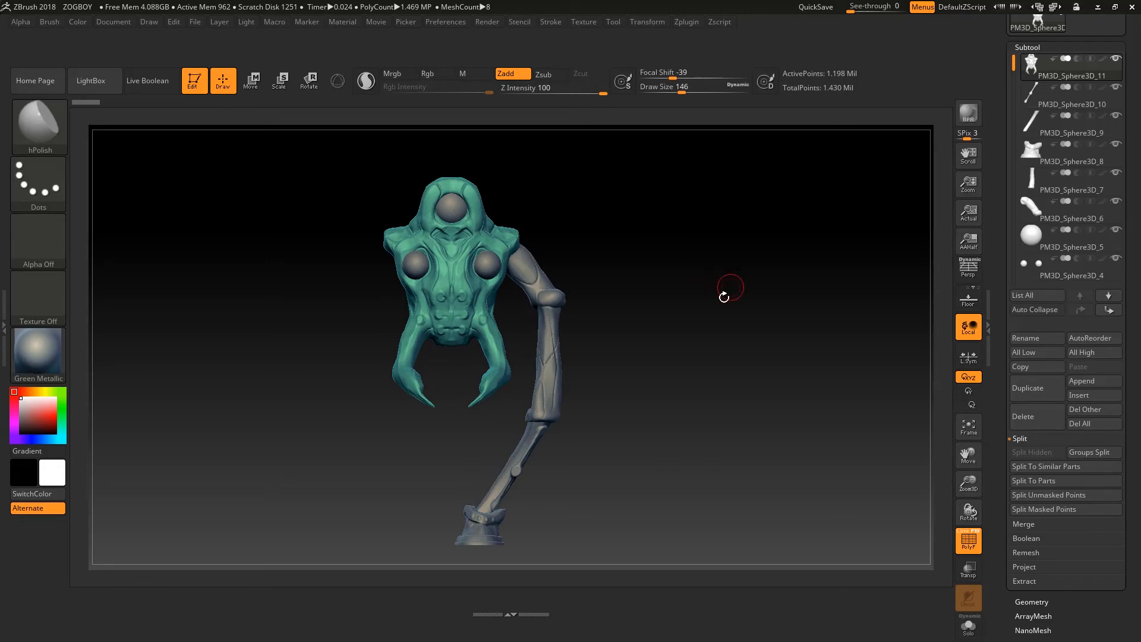
pyautogui.moveTo(636, 370); pyautogui.dragTo(628, 347)
pyautogui.moveTo(691, 387); pyautogui.dragTo(654, 395)
pyautogui.keyDown('alt'); pyautogui.moveTo(682, 527); pyautogui.dragTo(679, 353); pyautogui.keyUp('alt')
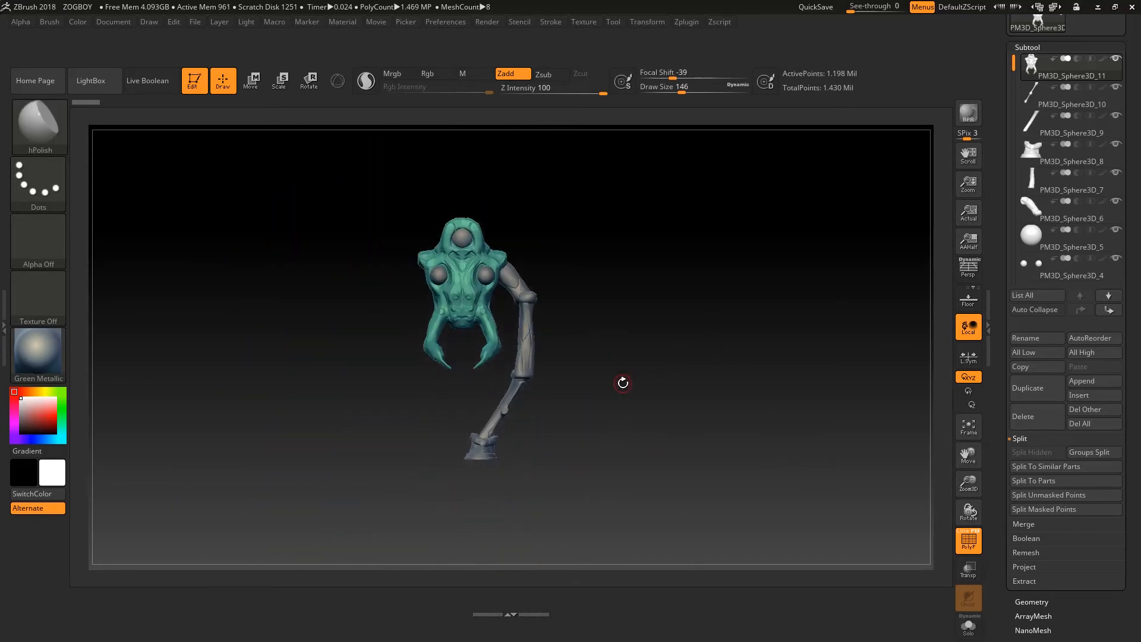
pyautogui.moveTo(621, 382); pyautogui.dragTo(431, 252)
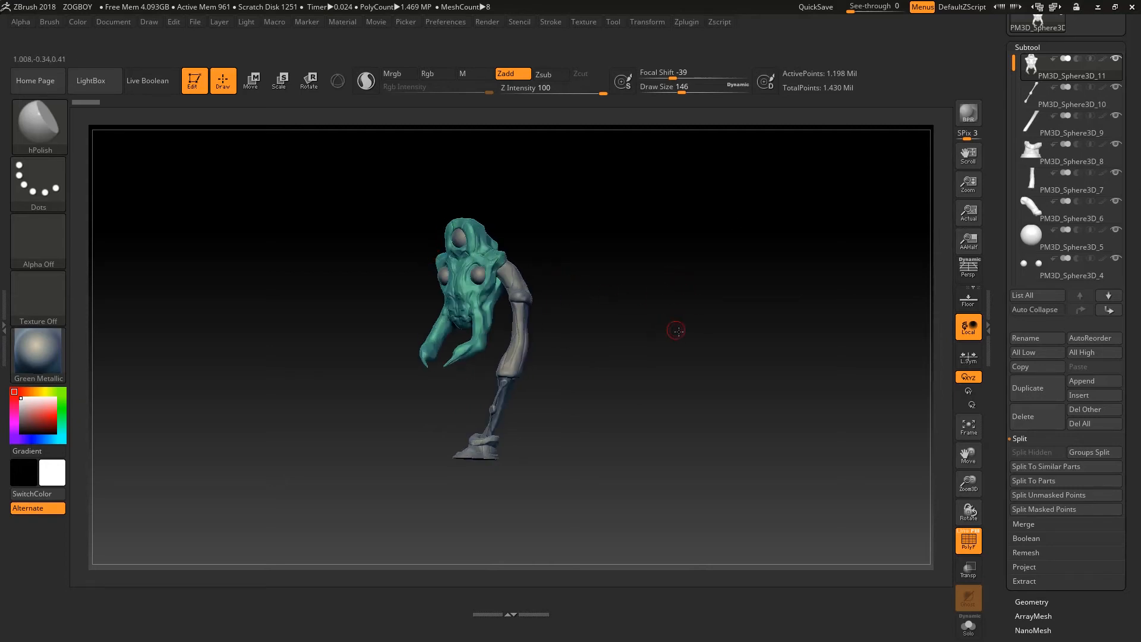
pyautogui.moveTo(676, 330); pyautogui.dragTo(934, 280)
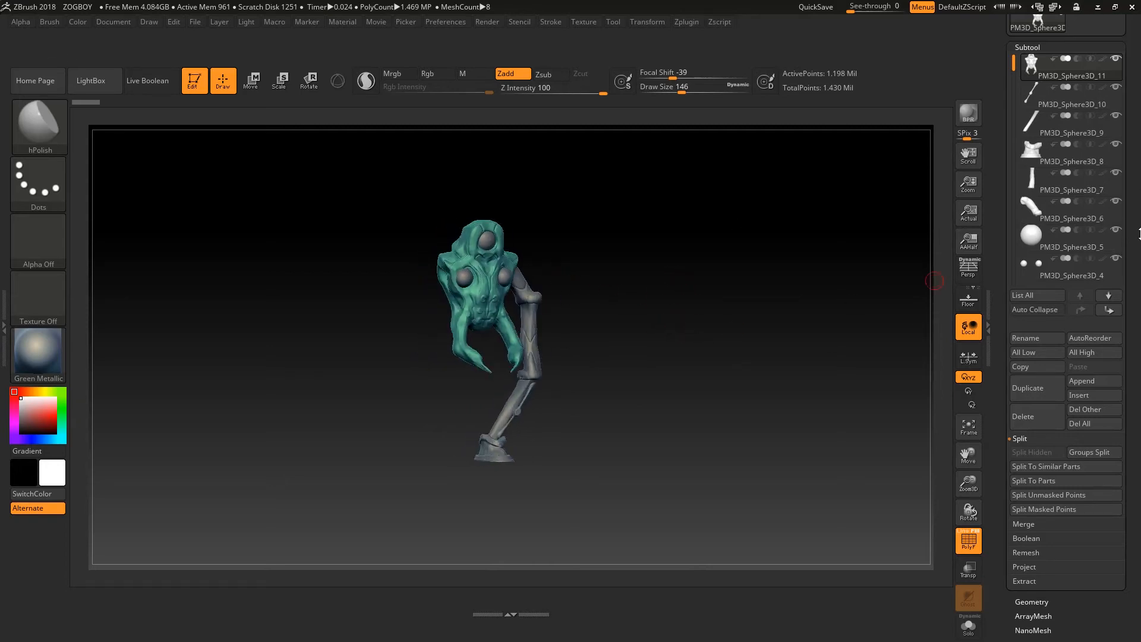
pyautogui.moveTo(1139, 234); pyautogui.dragTo(1135, 281)
pyautogui.moveTo(716, 348); pyautogui.dragTo(644, 326)
pyautogui.keyDown('alt'); pyautogui.moveTo(600, 292); pyautogui.dragTo(627, 310); pyautogui.keyUp('alt')
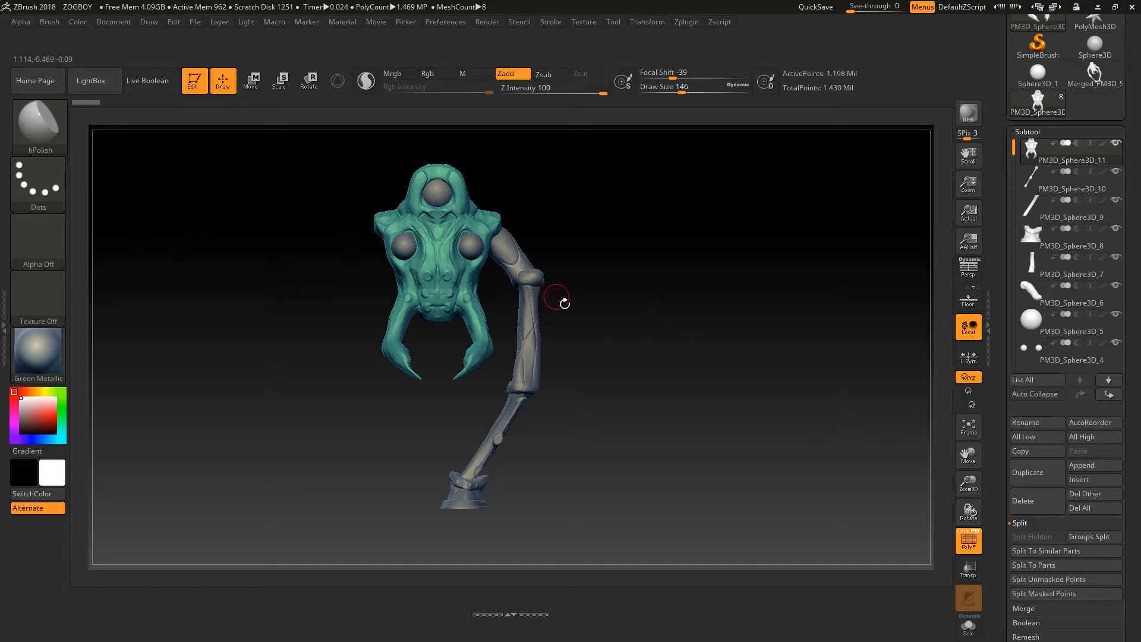
pyautogui.moveTo(600, 312); pyautogui.dragTo(641, 262)
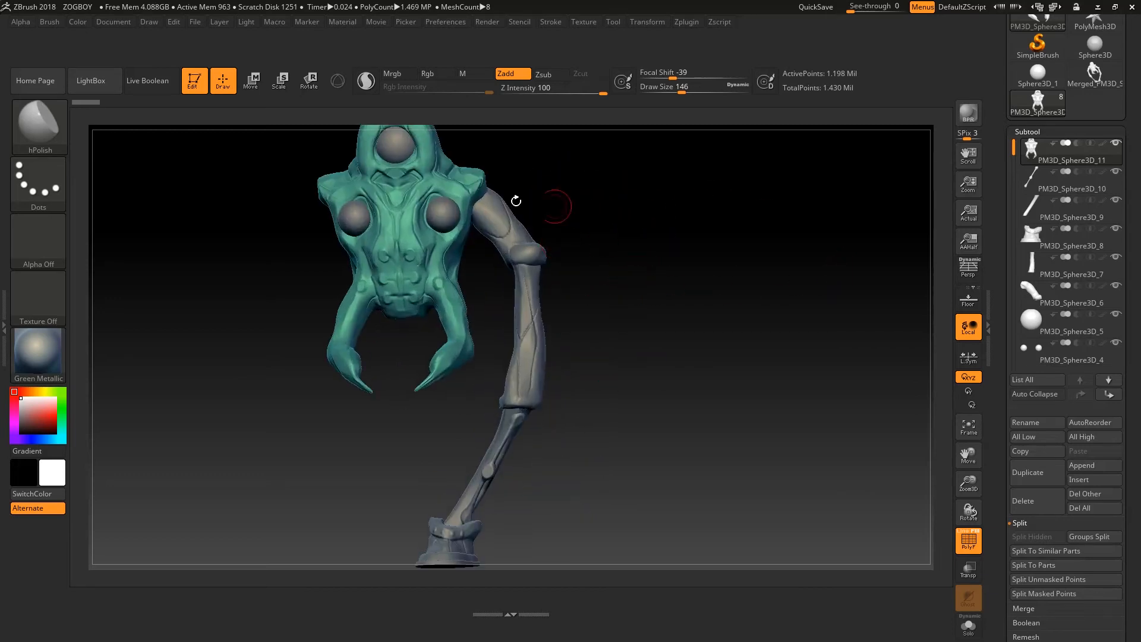
# Select several of the split parts one after another, including the upper limb, the thin jointed tube and the head sphere, to check their separation.
pyautogui.hotkey('ctrl', 'shift')
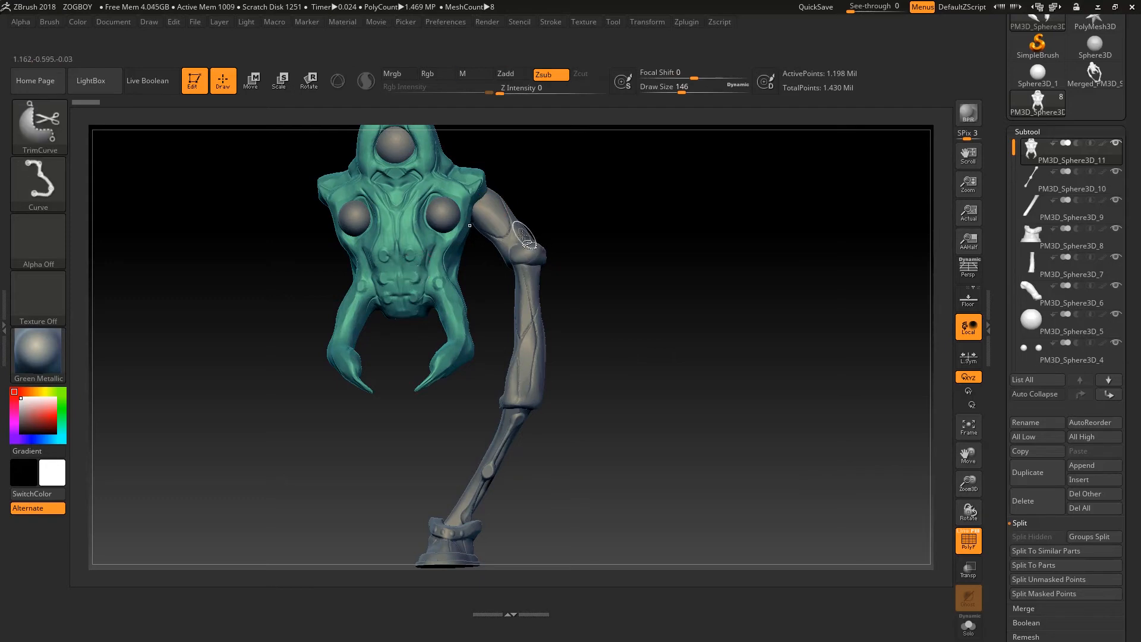
pyautogui.keyDown('alt'); pyautogui.click(533, 279); pyautogui.keyUp('alt')
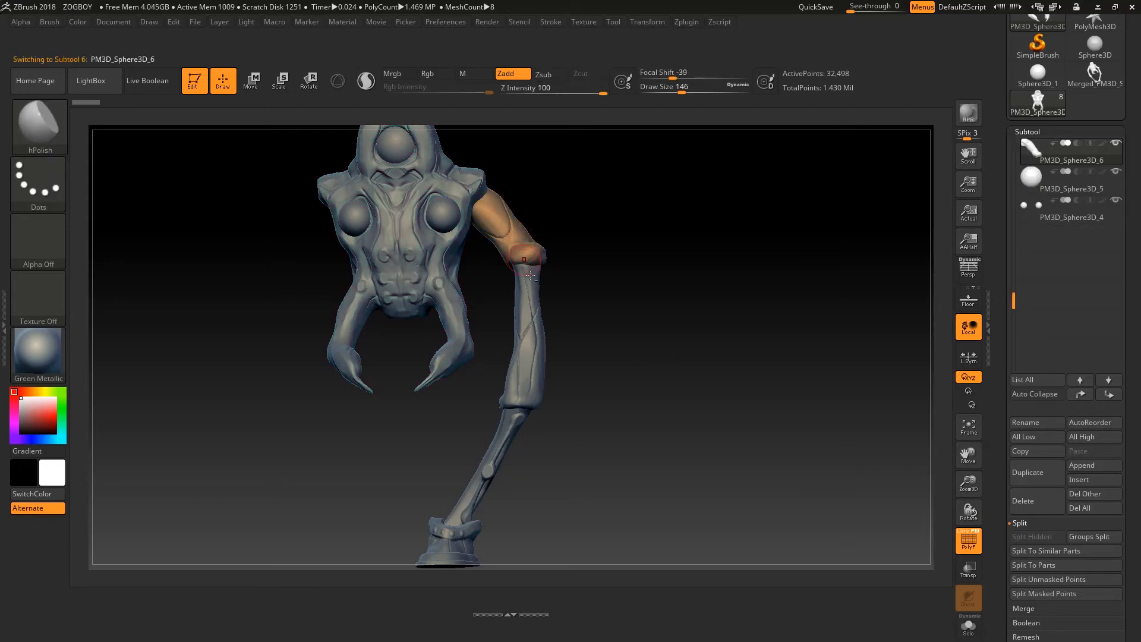
pyautogui.keyDown('alt'); pyautogui.click(505, 441); pyautogui.keyUp('alt')
pyautogui.keyDown('alt'); pyautogui.click(491, 473); pyautogui.keyUp('alt')
pyautogui.keyDown('alt'); pyautogui.moveTo(550, 479); pyautogui.dragTo(622, 338); pyautogui.keyUp('alt')
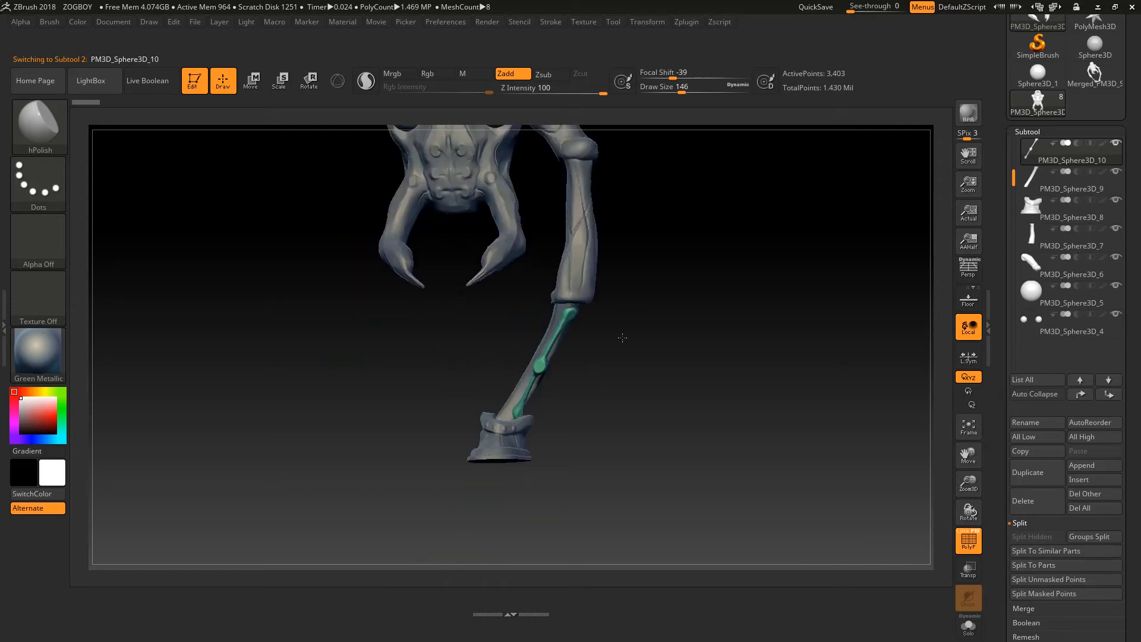
pyautogui.keyDown('alt'); pyautogui.click(529, 405); pyautogui.keyUp('alt')
pyautogui.keyDown('alt'); pyautogui.moveTo(726, 401); pyautogui.dragTo(702, 542); pyautogui.keyUp('alt')
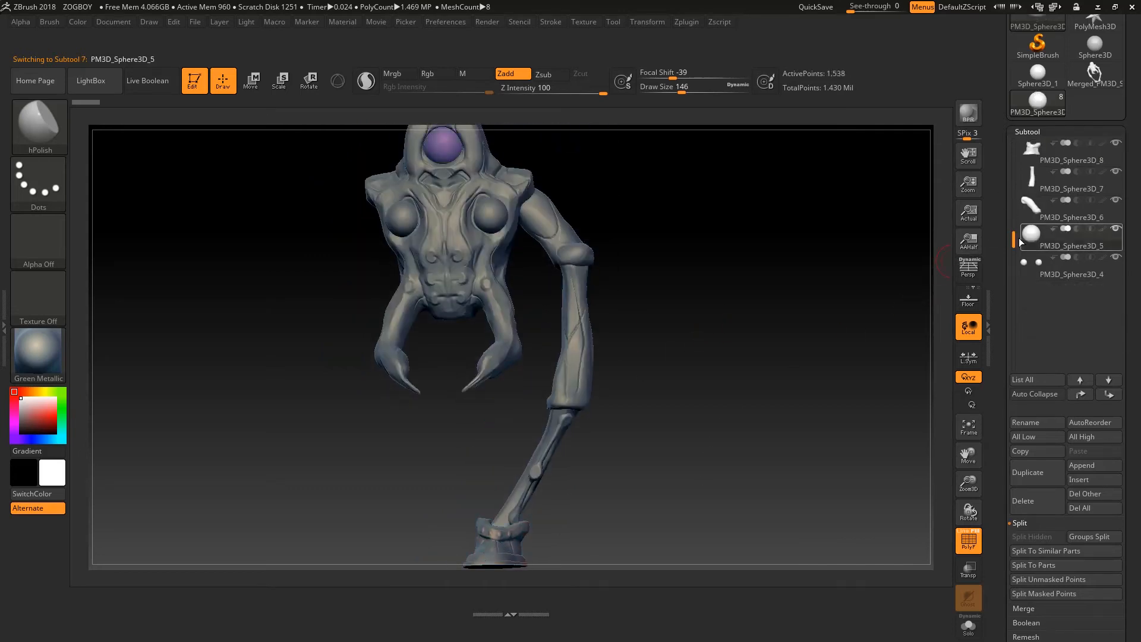
# Duplicate the upper limb subtool and mirror the copy to the figure's other side with the Mirror deformation.
pyautogui.keyDown('alt'); pyautogui.click(549, 232); pyautogui.keyUp('alt')
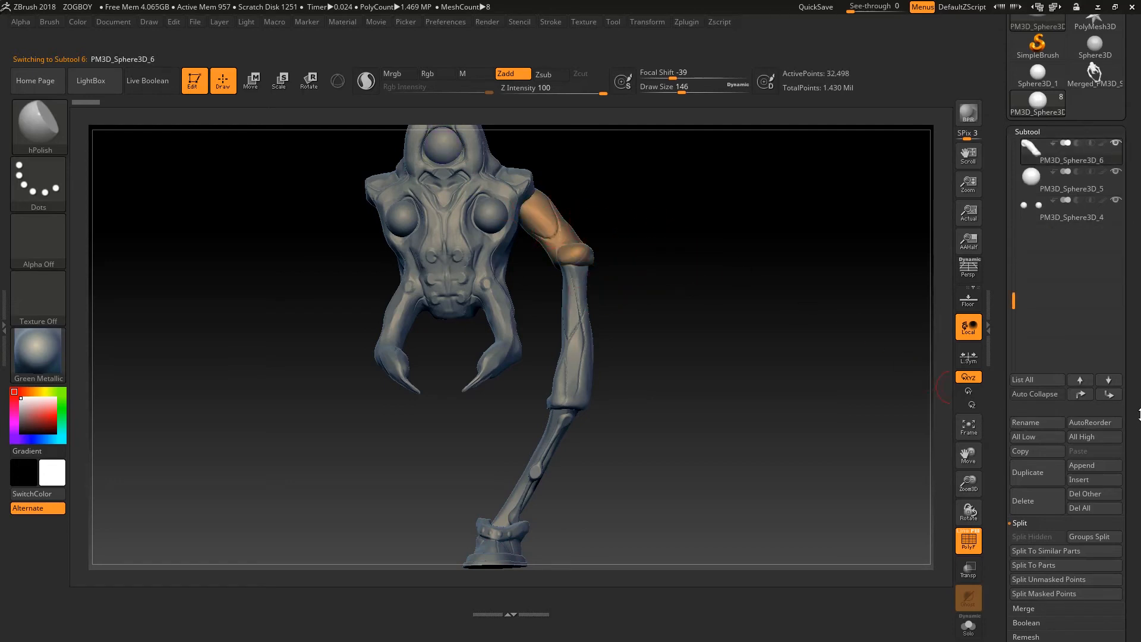
pyautogui.moveTo(1138, 414); pyautogui.dragTo(1116, 336)
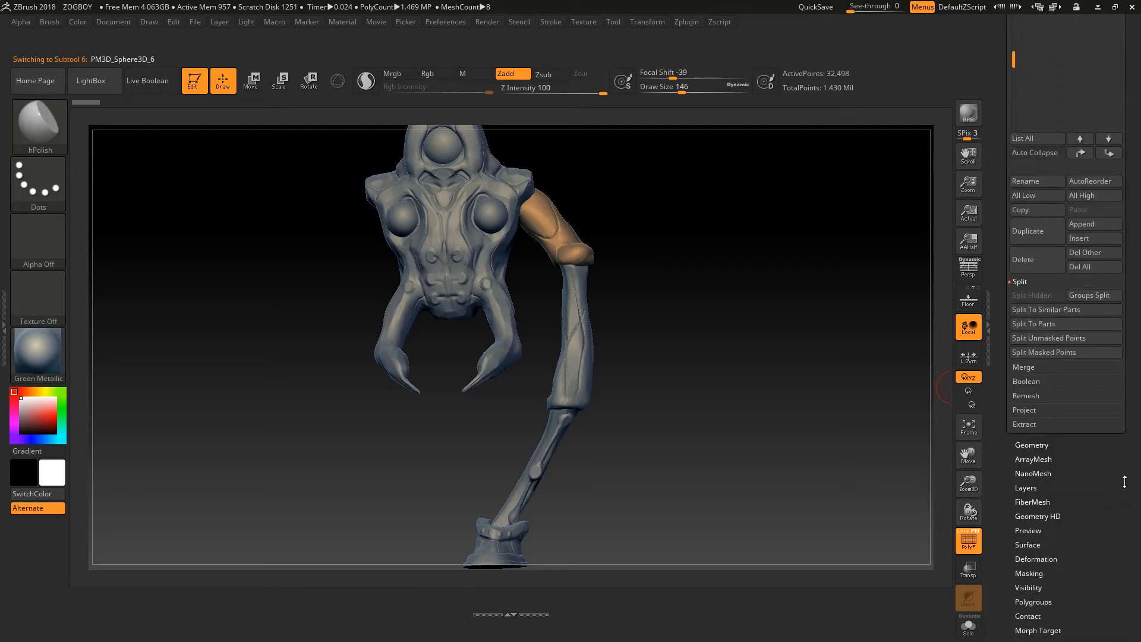
pyautogui.moveTo(1124, 481); pyautogui.dragTo(1128, 576)
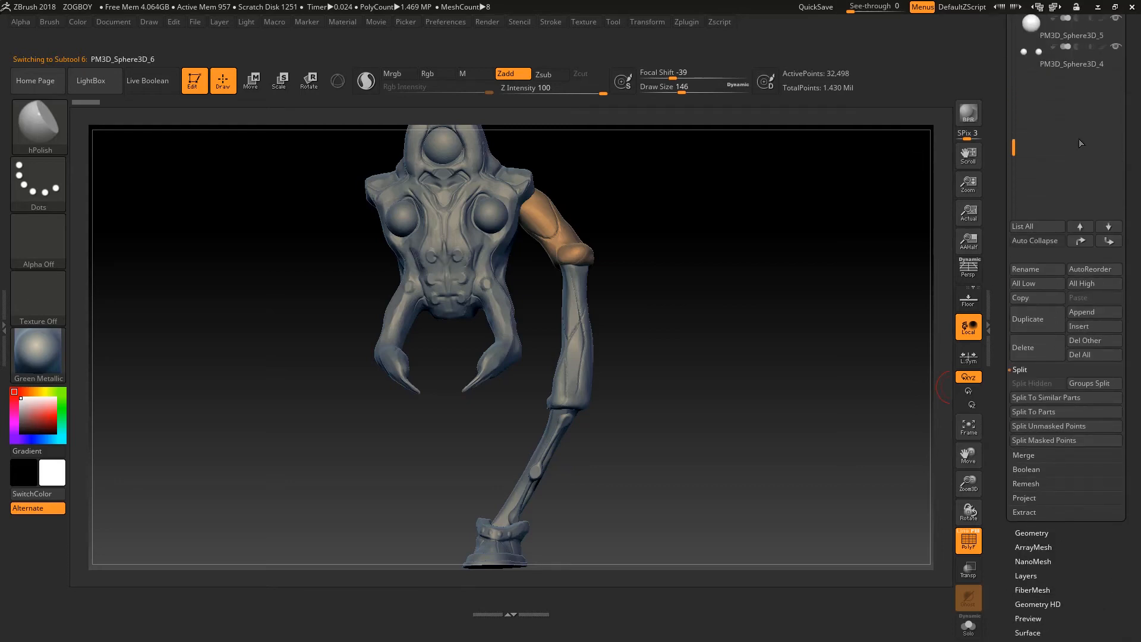
pyautogui.click(1042, 323)
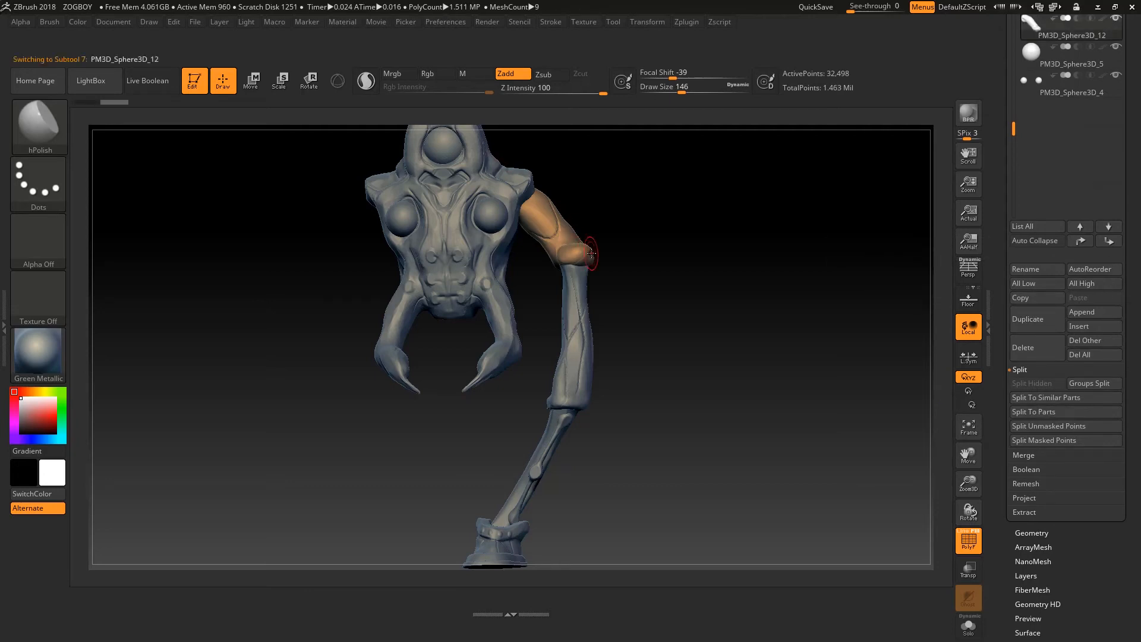
pyautogui.scroll(-5, 1059, 269)
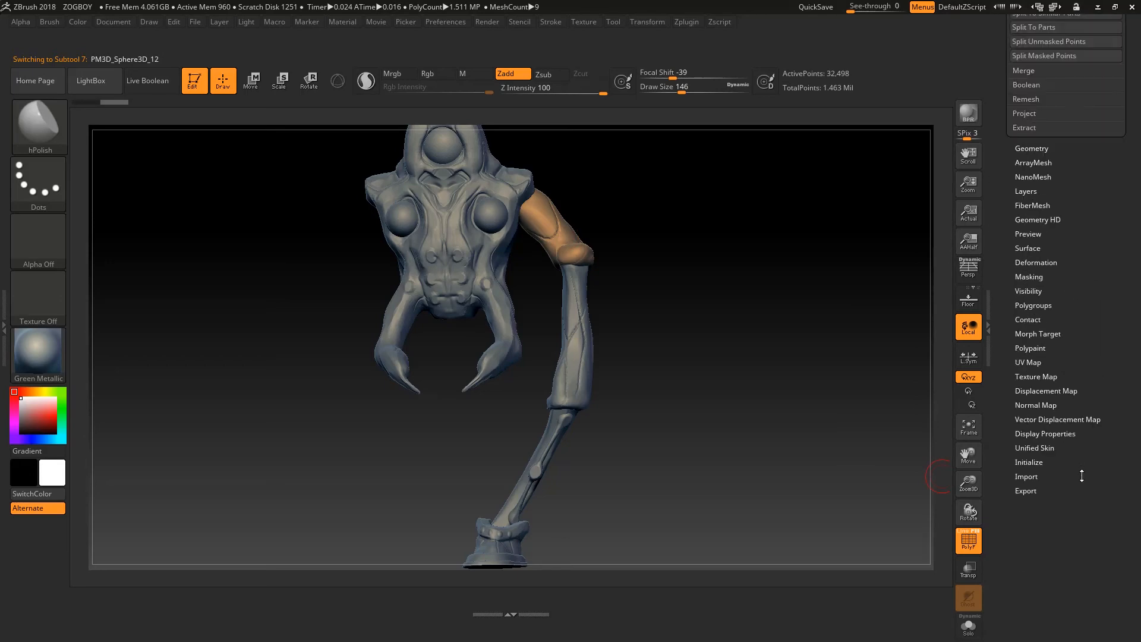
pyautogui.click(1050, 299)
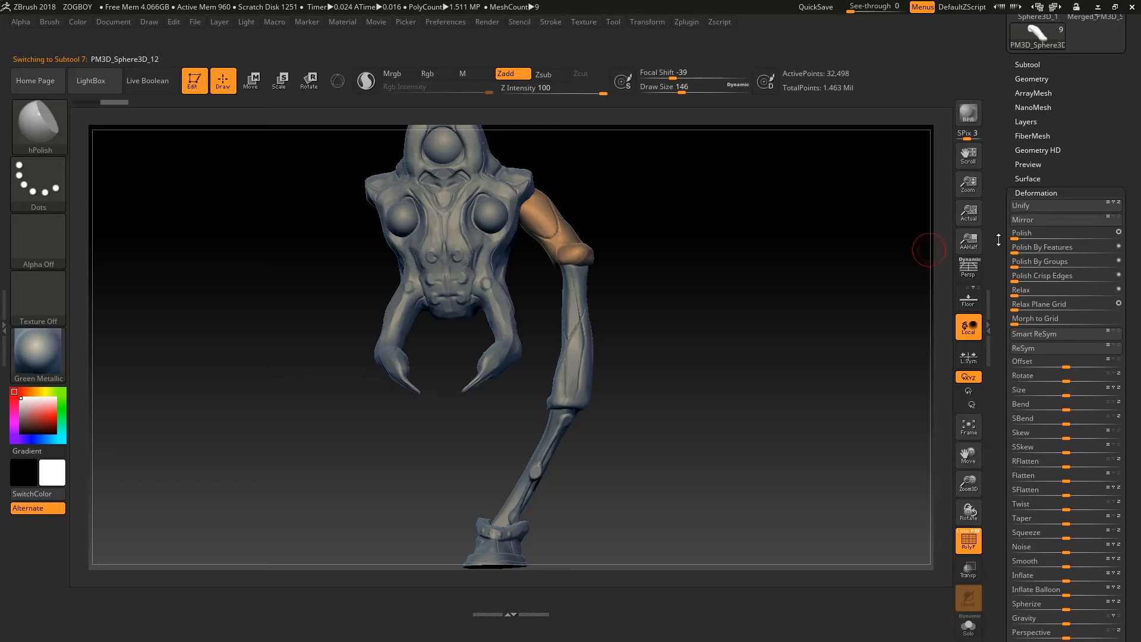
pyautogui.click(1033, 219)
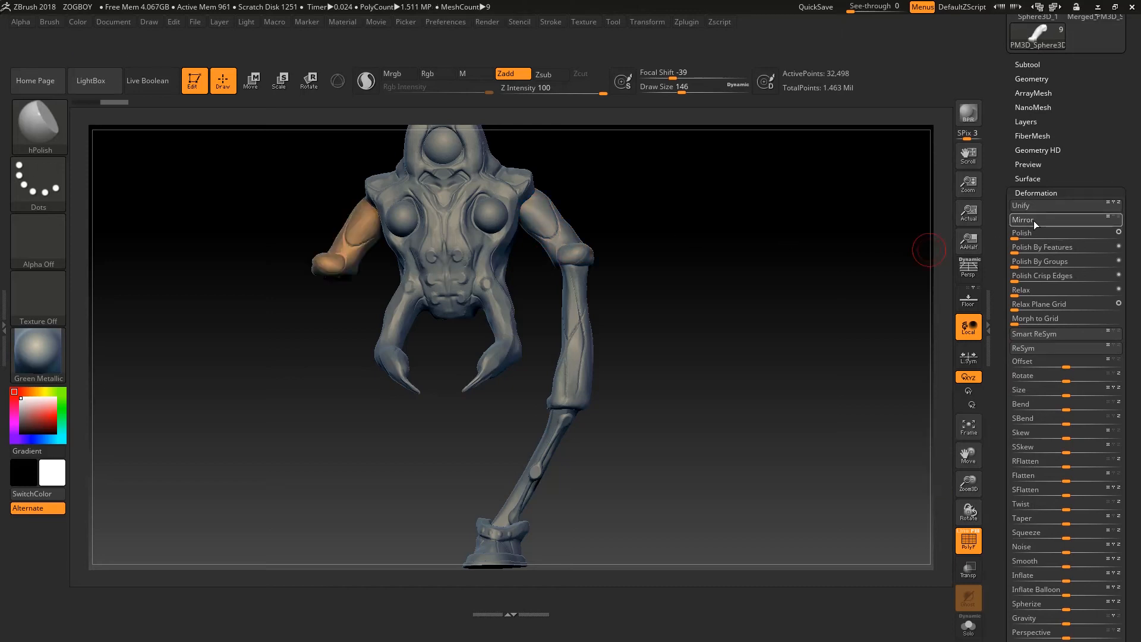
# Duplicate the long middle limb segment and mirror the copy to hang below the opposite upper limb.
pyautogui.keyDown('alt'); pyautogui.click(578, 352); pyautogui.keyUp('alt')
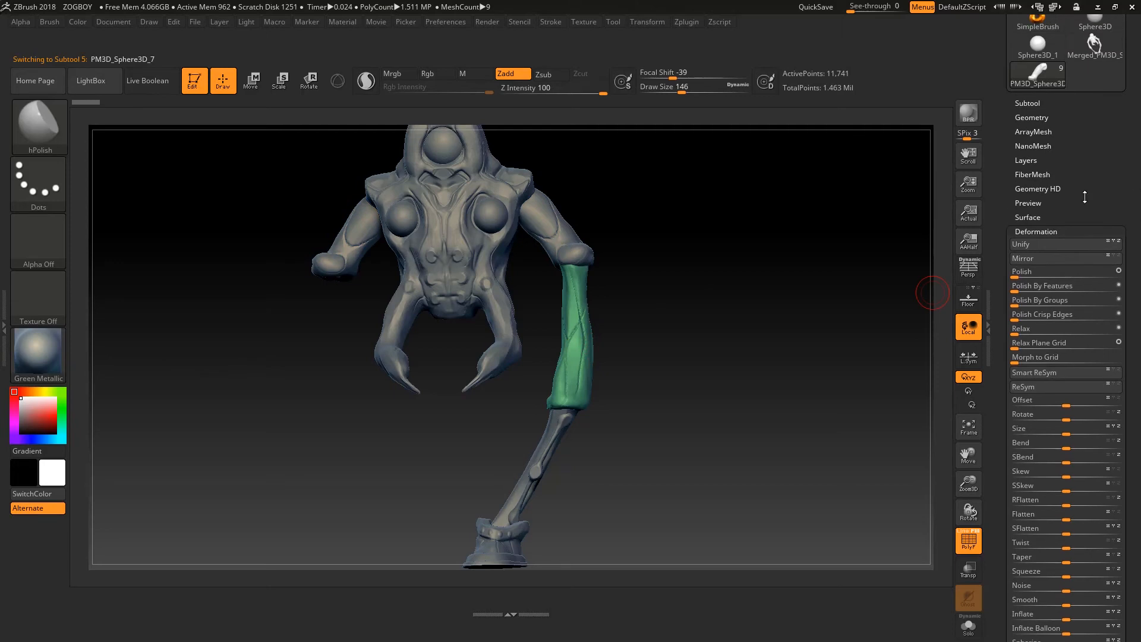
pyautogui.hotkey('ctrl', 'shift', 'd')
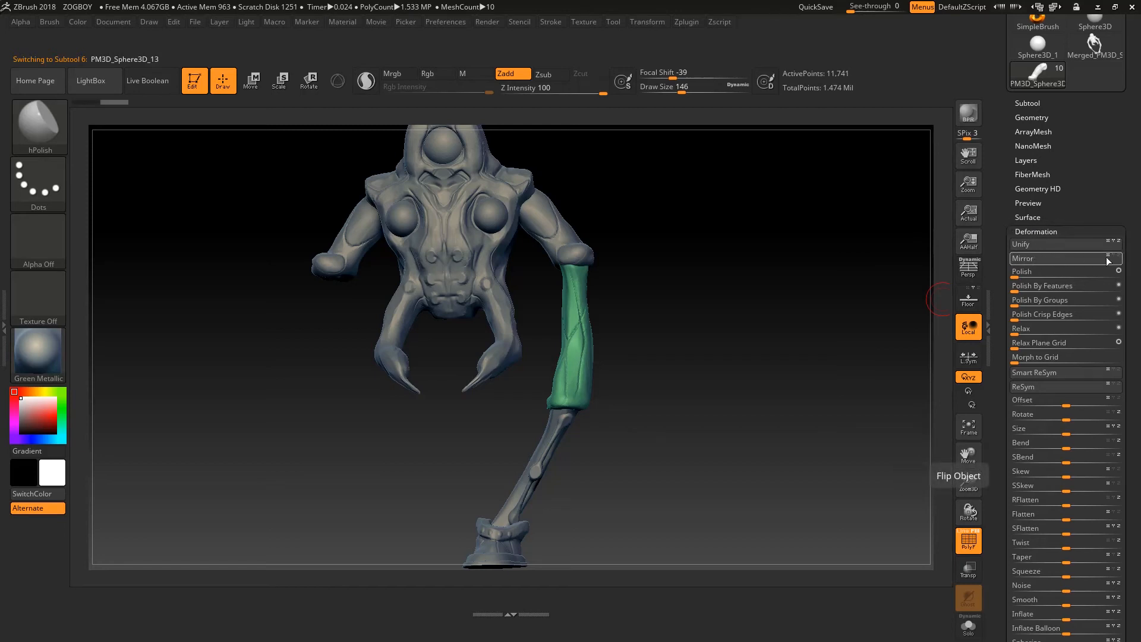
pyautogui.click(1077, 259)
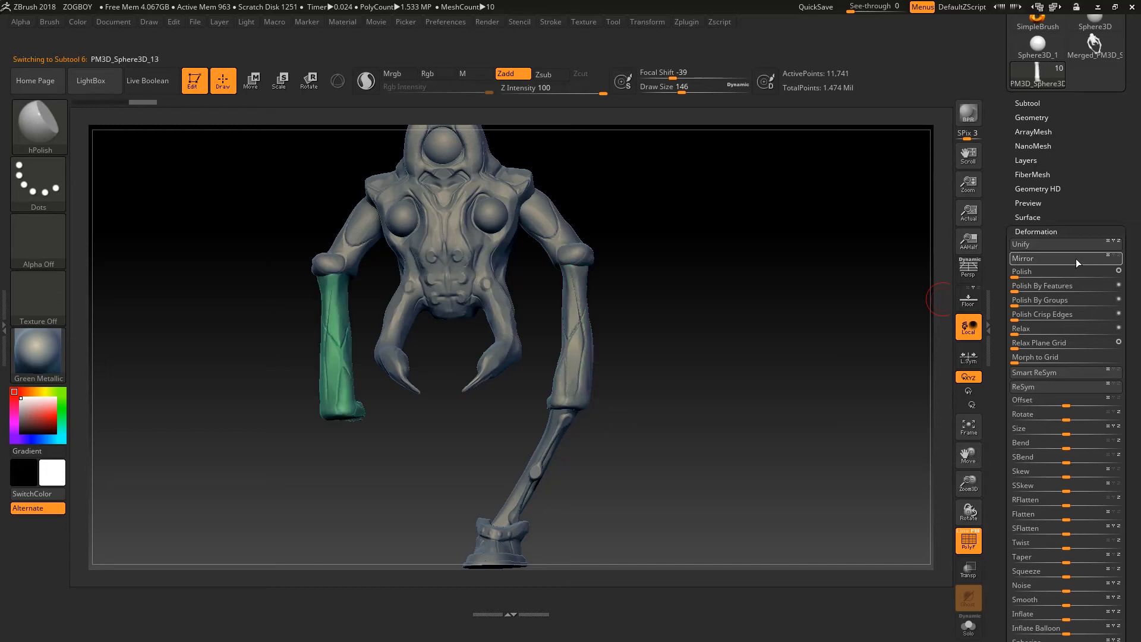
# Duplicate the slim lower limb shaft and mirror the copy below the opposite middle segment.
pyautogui.keyDown('alt'); pyautogui.click(541, 445); pyautogui.keyUp('alt')
pyautogui.moveTo(749, 454)
pyautogui.mouseDown()
pyautogui.moveTo(748, 351)
pyautogui.moveTo(665, 309)
pyautogui.mouseUp()
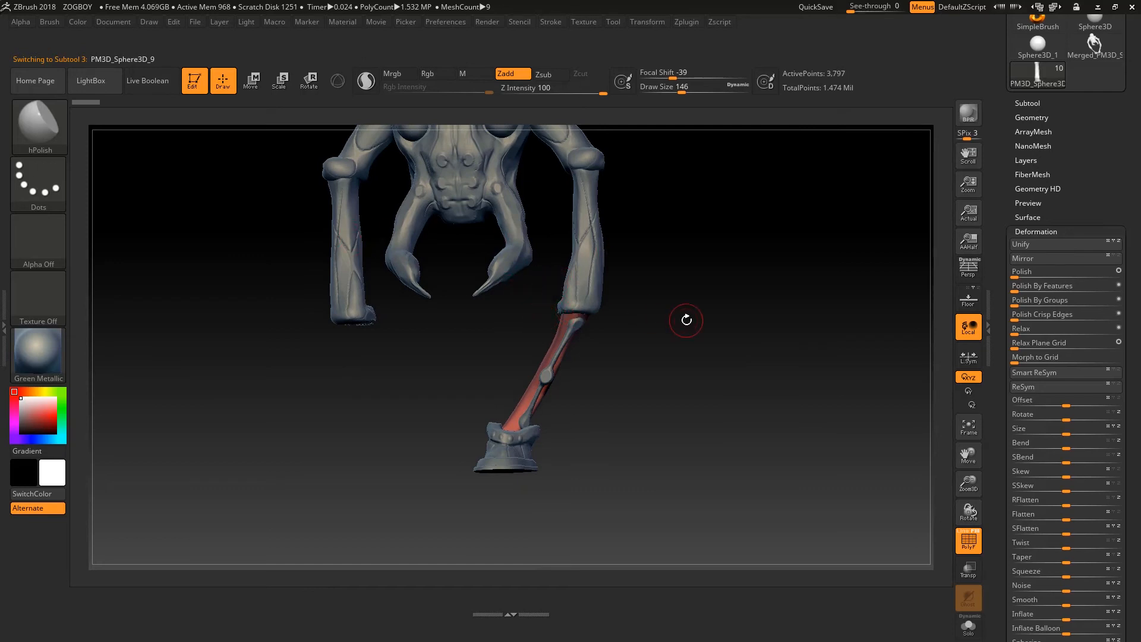
pyautogui.moveTo(814, 342)
pyautogui.mouseDown()
pyautogui.moveTo(782, 343)
pyautogui.moveTo(772, 331)
pyautogui.moveTo(708, 390)
pyautogui.moveTo(747, 442)
pyautogui.mouseUp()
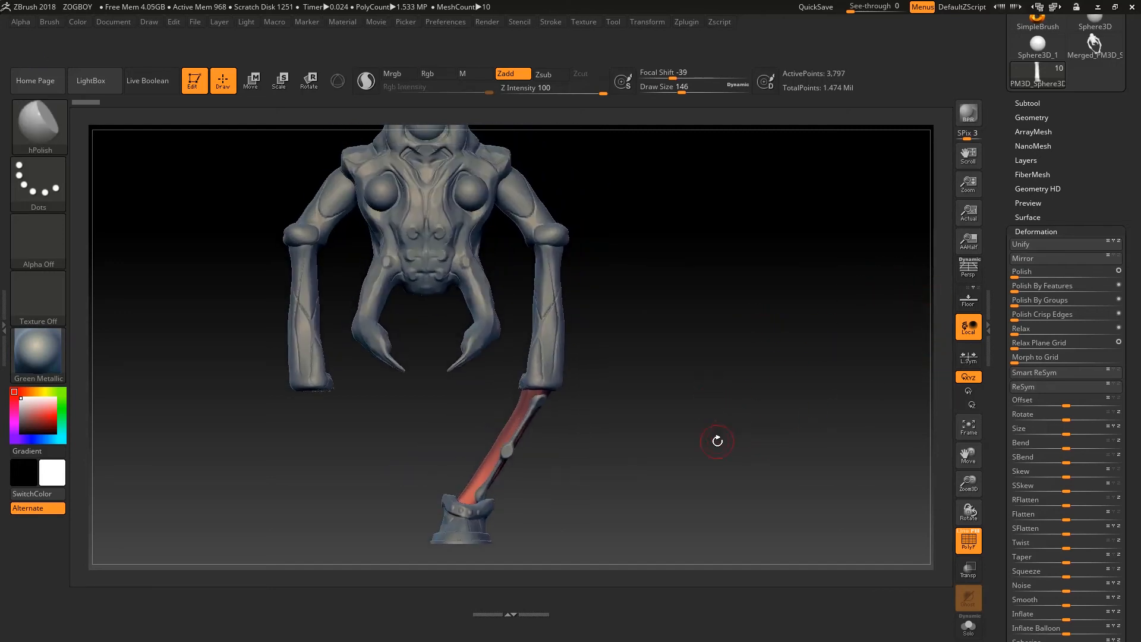
pyautogui.moveTo(724, 409); pyautogui.dragTo(726, 374)
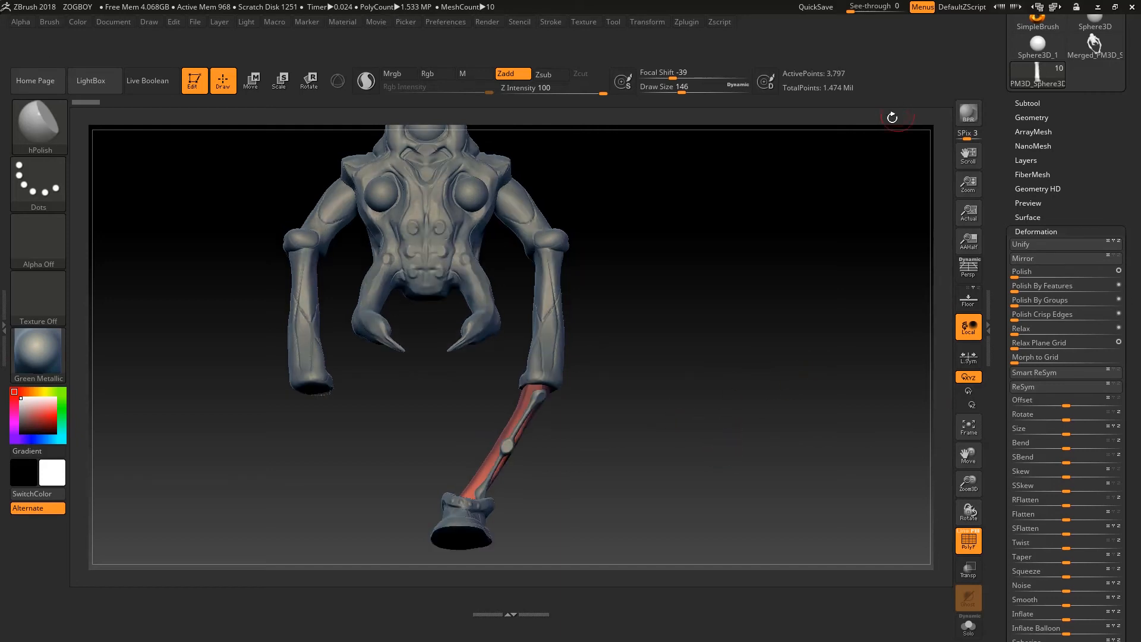
pyautogui.hotkey('ctrl', 'shift', 'd')
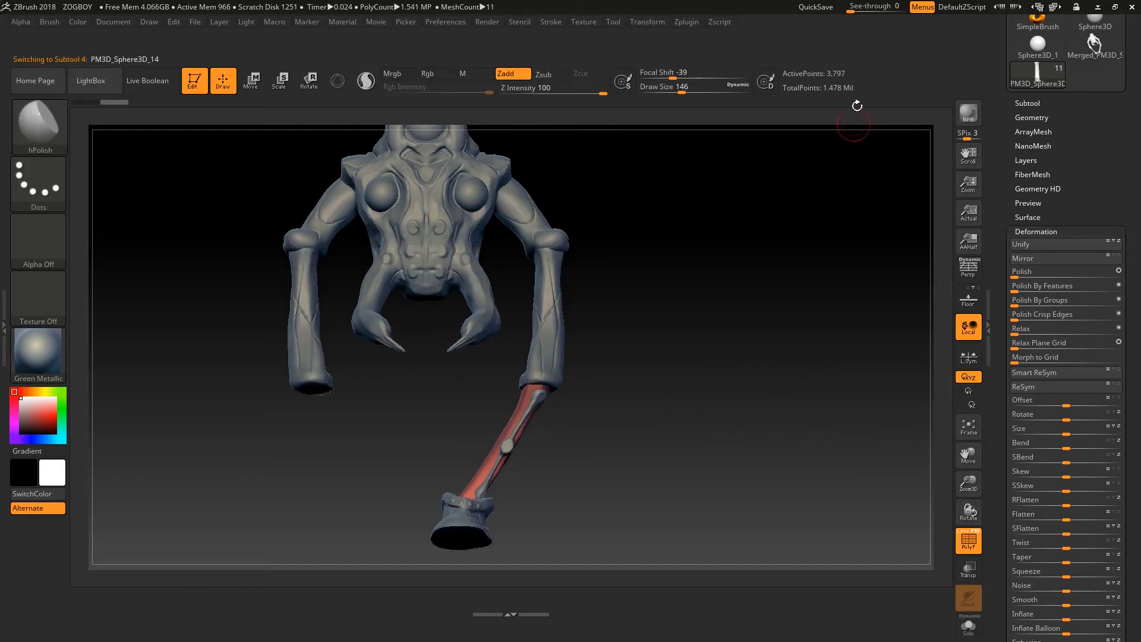
pyautogui.click(1039, 258)
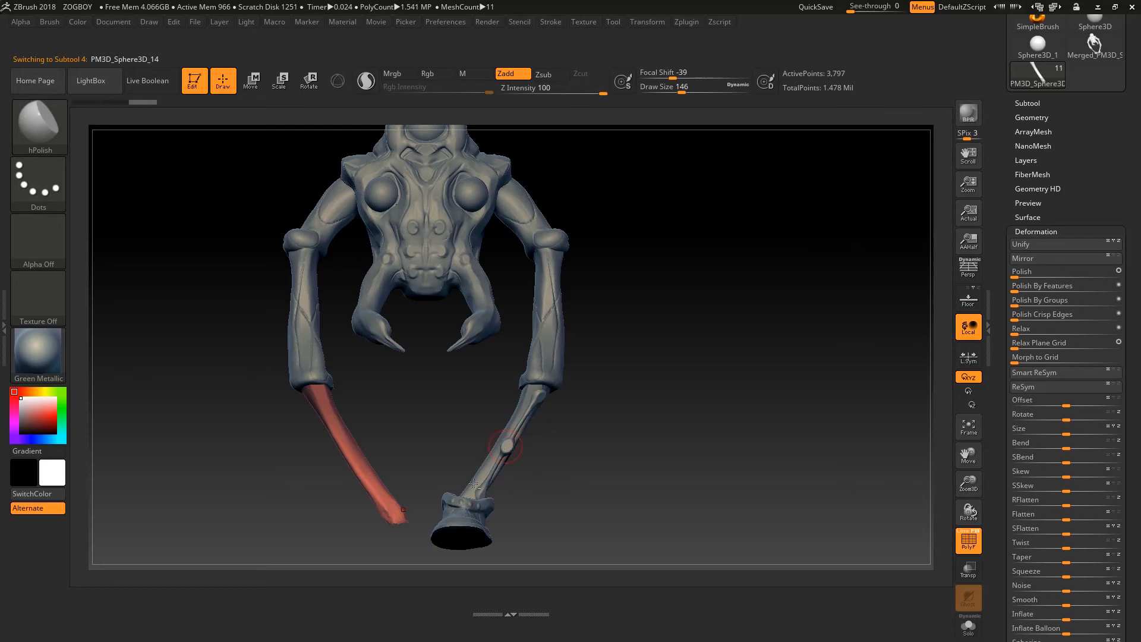
# Duplicate the flared foot piece and mirror the copy to the end of the opposite limb.
pyautogui.keyDown('alt'); pyautogui.click(461, 516); pyautogui.keyUp('alt')
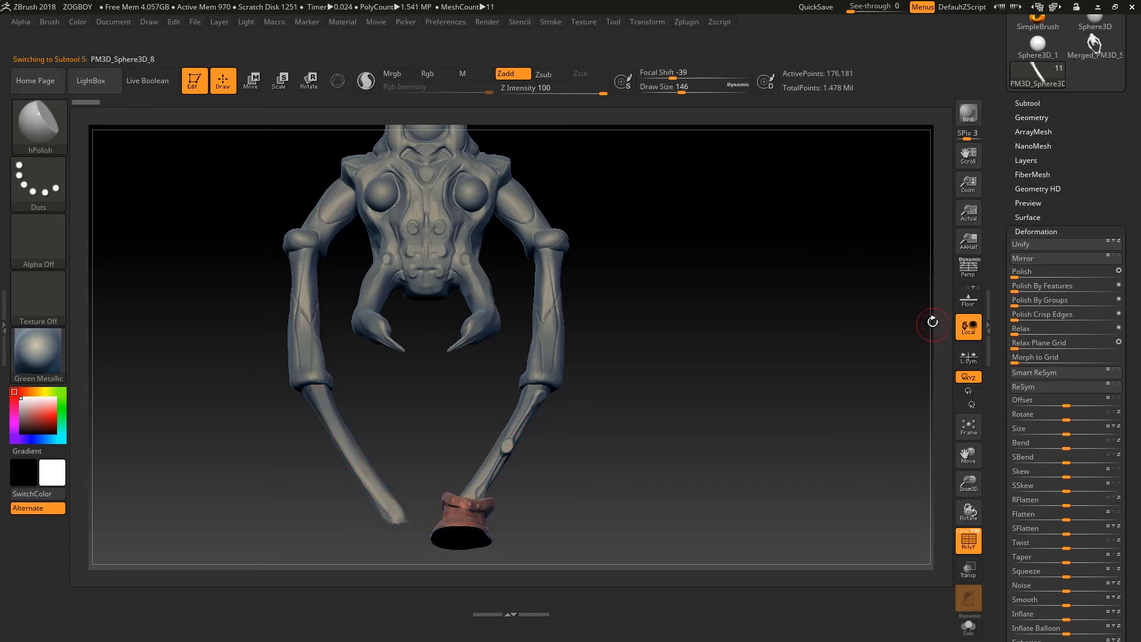
pyautogui.hotkey('ctrl', 'shift')
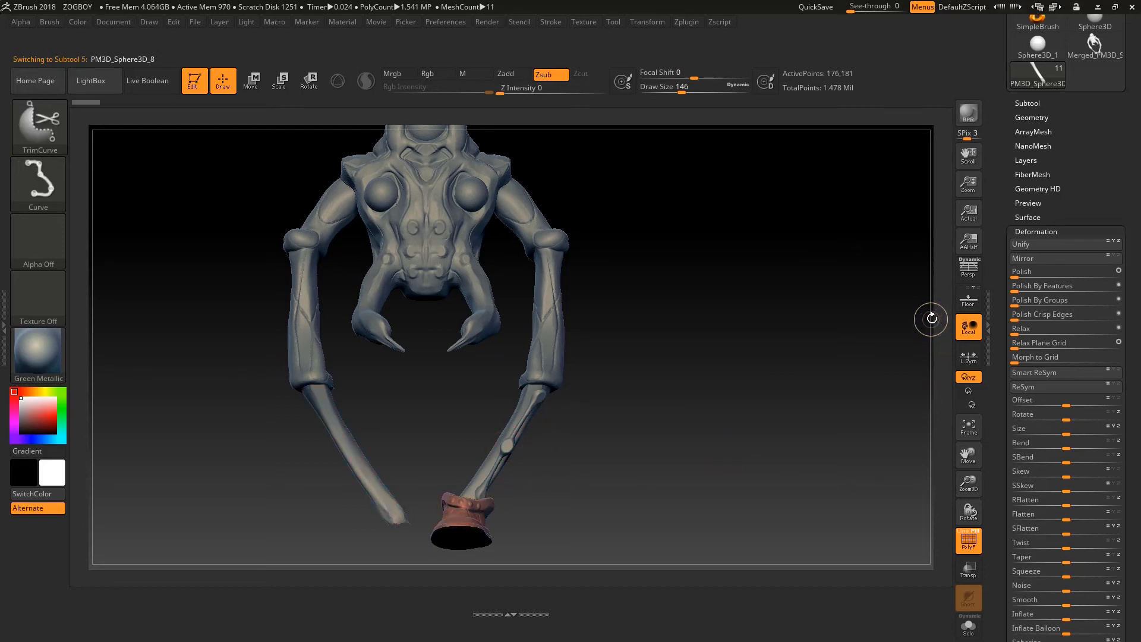
pyautogui.hotkey('ctrl', 'shift', 'd')
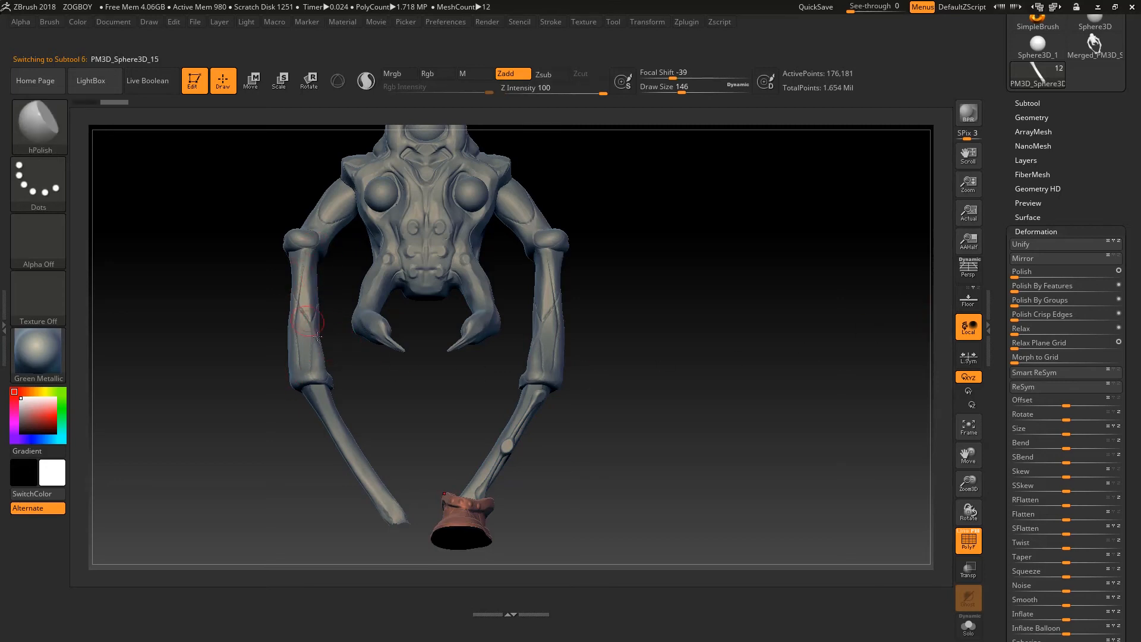
pyautogui.click(1042, 260)
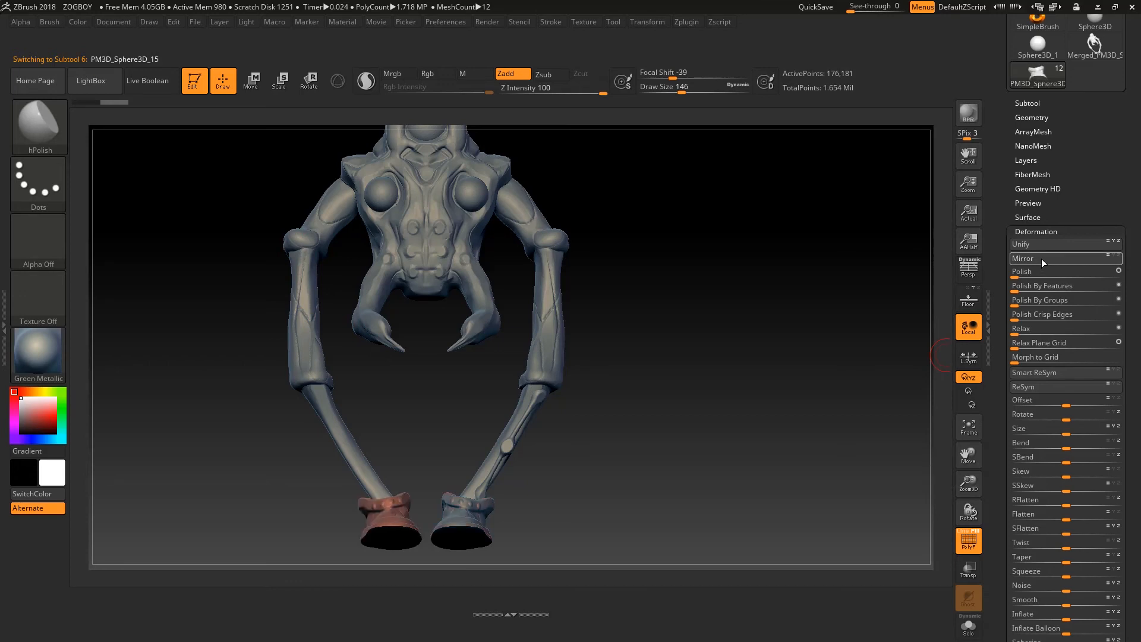
# Duplicate the thin rod piece with the round knob on the lower limb and mirror the copy onto the opposite lower limb.
pyautogui.keyDown('alt'); pyautogui.click(509, 447); pyautogui.keyUp('alt')
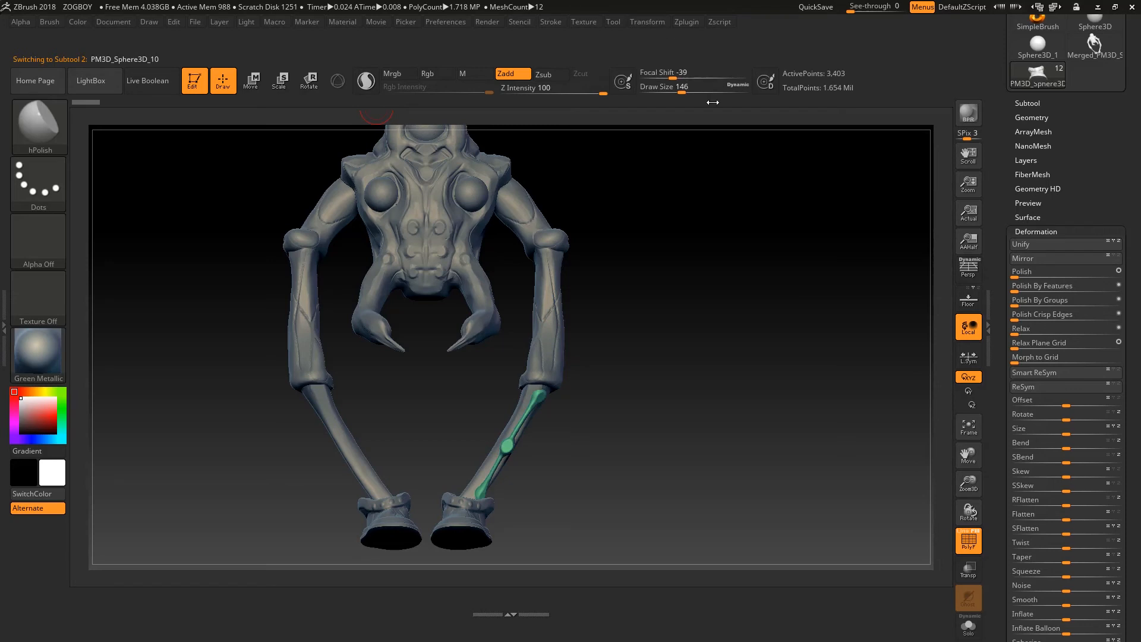
pyautogui.hotkey('ctrl', 'shift', 'd')
pyautogui.click(1032, 261)
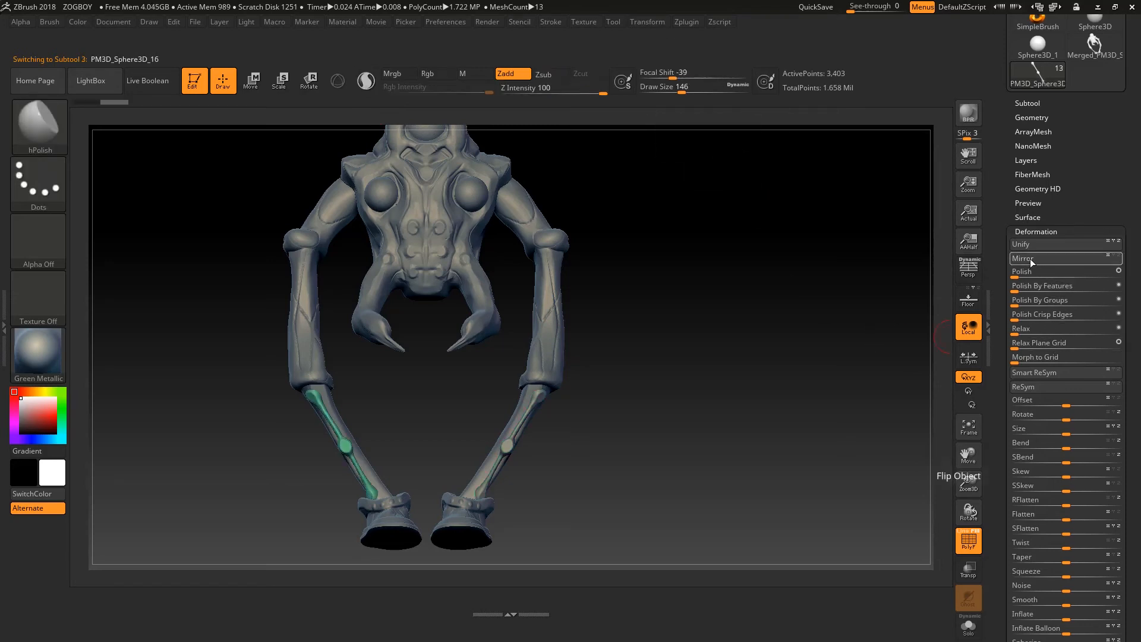
pyautogui.press('shift')
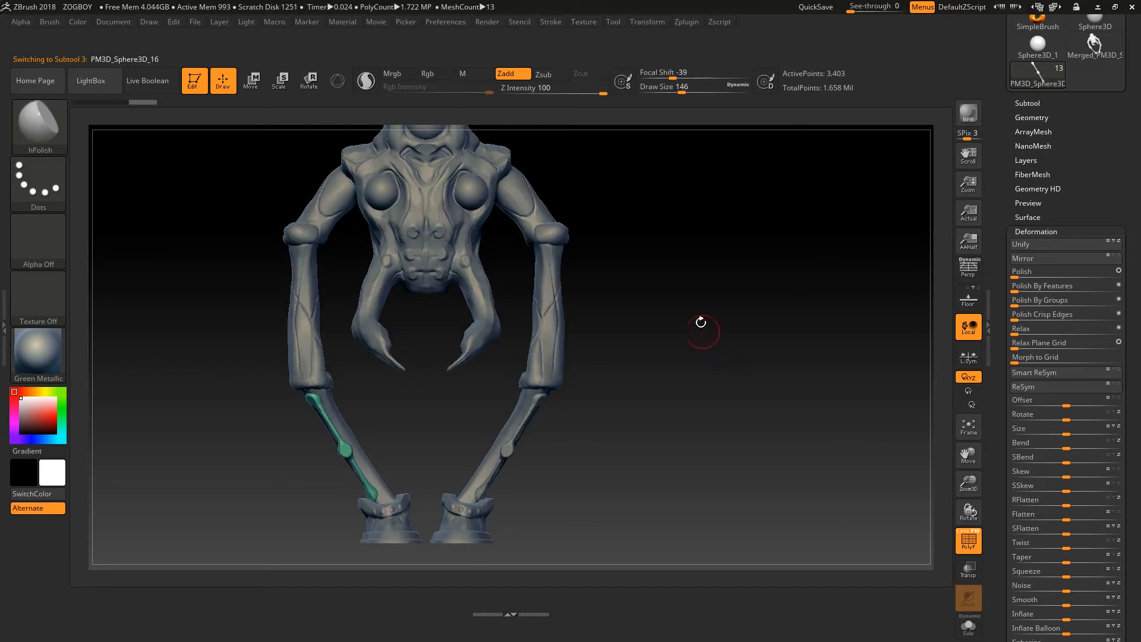
# Make the head and torso subtool active and set the MaskPen stroke to Dots for freehand masking.
pyautogui.keyDown('alt'); pyautogui.moveTo(668, 371); pyautogui.dragTo(684, 467); pyautogui.keyUp('alt')
pyautogui.keyDown('alt'); pyautogui.click(431, 287); pyautogui.keyUp('alt')
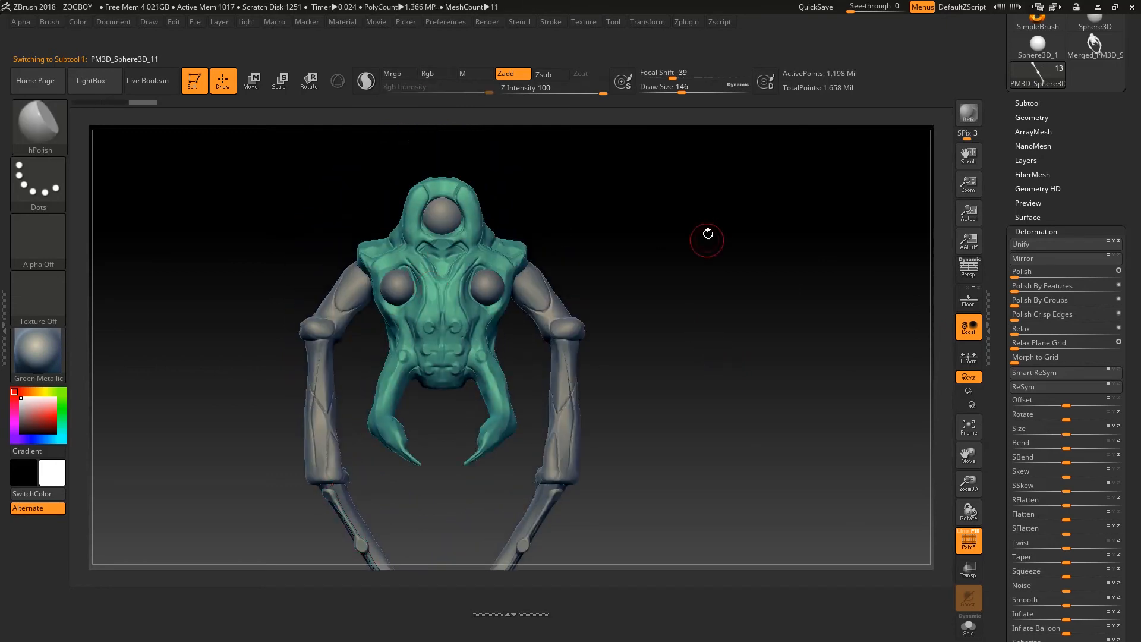
pyautogui.keyDown('alt'); pyautogui.moveTo(707, 240); pyautogui.dragTo(705, 362); pyautogui.keyUp('alt')
pyautogui.keyDown('alt'); pyautogui.moveTo(652, 320); pyautogui.dragTo(827, 172); pyautogui.keyUp('alt')
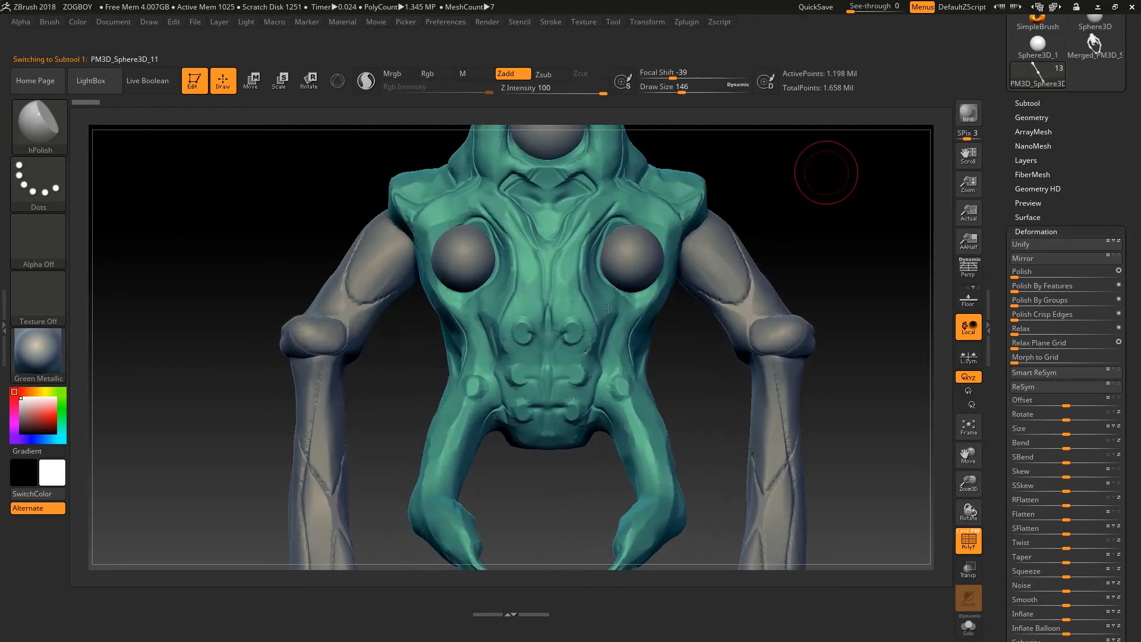
pyautogui.keyDown('alt'); pyautogui.moveTo(608, 308); pyautogui.dragTo(558, 462, button='right'); pyautogui.keyUp('alt')
pyautogui.moveTo(659, 218); pyautogui.dragTo(731, 241)
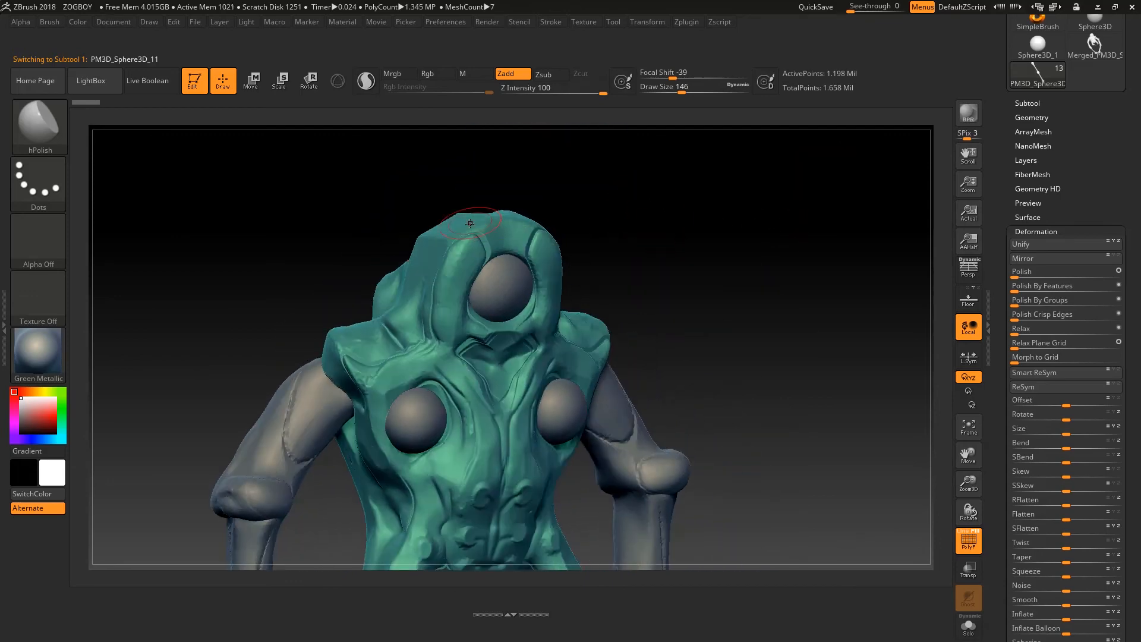
pyautogui.moveTo(247, 214)
pyautogui.mouseDown()
pyautogui.moveTo(209, 201)
pyautogui.moveTo(241, 210)
pyautogui.mouseUp()
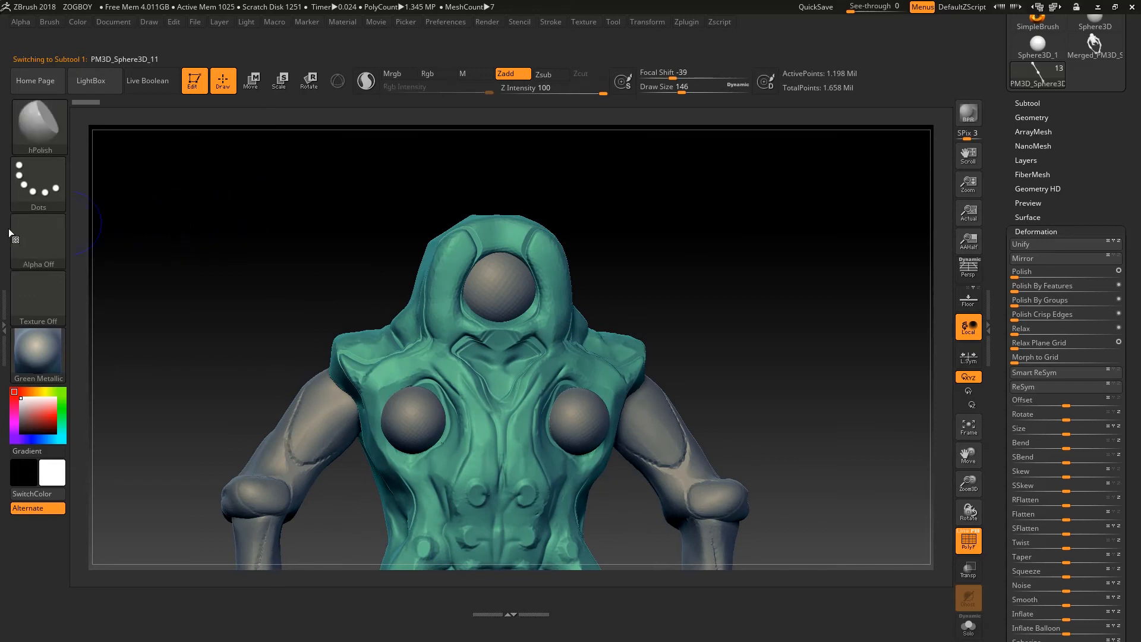
pyautogui.keyDown('ctrl'); pyautogui.click(40, 184); pyautogui.keyUp('ctrl')
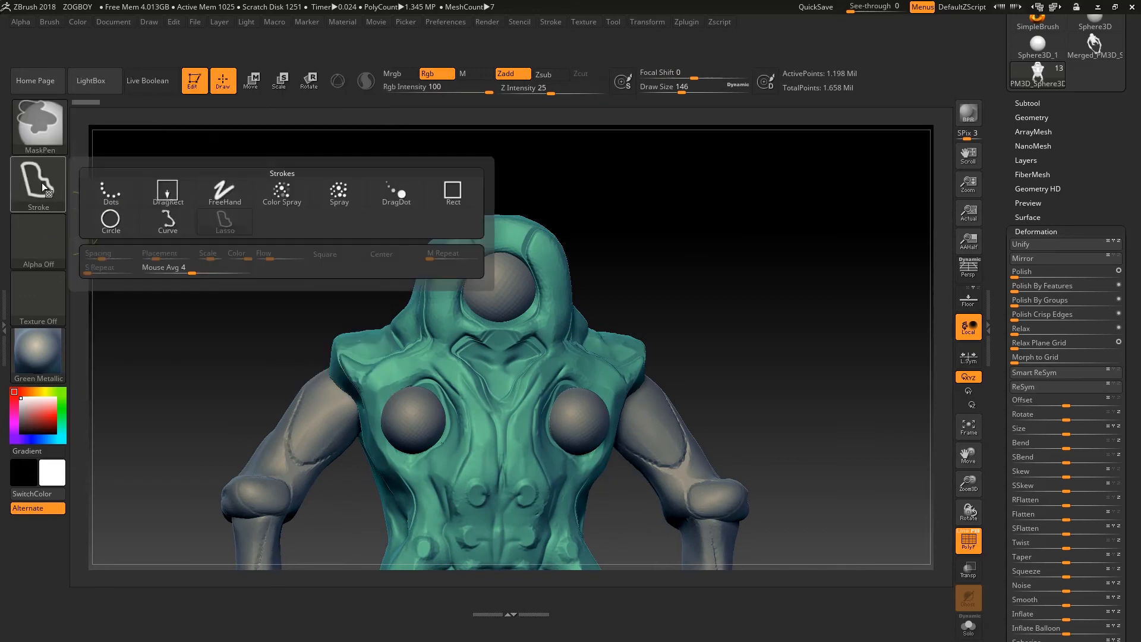
pyautogui.keyDown('ctrl'); pyautogui.click(113, 192); pyautogui.keyUp('ctrl')
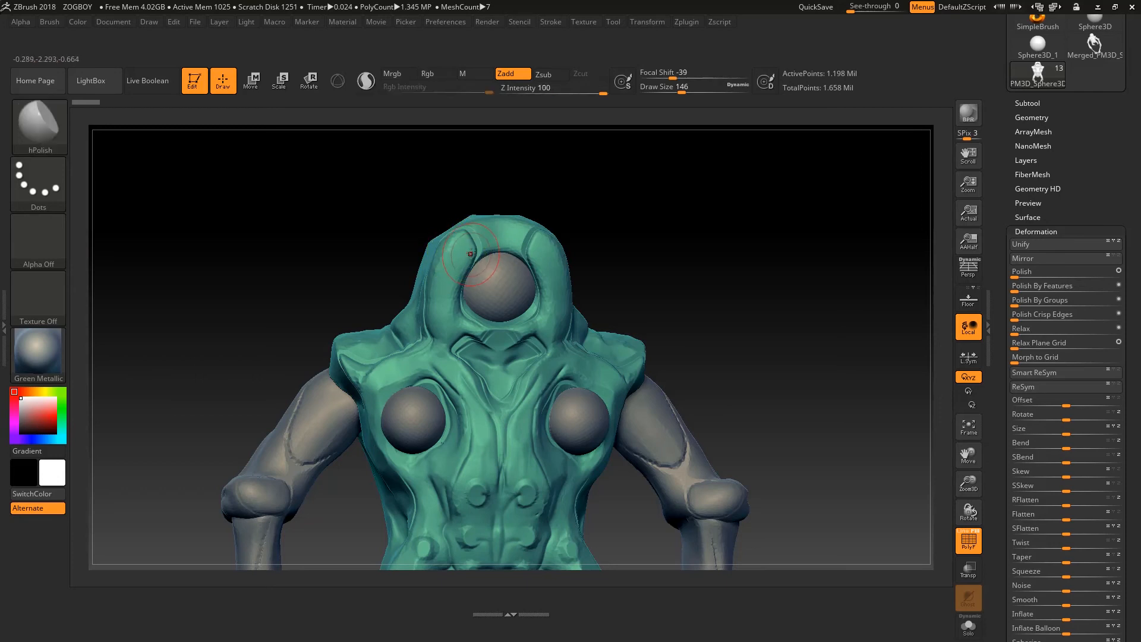
# Paint a symmetrical mask over the face and the front of the torso, leaving the shoulder plates and pincers unmasked.
pyautogui.moveTo(461, 251)
pyautogui.keyDown('ctrl'); pyautogui.mouseDown()
pyautogui.moveTo(448, 321)
pyautogui.moveTo(477, 418)
pyautogui.moveTo(461, 482)
pyautogui.moveTo(368, 351)
pyautogui.moveTo(393, 485)
pyautogui.moveTo(452, 424)
pyautogui.moveTo(419, 487)
pyautogui.moveTo(461, 480)
pyautogui.moveTo(487, 496)
pyautogui.moveTo(510, 477)
pyautogui.mouseUp(); pyautogui.keyUp('ctrl')
pyautogui.moveTo(506, 353)
pyautogui.keyDown('ctrl'); pyautogui.mouseDown()
pyautogui.moveTo(501, 371)
pyautogui.moveTo(499, 351)
pyautogui.moveTo(516, 356)
pyautogui.moveTo(518, 318)
pyautogui.moveTo(502, 256)
pyautogui.mouseUp(); pyautogui.keyUp('ctrl')
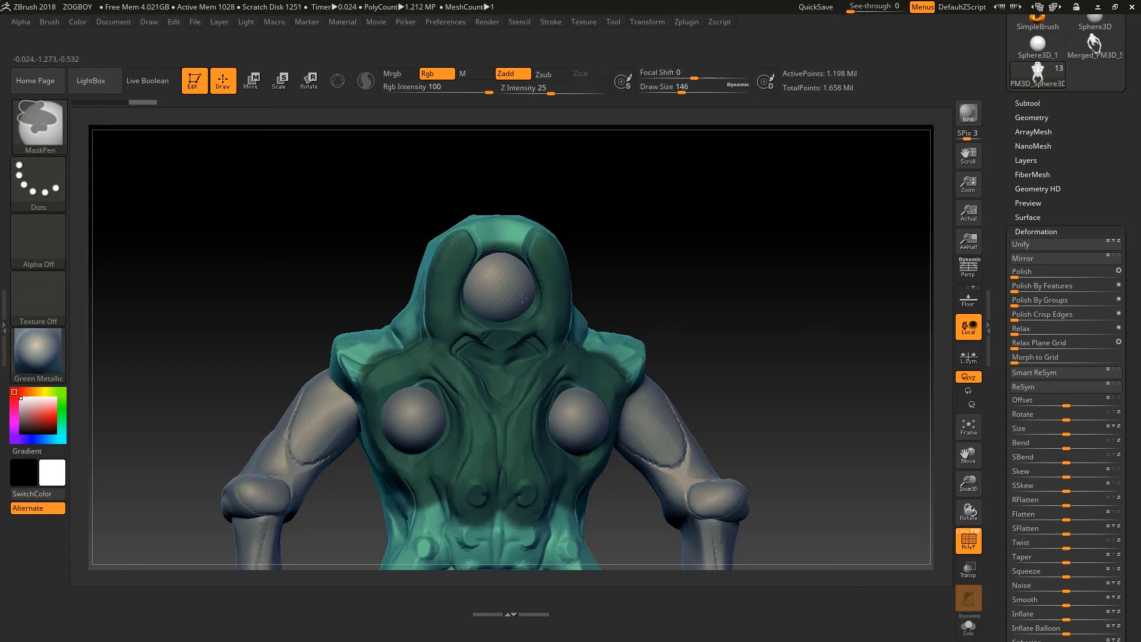
pyautogui.keyDown('alt'); pyautogui.moveTo(745, 320); pyautogui.dragTo(743, 294); pyautogui.keyUp('alt')
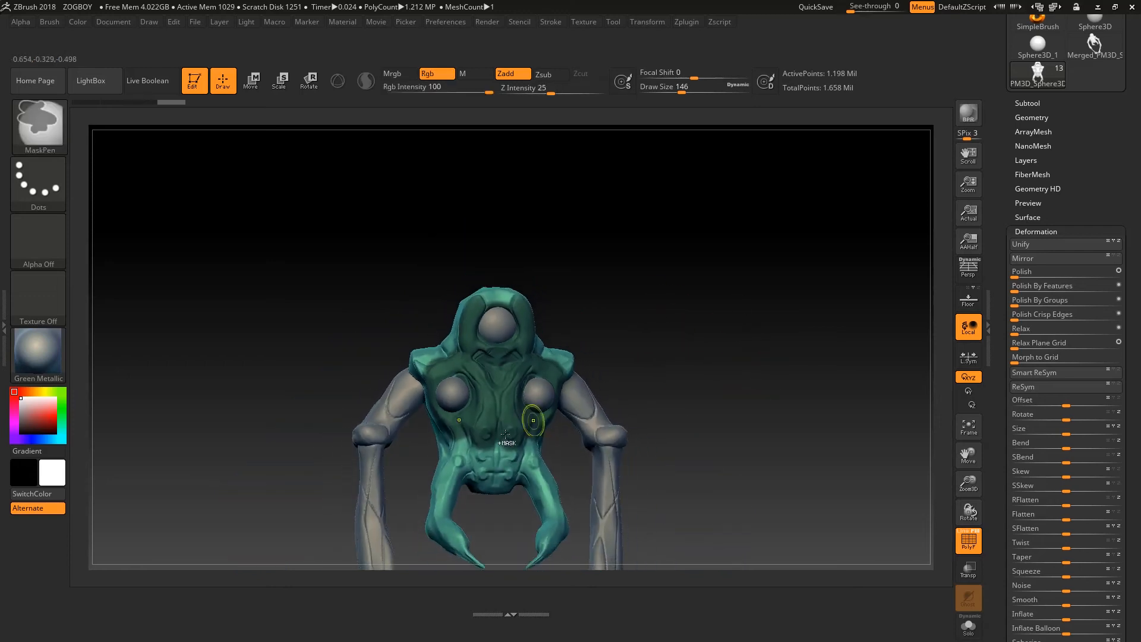
pyautogui.moveTo(462, 444)
pyautogui.keyDown('ctrl'); pyautogui.mouseDown()
pyautogui.moveTo(476, 471)
pyautogui.moveTo(491, 434)
pyautogui.mouseUp(); pyautogui.keyUp('ctrl')
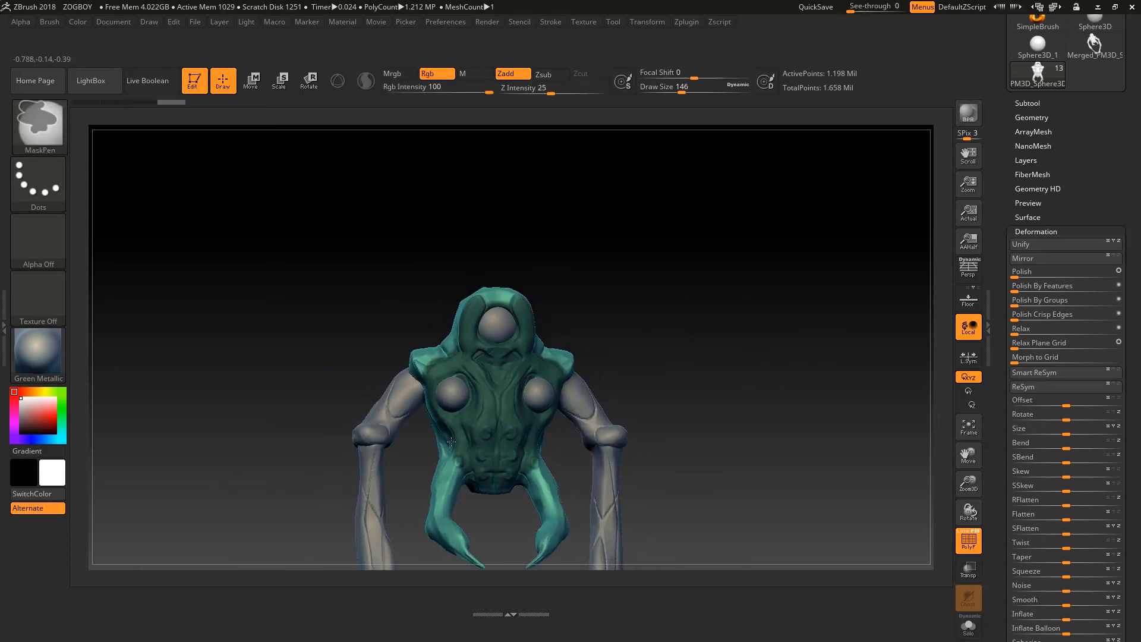
pyautogui.keyDown('ctrl'); pyautogui.moveTo(485, 300); pyautogui.dragTo(478, 307); pyautogui.keyUp('ctrl')
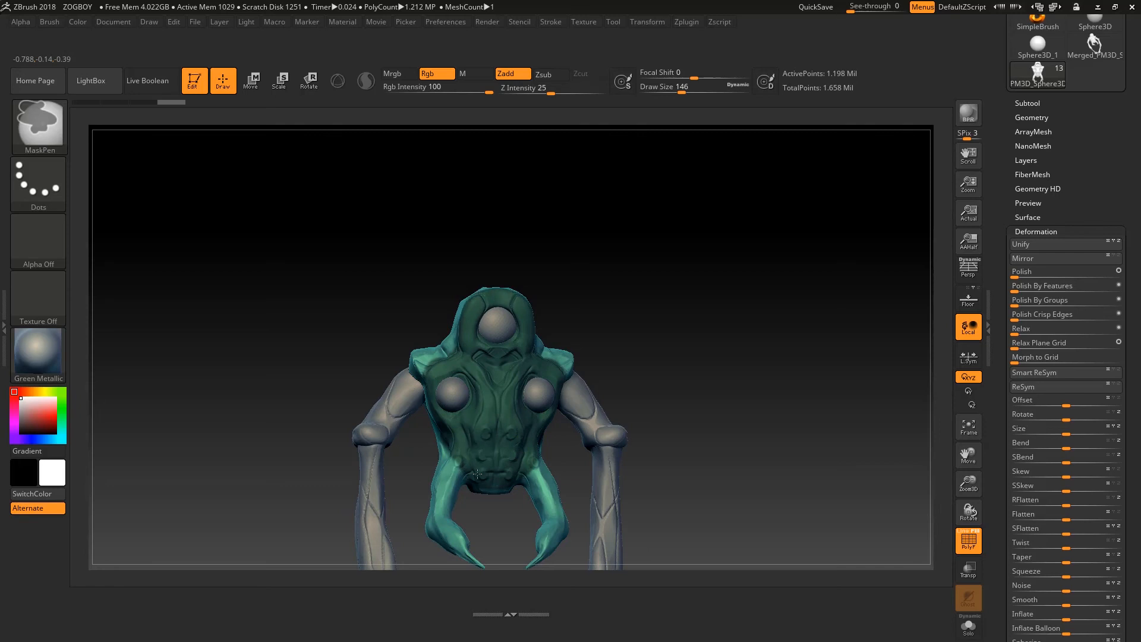
pyautogui.moveTo(462, 451)
pyautogui.keyDown('ctrl'); pyautogui.mouseDown()
pyautogui.moveTo(445, 466)
pyautogui.moveTo(484, 460)
pyautogui.mouseUp(); pyautogui.keyUp('ctrl')
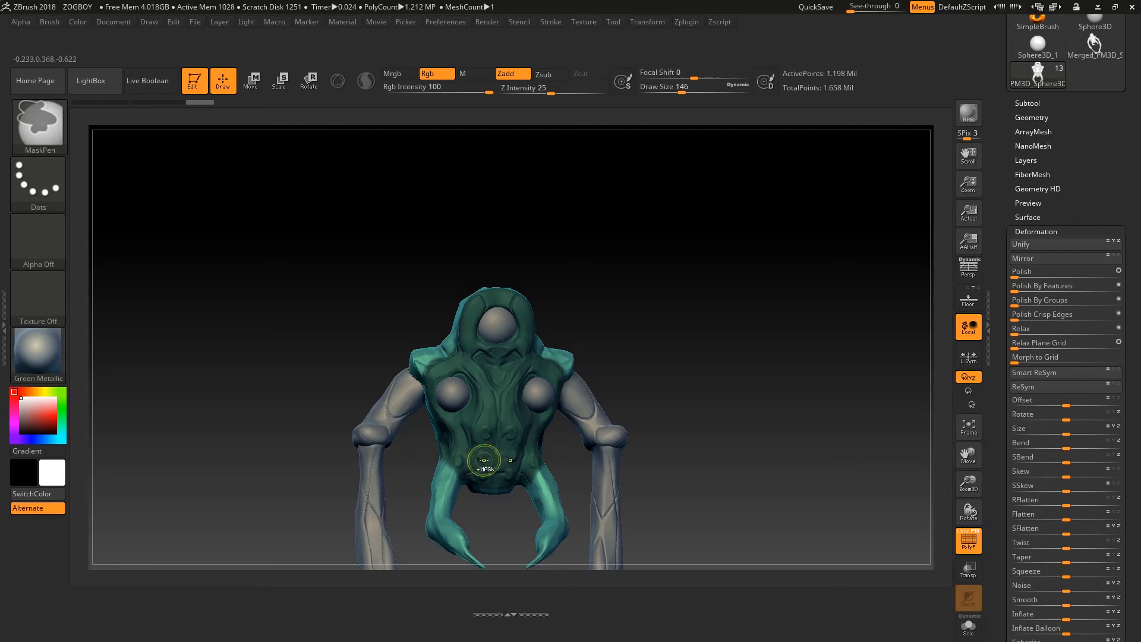
# Turn the masked front of the head and torso into its own polygroup.
pyautogui.hotkey('ctrl', 'w')
pyautogui.moveTo(725, 361); pyautogui.dragTo(718, 359)
pyautogui.keyDown('alt'); pyautogui.moveTo(725, 476); pyautogui.dragTo(688, 428); pyautogui.keyUp('alt')
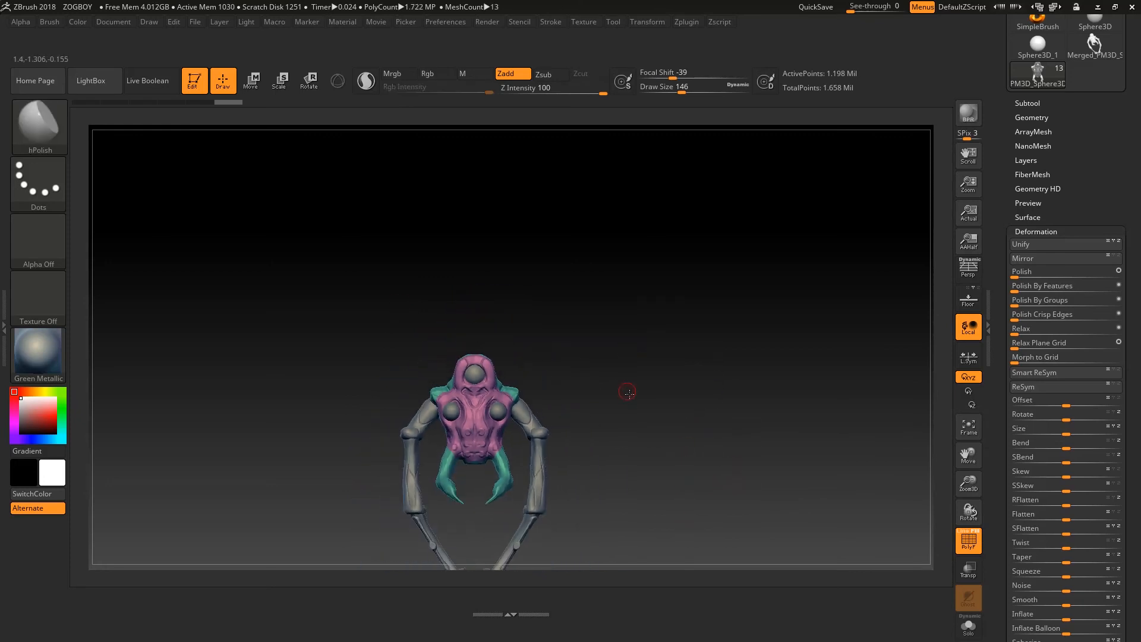
pyautogui.moveTo(626, 392); pyautogui.dragTo(991, 169)
pyautogui.moveTo(637, 314); pyautogui.dragTo(607, 317)
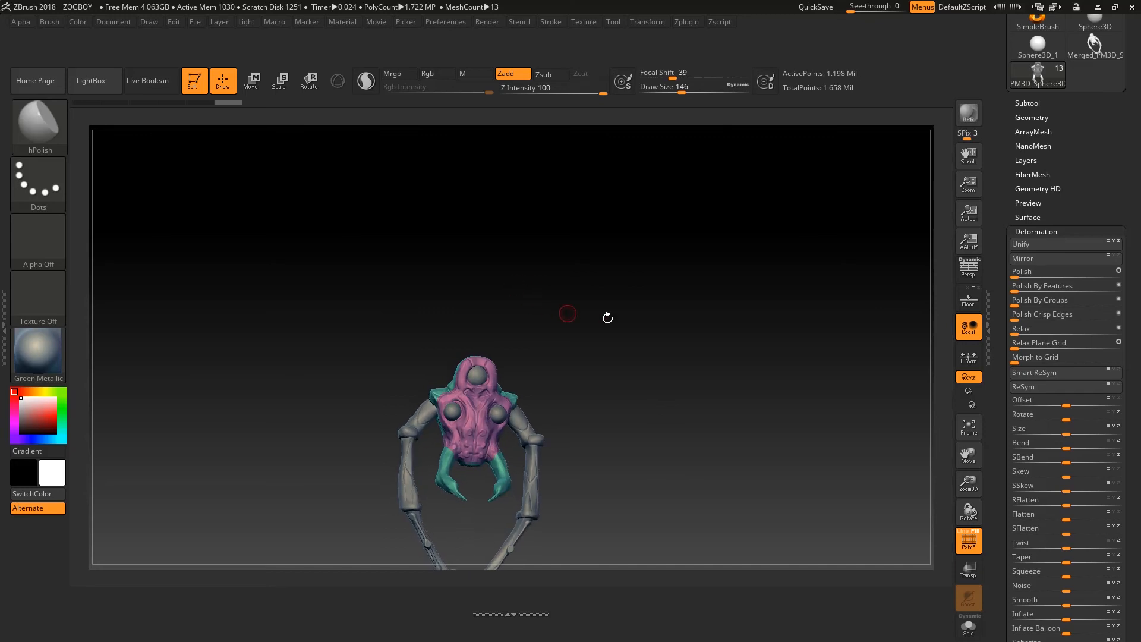
pyautogui.scroll(3, 1122, 212)
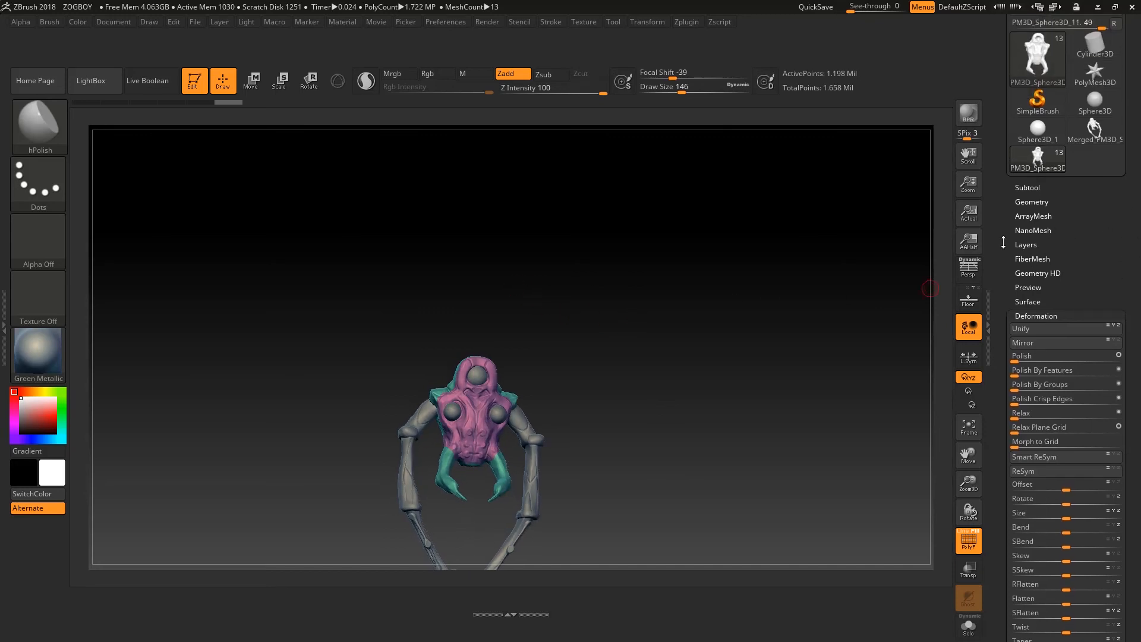
pyautogui.keyDown('alt'); pyautogui.moveTo(662, 337); pyautogui.dragTo(810, 229); pyautogui.keyUp('alt')
pyautogui.keyDown('alt'); pyautogui.moveTo(545, 344); pyautogui.dragTo(827, 217); pyautogui.keyUp('alt')
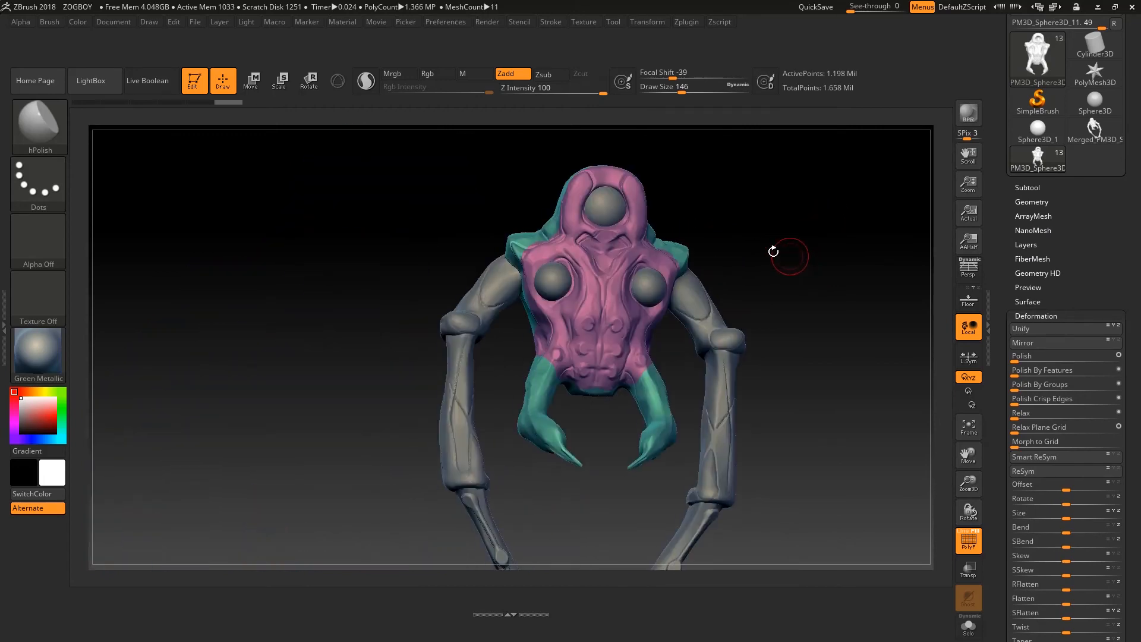
# Hide the polyframe display and use Transpose Move to mask everything on the body except the front polygroup.
pyautogui.press('shift')
pyautogui.hotkey('shift', 'f')
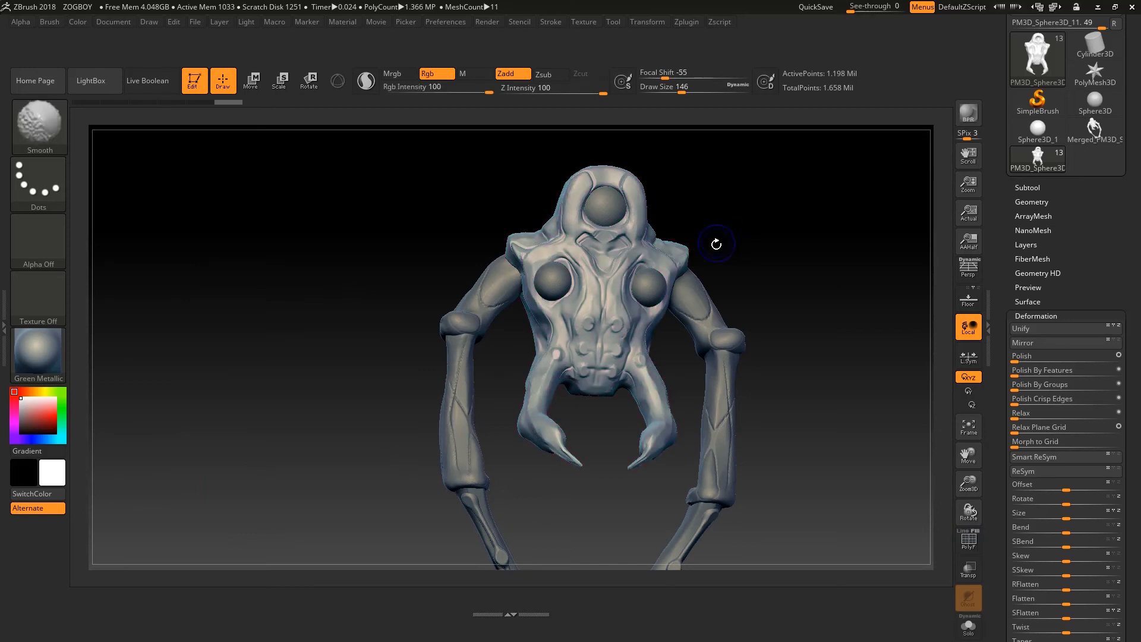
pyautogui.keyDown('shift'); pyautogui.moveTo(804, 237); pyautogui.dragTo(794, 234); pyautogui.keyUp('shift')
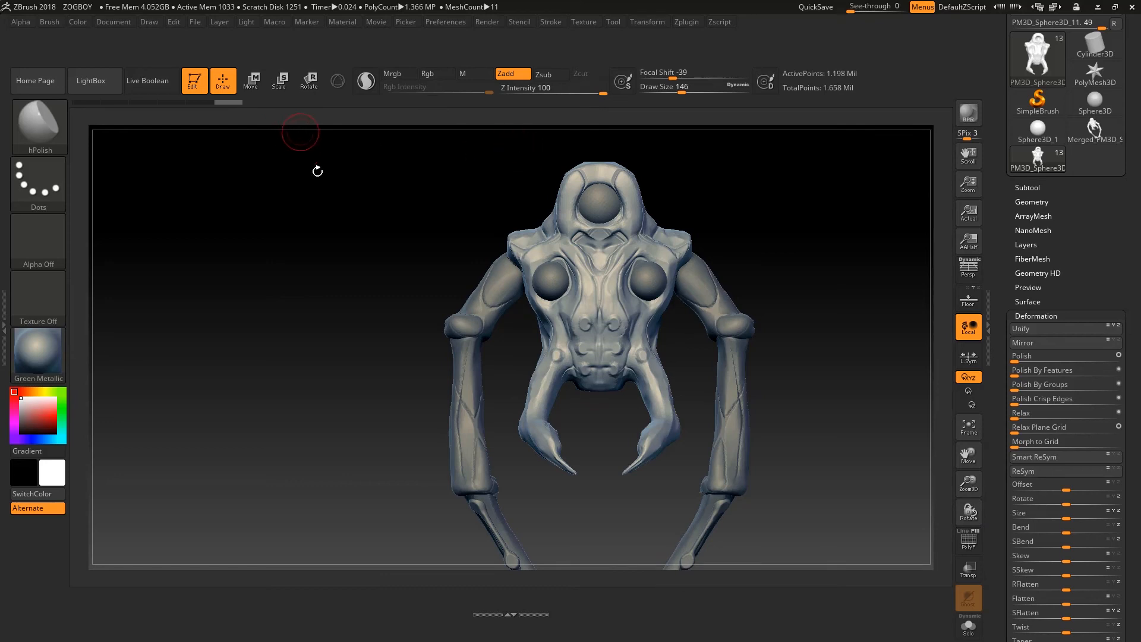
pyautogui.click(252, 79)
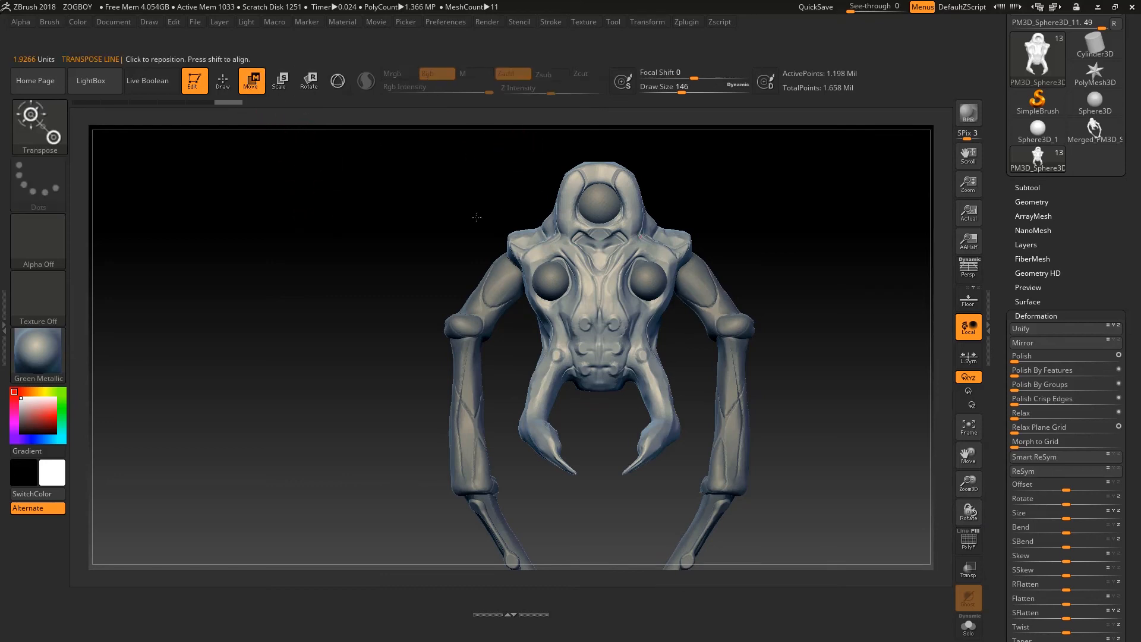
pyautogui.keyDown('ctrl'); pyautogui.click(585, 292); pyautogui.keyUp('ctrl')
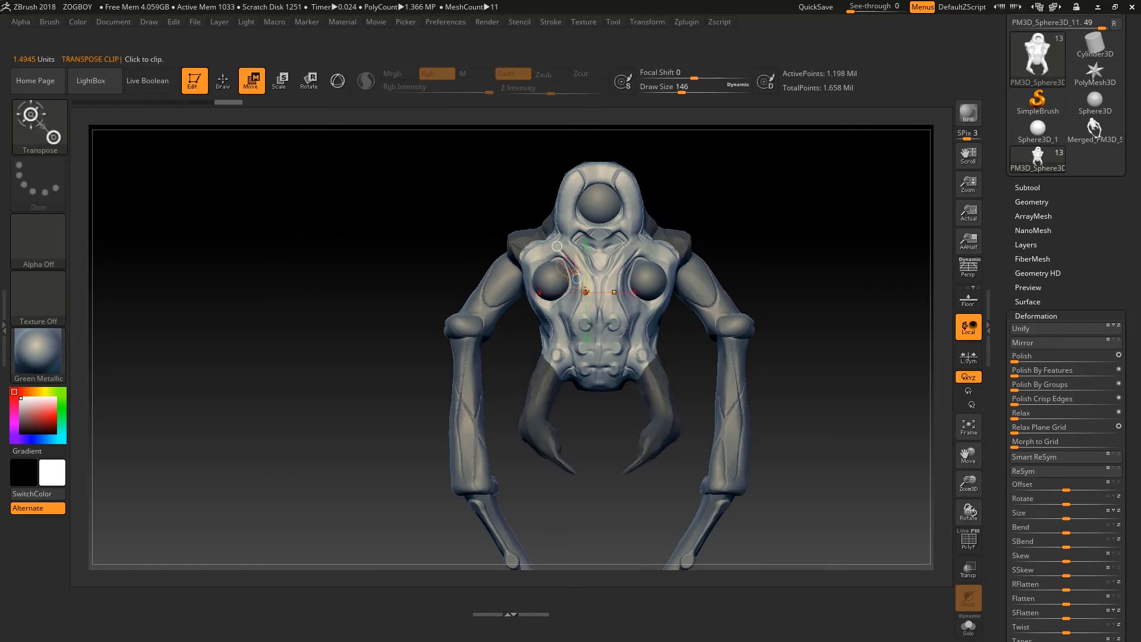
# Draw a horizontal transpose line about 2.65 units long in side view and move the front polygroup slightly forward.
pyautogui.moveTo(771, 224); pyautogui.dragTo(821, 244)
pyautogui.moveTo(726, 233); pyautogui.dragTo(773, 233)
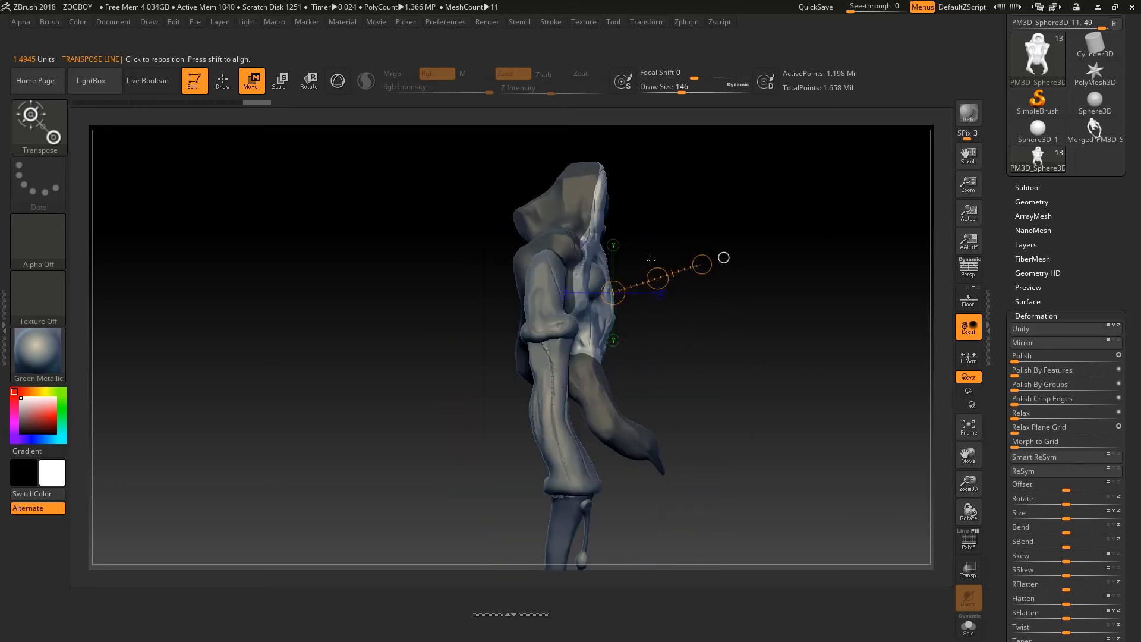
pyautogui.moveTo(592, 331); pyautogui.dragTo(763, 331)
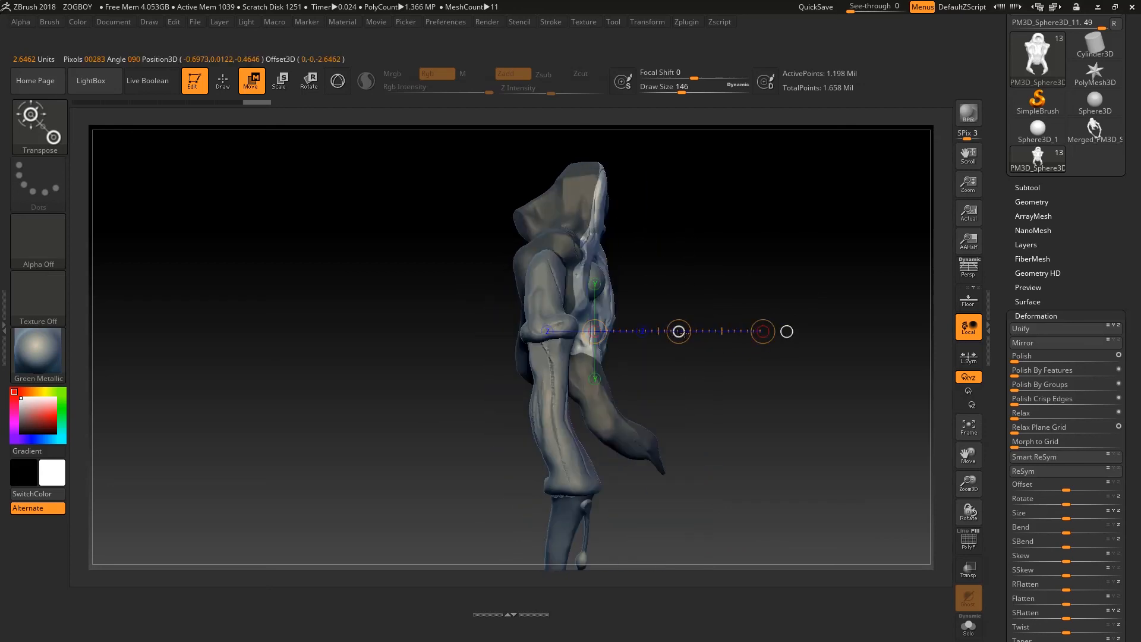
pyautogui.moveTo(684, 334)
pyautogui.mouseDown()
pyautogui.moveTo(694, 331)
pyautogui.moveTo(685, 329)
pyautogui.mouseUp()
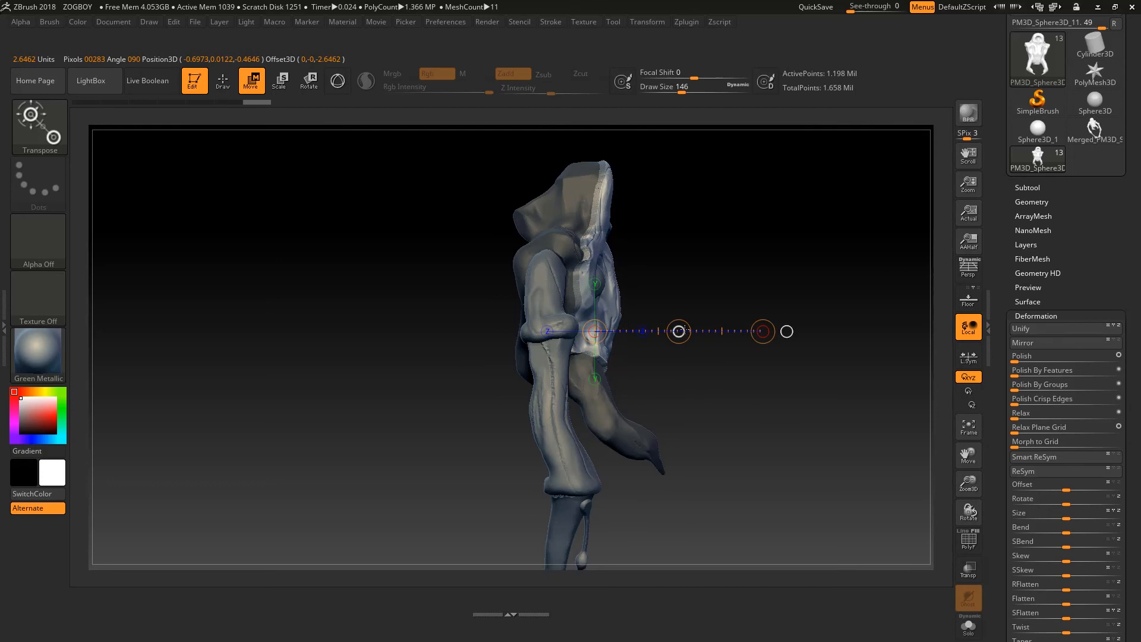
pyautogui.moveTo(680, 259); pyautogui.dragTo(792, 196)
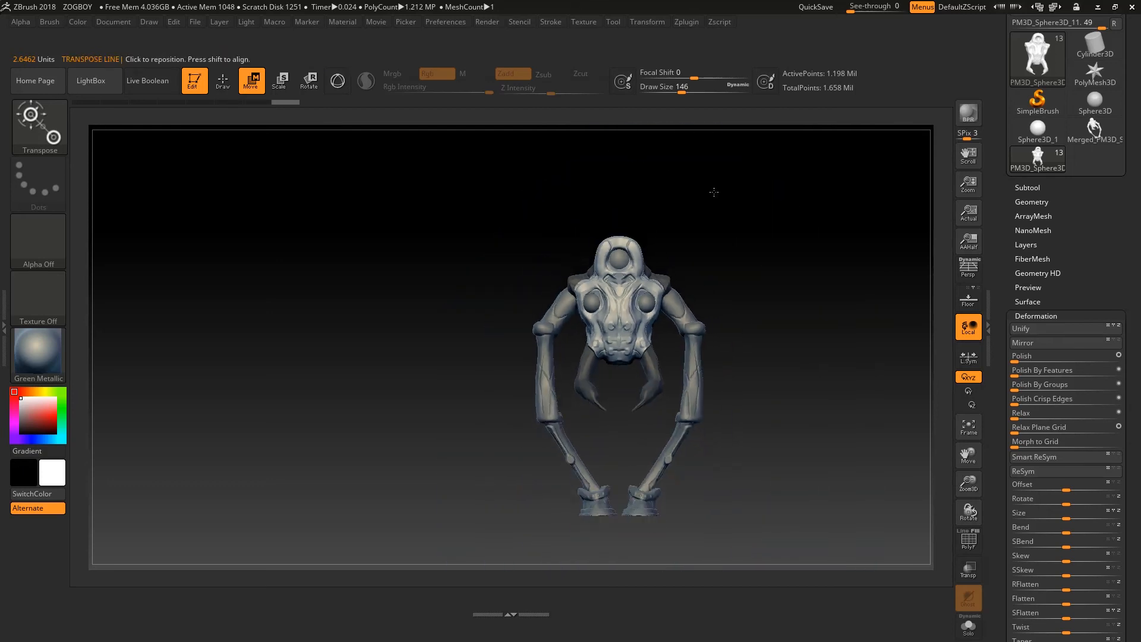
# Clear the mask, regroup the whole head and torso subtool into a single polygroup, and show the polyframe.
pyautogui.moveTo(752, 237)
pyautogui.keyDown('shift'); pyautogui.mouseDown()
pyautogui.moveTo(758, 324)
pyautogui.moveTo(718, 221)
pyautogui.moveTo(749, 232)
pyautogui.moveTo(741, 224)
pyautogui.moveTo(770, 297)
pyautogui.moveTo(743, 281)
pyautogui.mouseUp(); pyautogui.keyUp('shift')
pyautogui.hotkey('shift', 'f')
pyautogui.keyDown('alt'); pyautogui.moveTo(733, 232); pyautogui.dragTo(752, 246); pyautogui.keyUp('alt')
pyautogui.hotkey('shift', 'f')
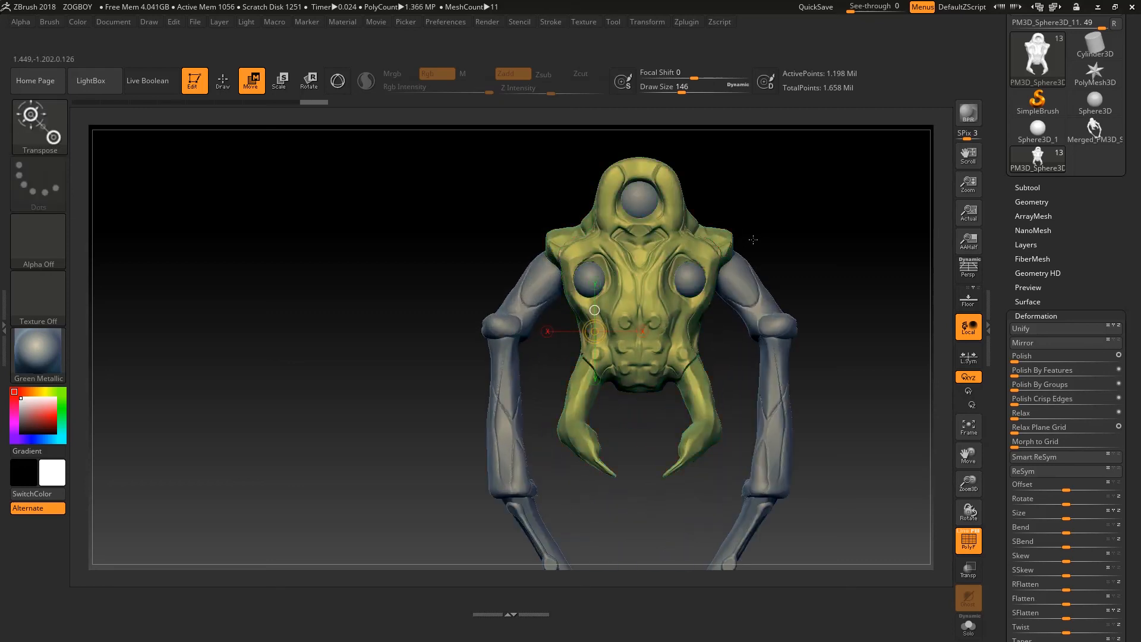
pyautogui.moveTo(797, 245)
pyautogui.mouseDown()
pyautogui.moveTo(880, 252)
pyautogui.moveTo(793, 256)
pyautogui.moveTo(856, 261)
pyautogui.mouseUp()
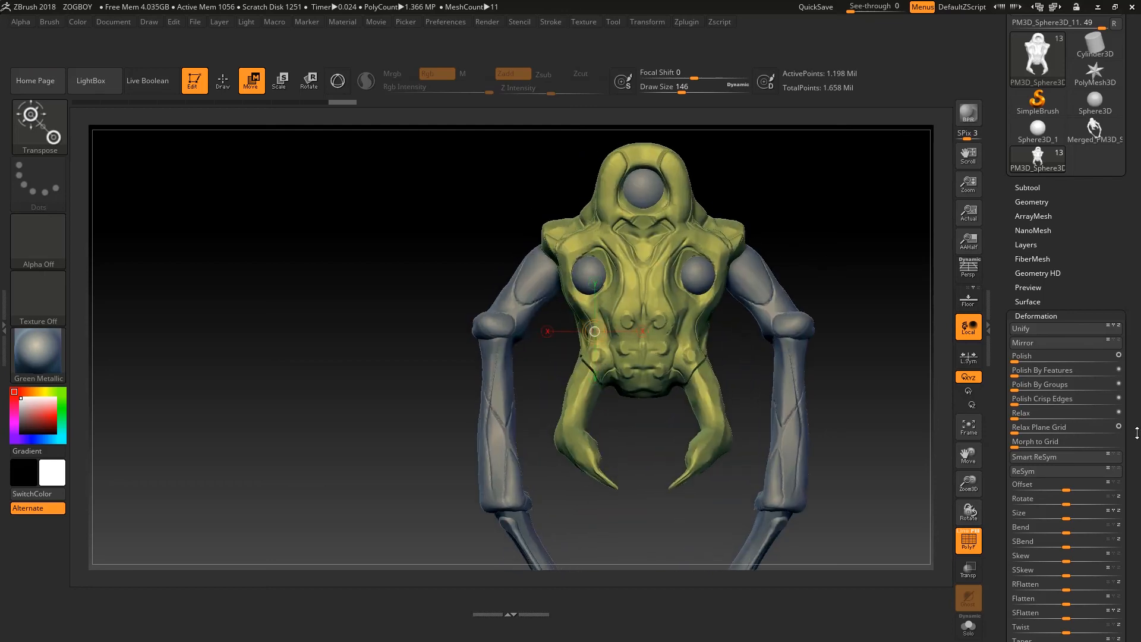
# Open the Polygroups options and examine the Auto Groups command and the single-group body mesh.
pyautogui.moveTo(1136, 432); pyautogui.dragTo(1118, 291)
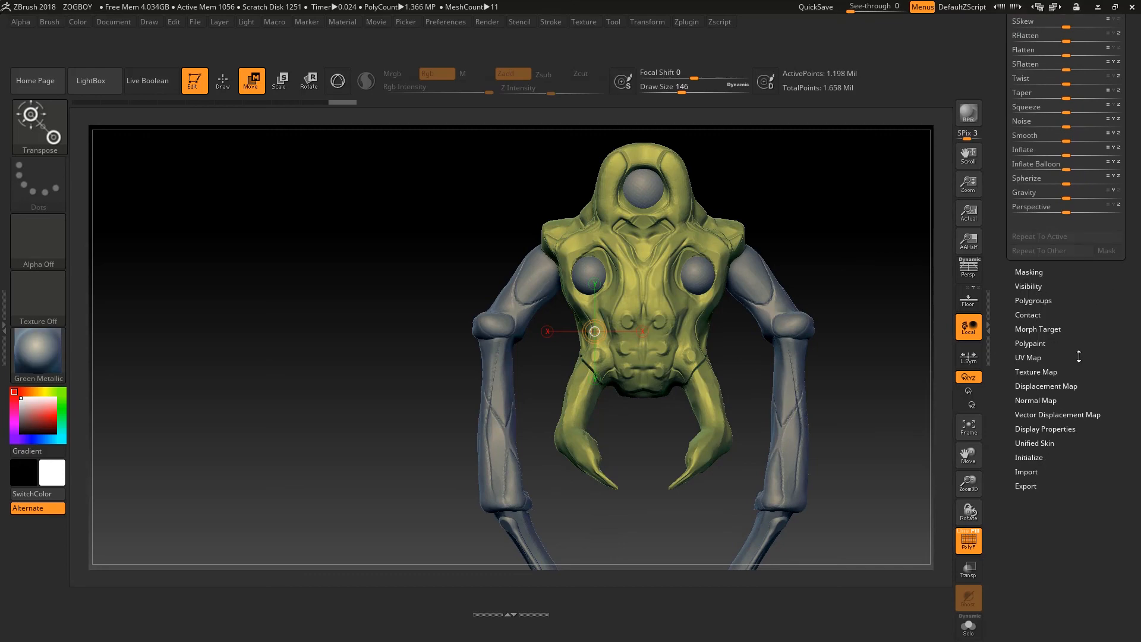
pyautogui.scroll(10, 1114, 477)
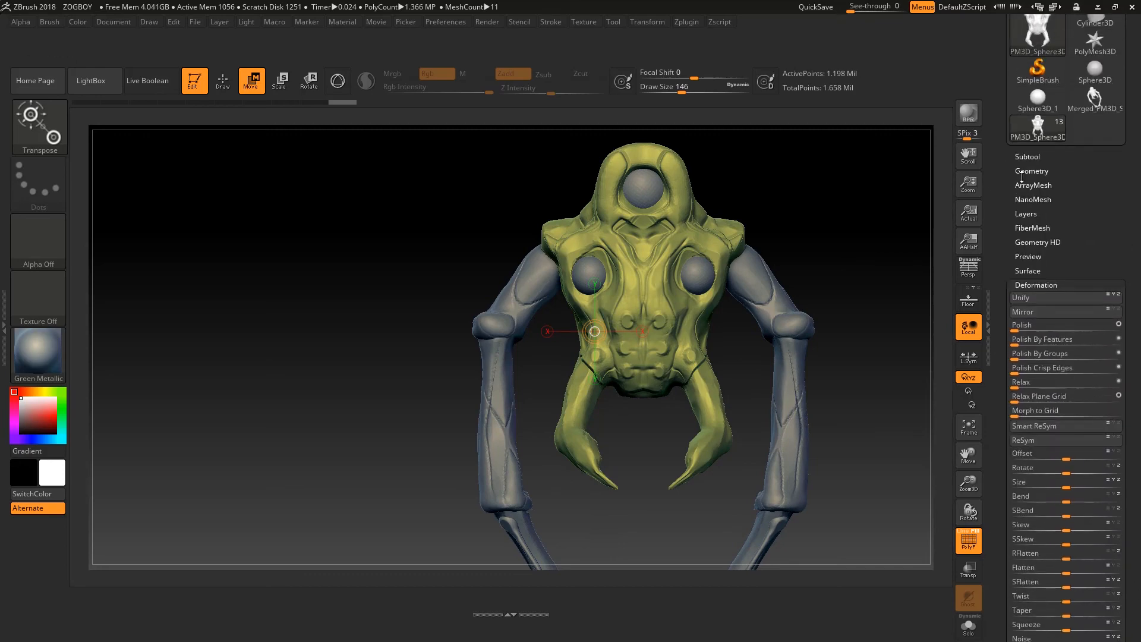
pyautogui.scroll(-8, 1074, 238)
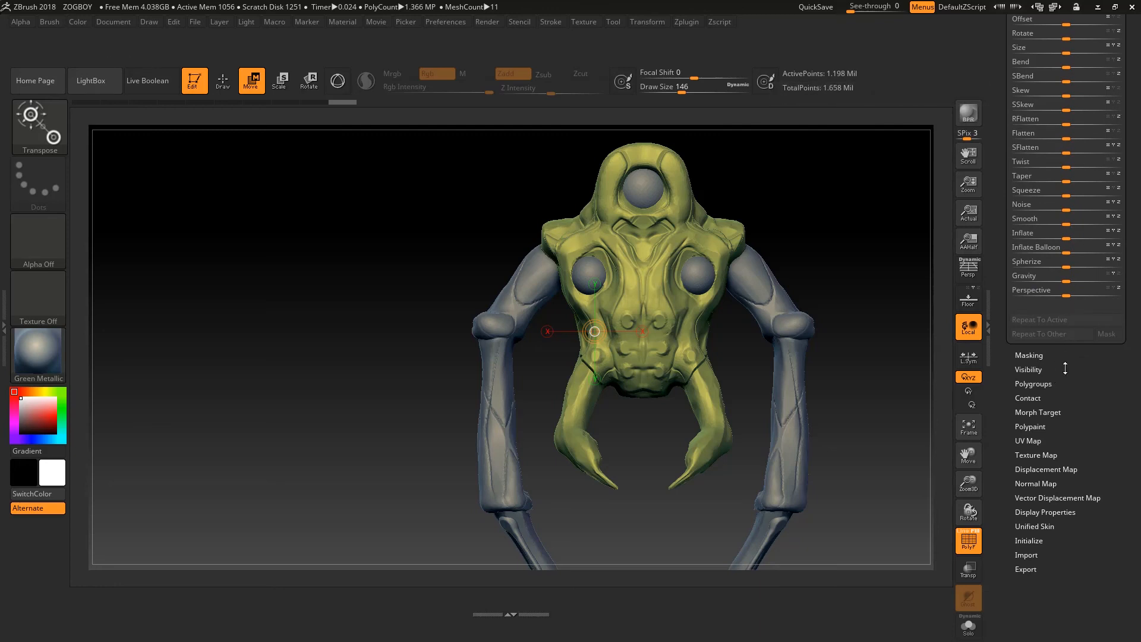
pyautogui.click(1049, 383)
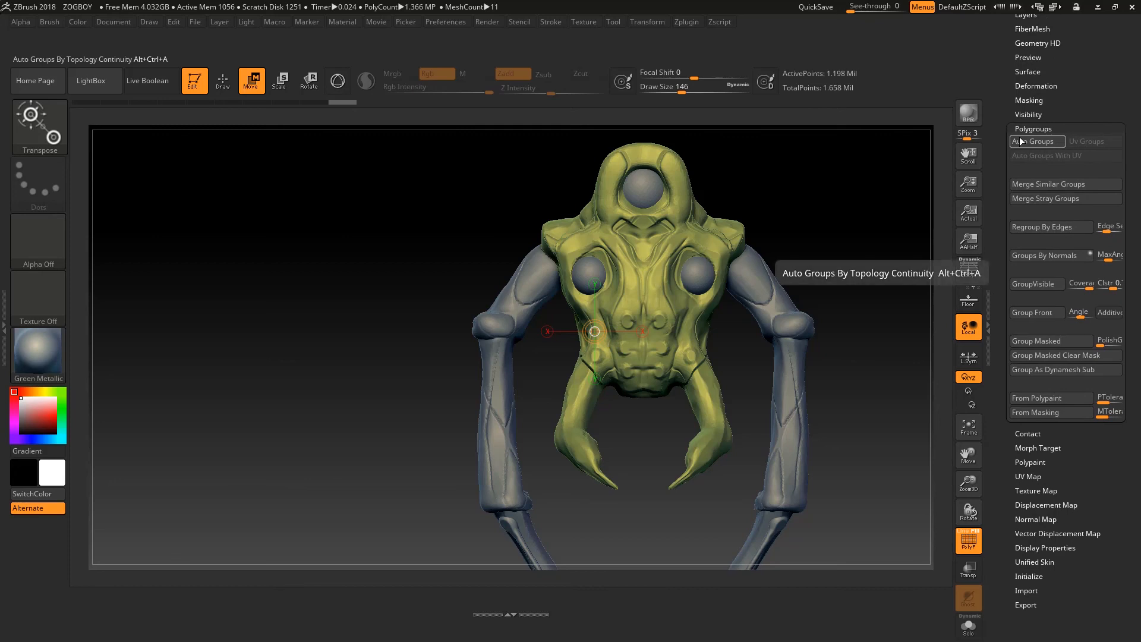
pyautogui.moveTo(810, 219); pyautogui.dragTo(1064, 122)
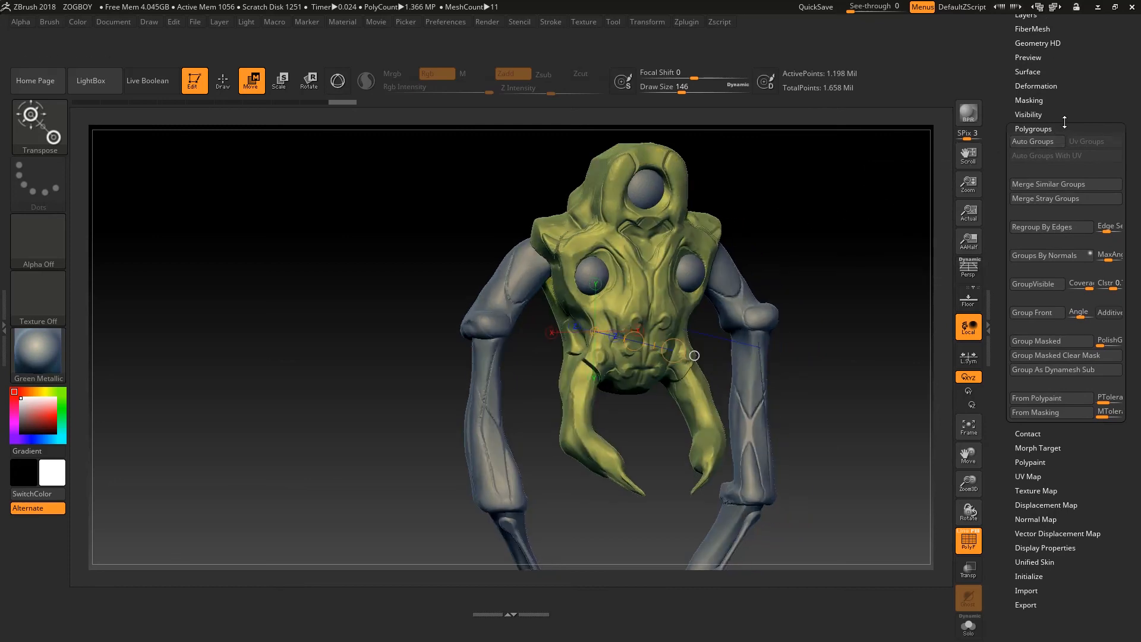
pyautogui.moveTo(761, 203); pyautogui.dragTo(793, 216)
pyautogui.keyDown('alt'); pyautogui.moveTo(861, 346); pyautogui.dragTo(705, 262); pyautogui.keyUp('alt')
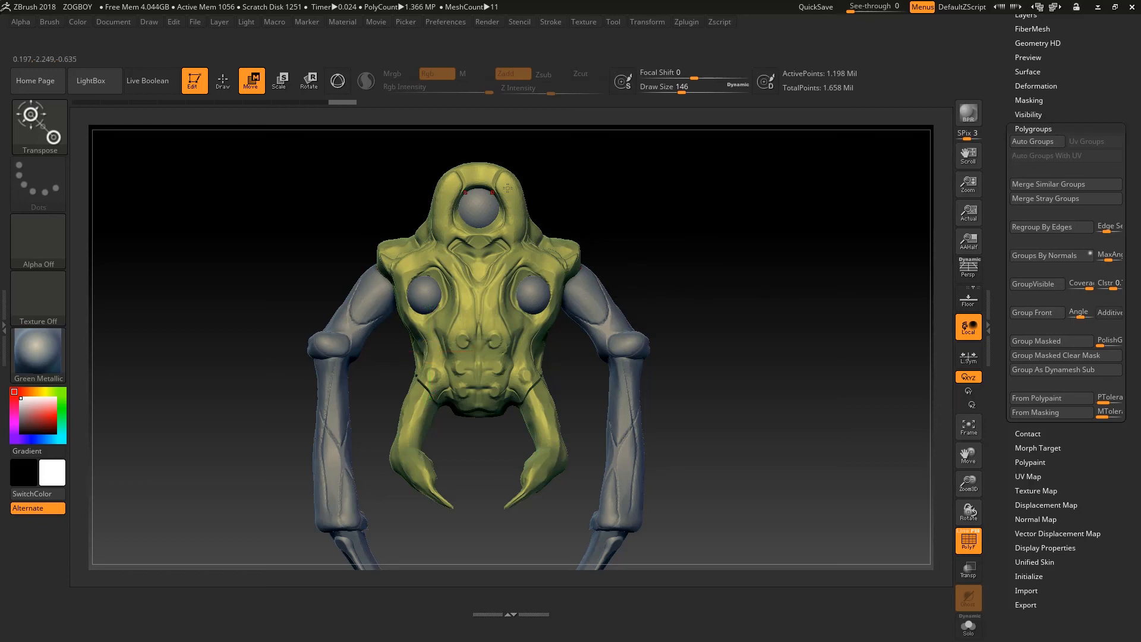
pyautogui.moveTo(1091, 218); pyautogui.dragTo(1139, 409)
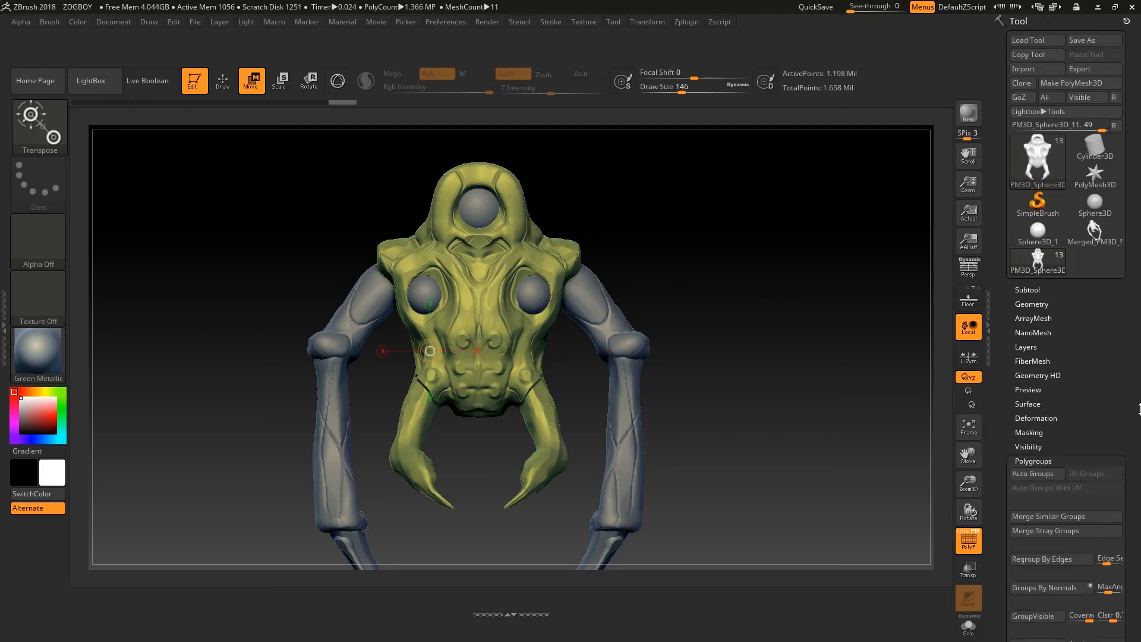
# Make the two-sphere subtool PM3D_Sphere3D_4 in the chest sockets the active subtool.
pyautogui.click(1023, 289)
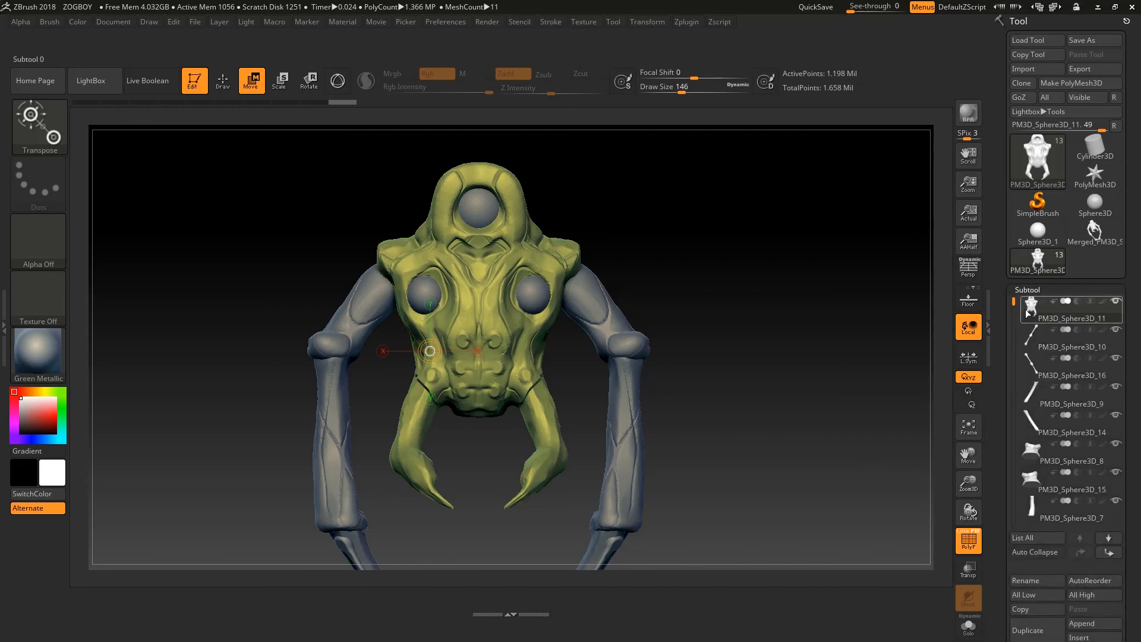
pyautogui.moveTo(1015, 315); pyautogui.dragTo(1028, 405)
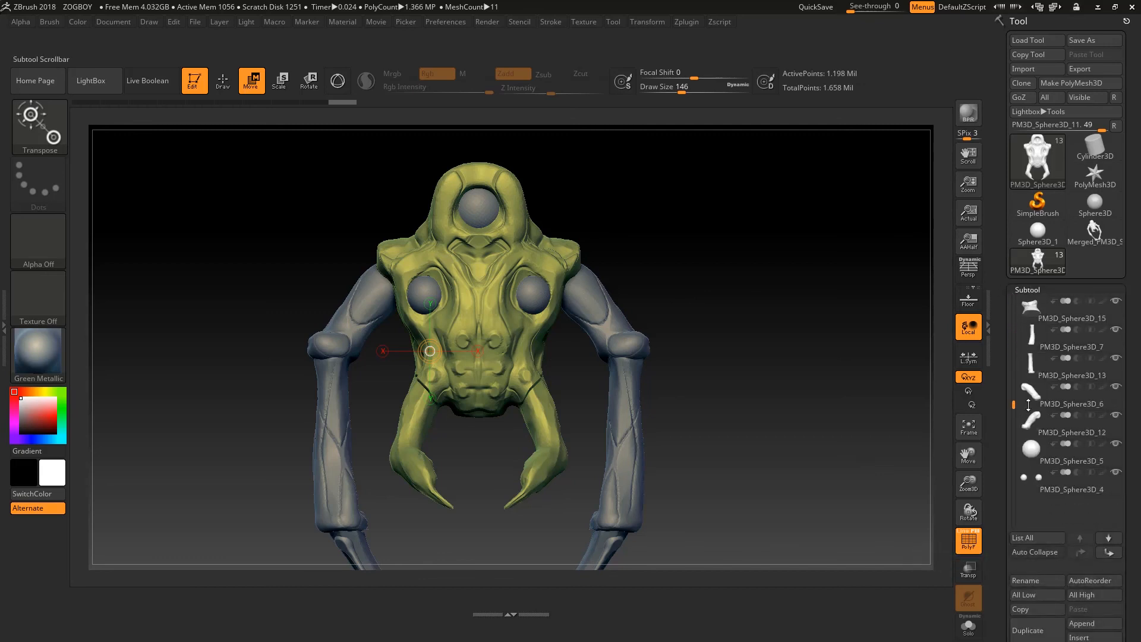
pyautogui.click(1044, 455)
pyautogui.click(1054, 489)
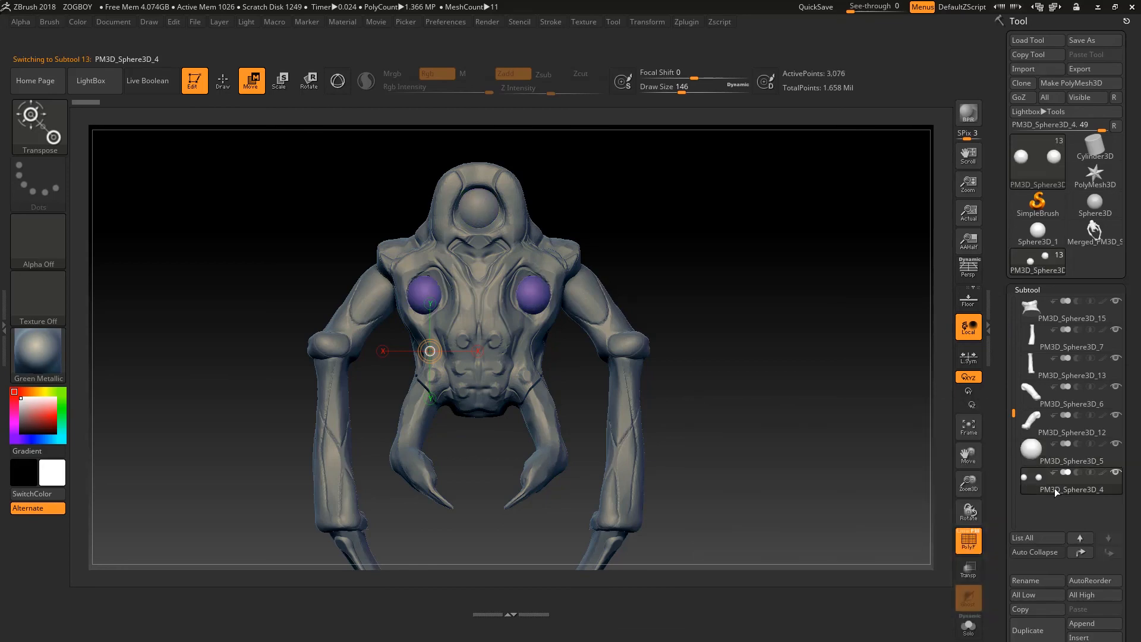
pyautogui.keyDown('ctrl'); pyautogui.moveTo(838, 455); pyautogui.dragTo(1059, 523, button='right'); pyautogui.keyUp('ctrl')
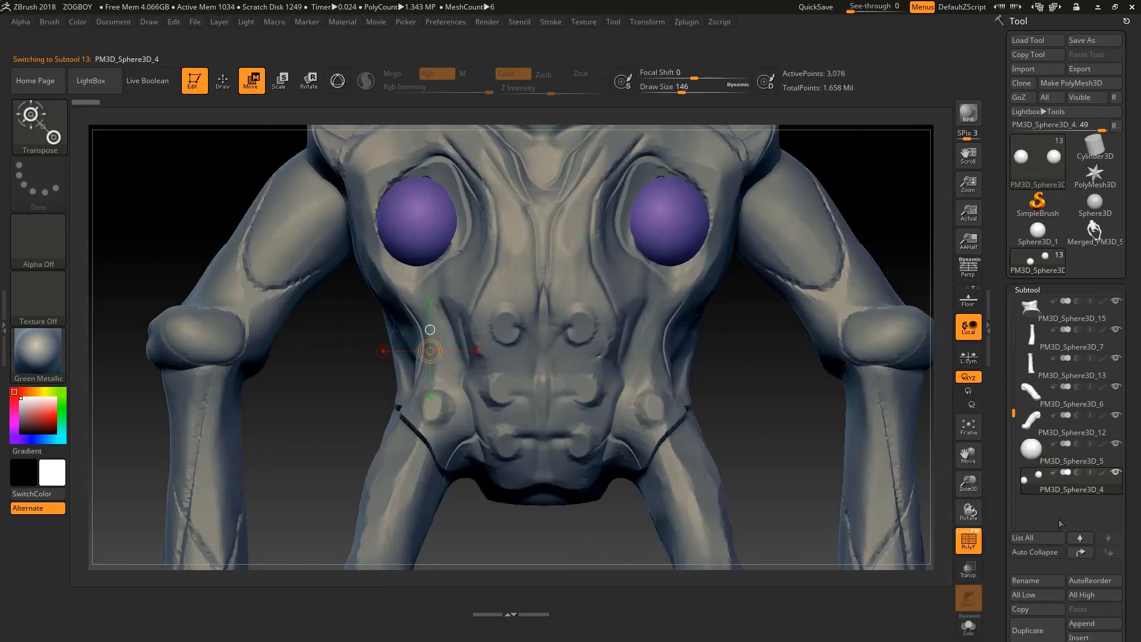
pyautogui.keyDown('alt'); pyautogui.moveTo(713, 217); pyautogui.dragTo(614, 259, button='right'); pyautogui.keyUp('alt')
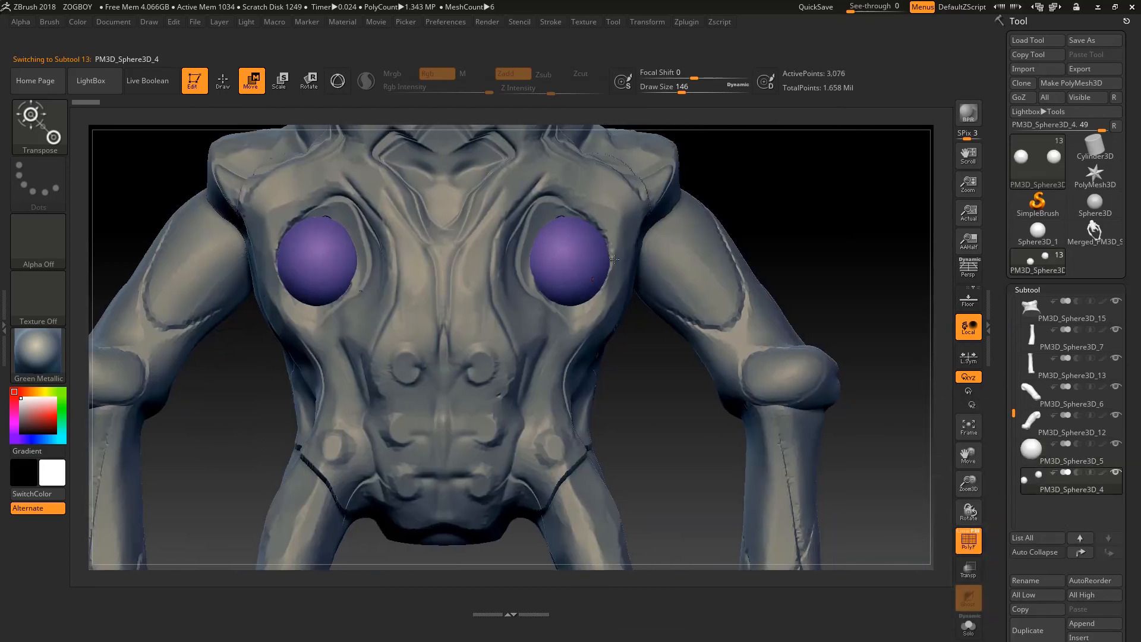
# Apply Auto Groups from the Polygroups options to give each of the two chest spheres its own polygroup.
pyautogui.moveTo(1133, 597); pyautogui.dragTo(1098, 413)
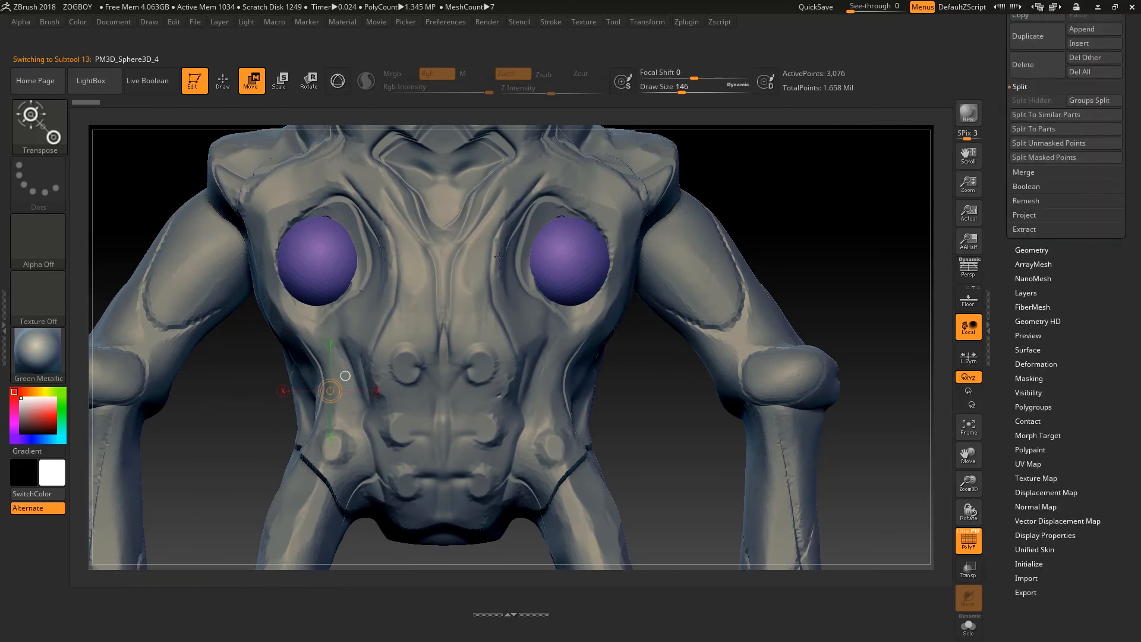
pyautogui.moveTo(1113, 368); pyautogui.dragTo(1111, 325)
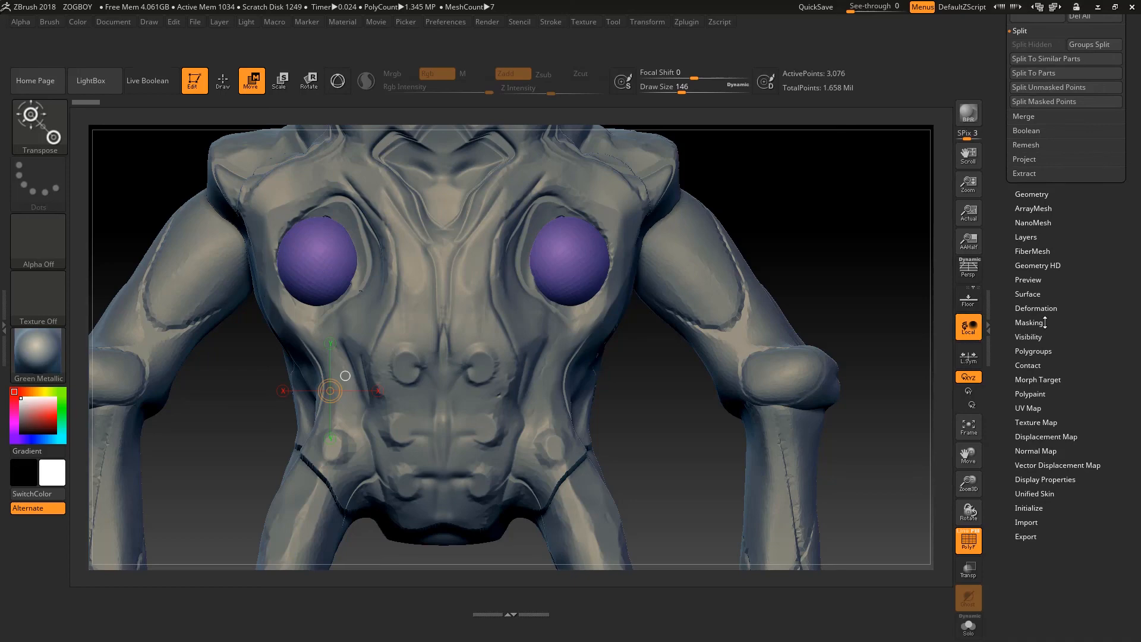
pyautogui.moveTo(1097, 269); pyautogui.dragTo(1137, 390)
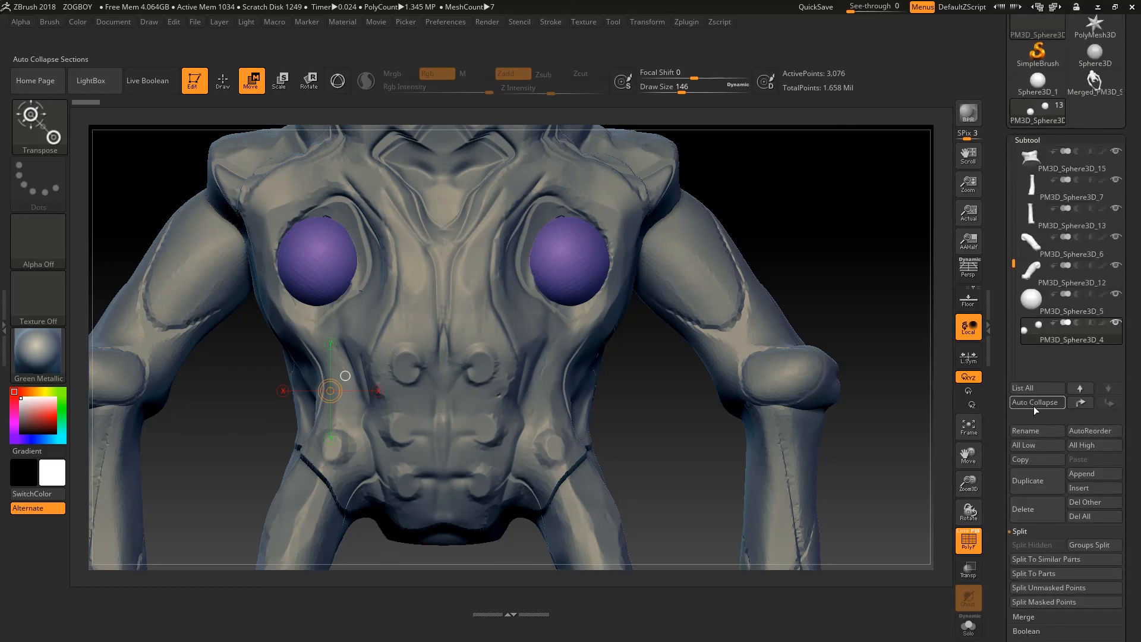
pyautogui.moveTo(1132, 431); pyautogui.dragTo(1120, 263)
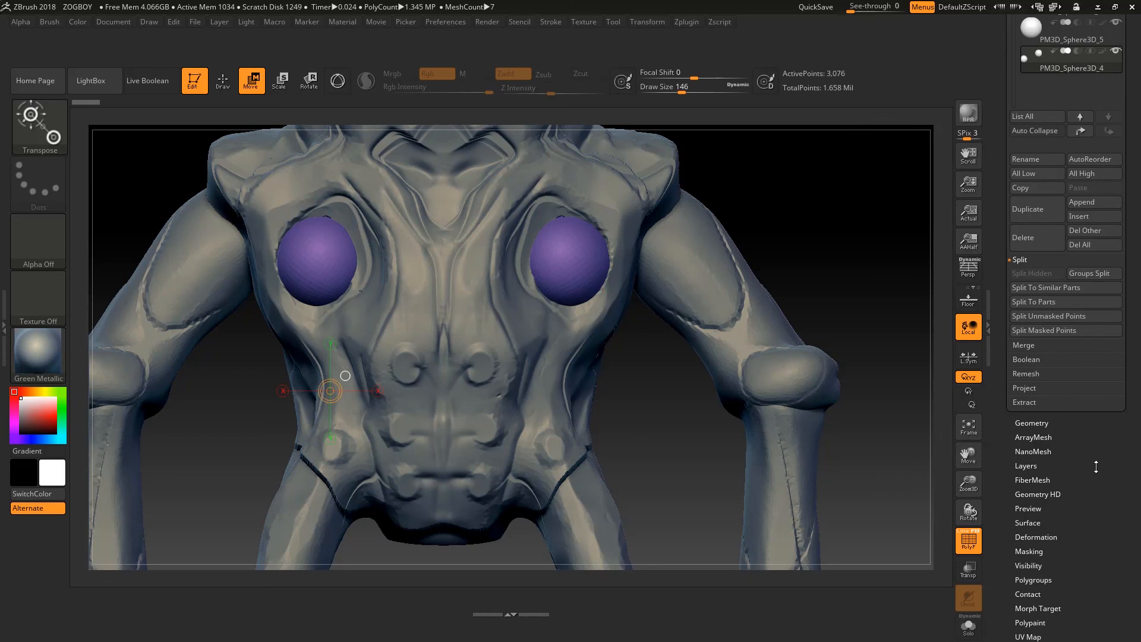
pyautogui.moveTo(1117, 503); pyautogui.dragTo(1120, 386)
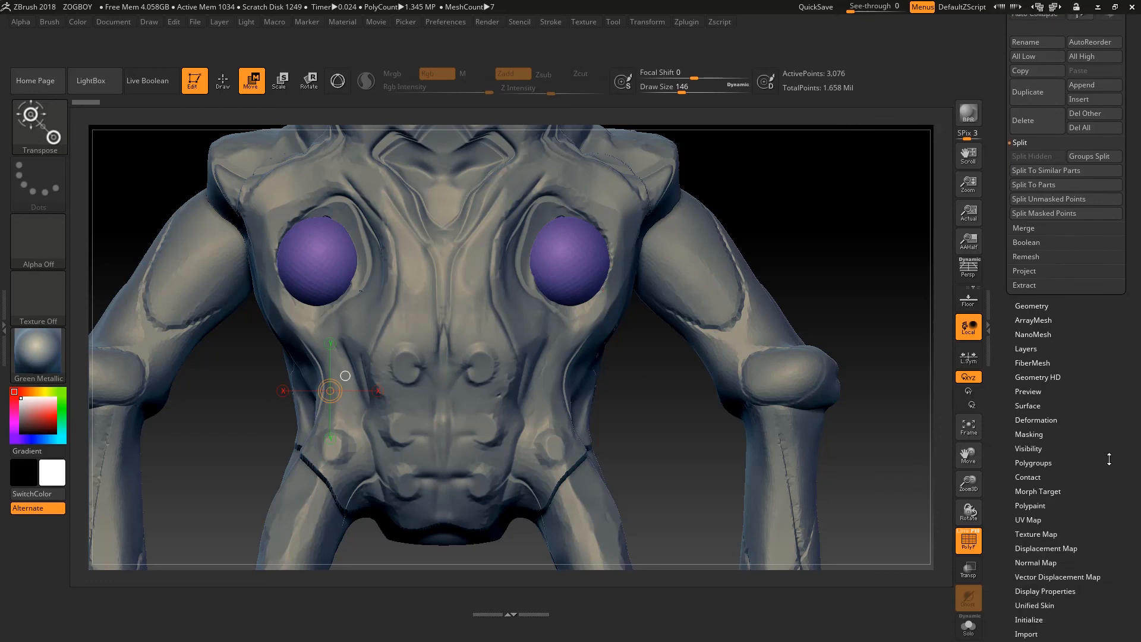
pyautogui.click(1028, 462)
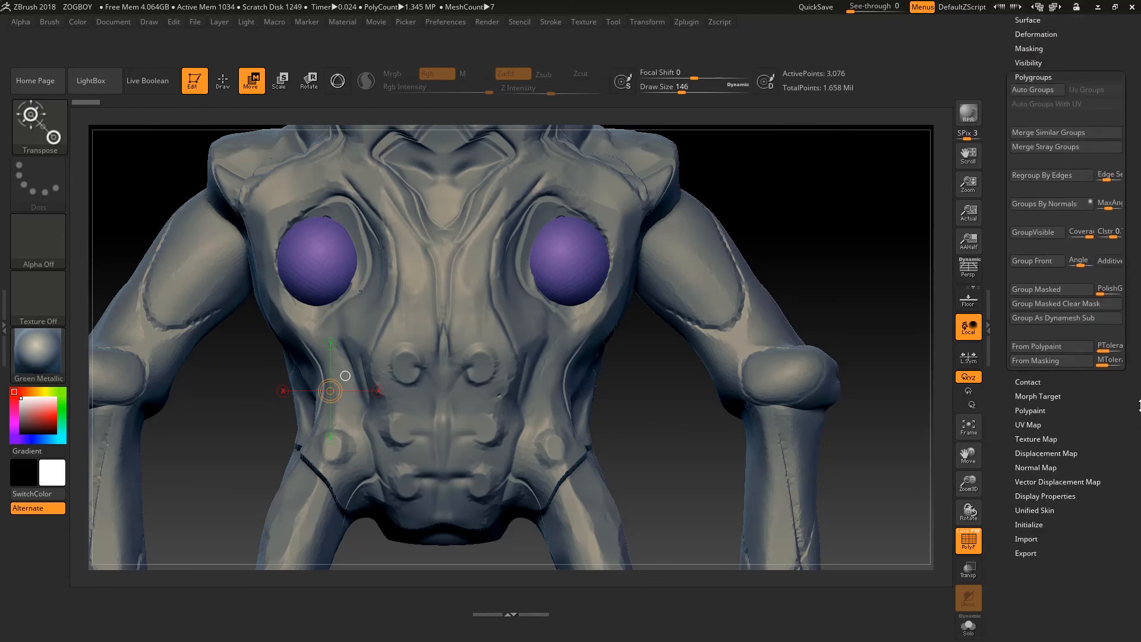
pyautogui.click(1049, 103)
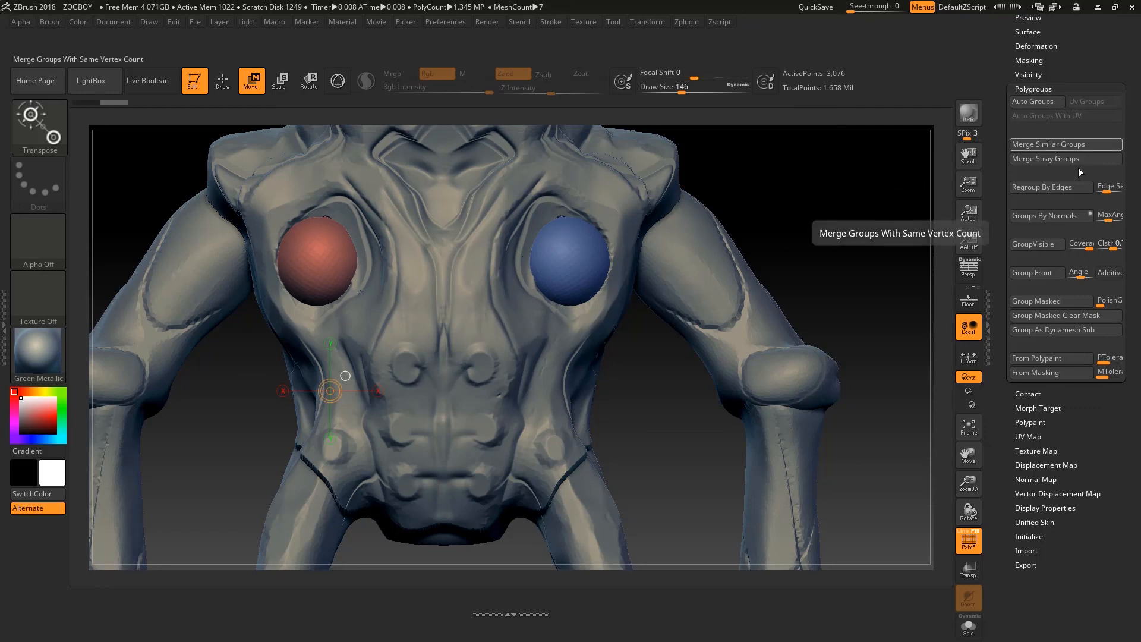
pyautogui.click(1016, 274)
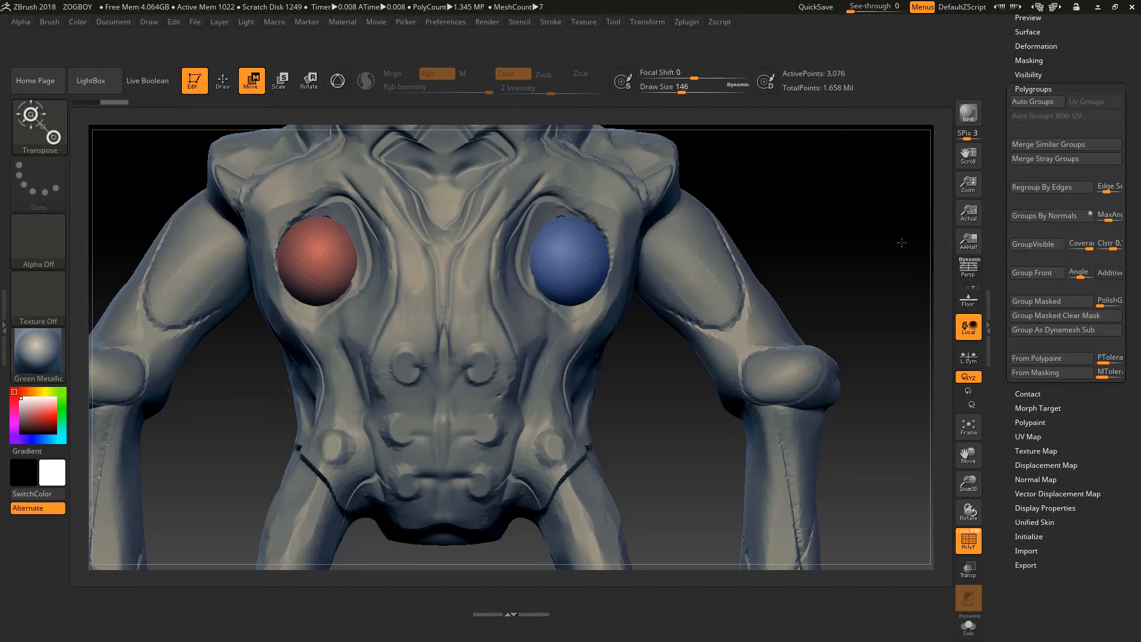
# Switch to the head and torso subtool and assign its whole visible mesh to a new polygroup.
pyautogui.keyDown('alt'); pyautogui.click(454, 388); pyautogui.keyUp('alt')
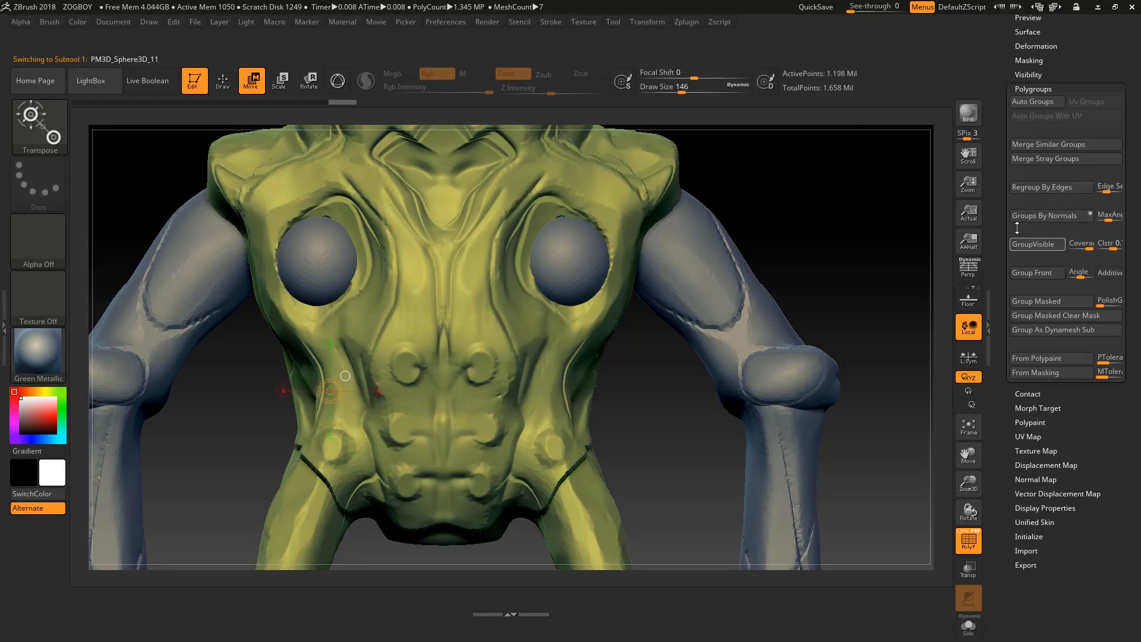
pyautogui.click(1027, 274)
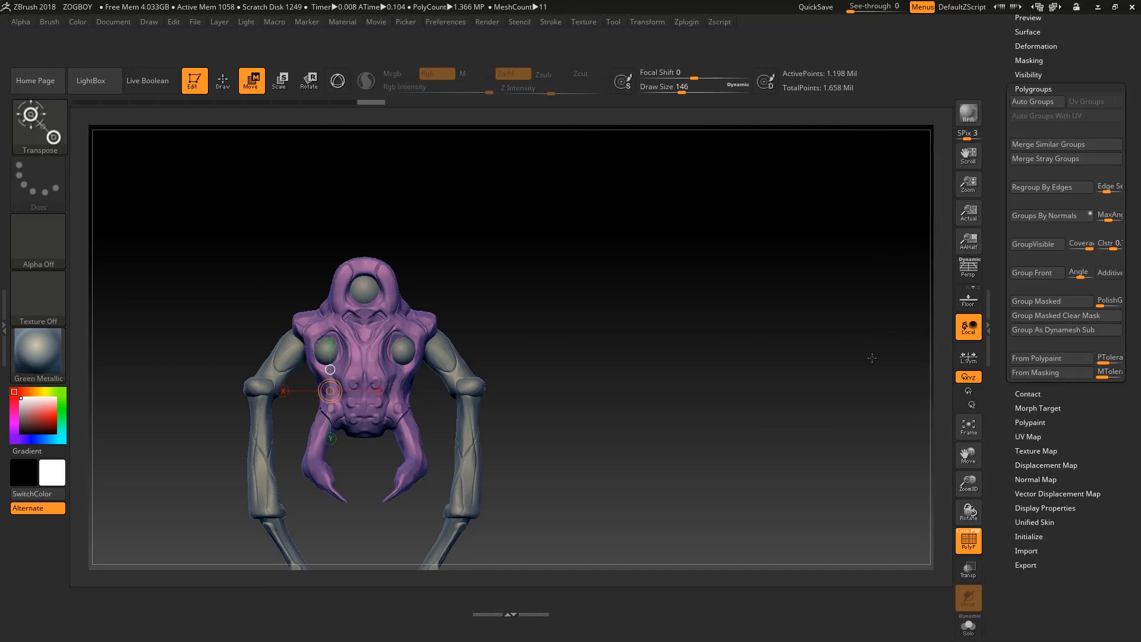
# Examine the polygroup colouring of the head and torso from the front, from the chest up to the head.
pyautogui.keyDown('ctrl'); pyautogui.moveTo(800, 367); pyautogui.dragTo(883, 391, button='right'); pyautogui.keyUp('ctrl')
pyautogui.keyDown('ctrl'); pyautogui.moveTo(806, 347); pyautogui.dragTo(772, 315, button='right'); pyautogui.keyUp('ctrl')
pyautogui.keyDown('ctrl'); pyautogui.moveTo(680, 333); pyautogui.dragTo(690, 319, button='right'); pyautogui.keyUp('ctrl')
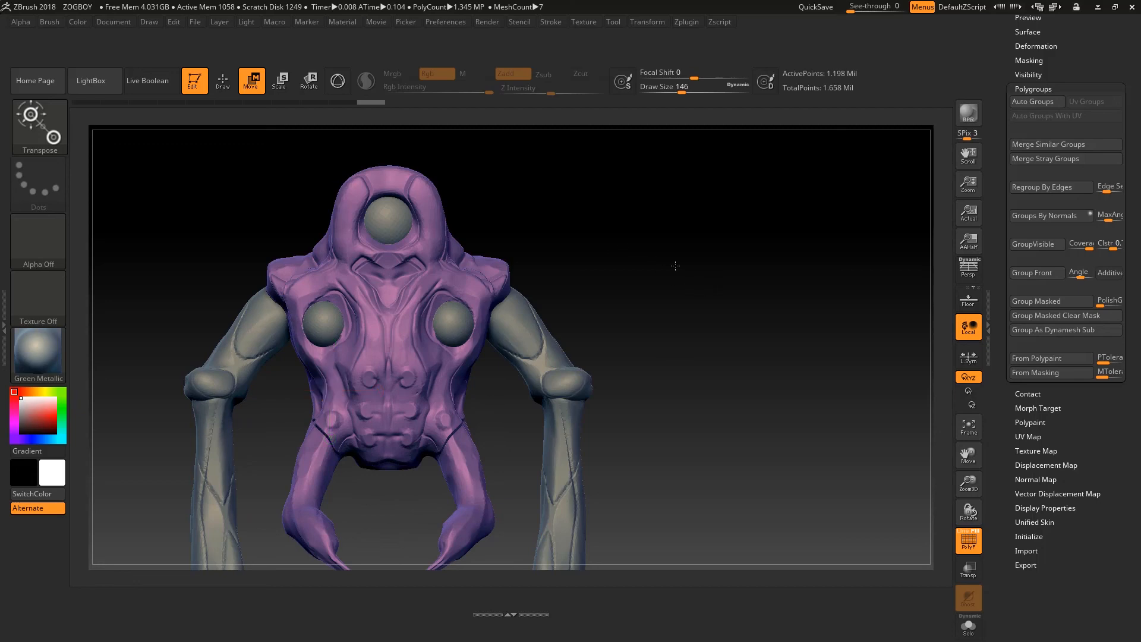
pyautogui.moveTo(675, 267); pyautogui.dragTo(629, 272)
pyautogui.moveTo(777, 318)
pyautogui.mouseDown()
pyautogui.moveTo(713, 275)
pyautogui.moveTo(637, 311)
pyautogui.moveTo(782, 321)
pyautogui.mouseUp()
pyautogui.keyDown('alt'); pyautogui.moveTo(616, 293); pyautogui.dragTo(571, 217); pyautogui.keyUp('alt')
pyautogui.keyDown('alt'); pyautogui.moveTo(698, 327); pyautogui.dragTo(684, 285); pyautogui.keyUp('alt')
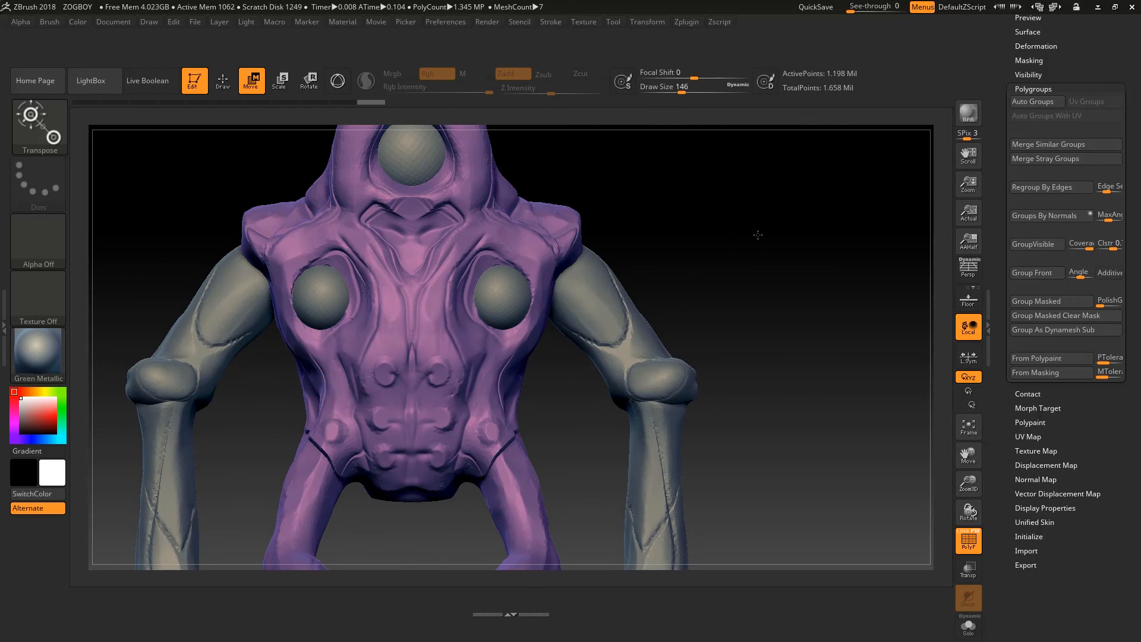
pyautogui.keyDown('alt'); pyautogui.moveTo(758, 235); pyautogui.dragTo(794, 349); pyautogui.keyUp('alt')
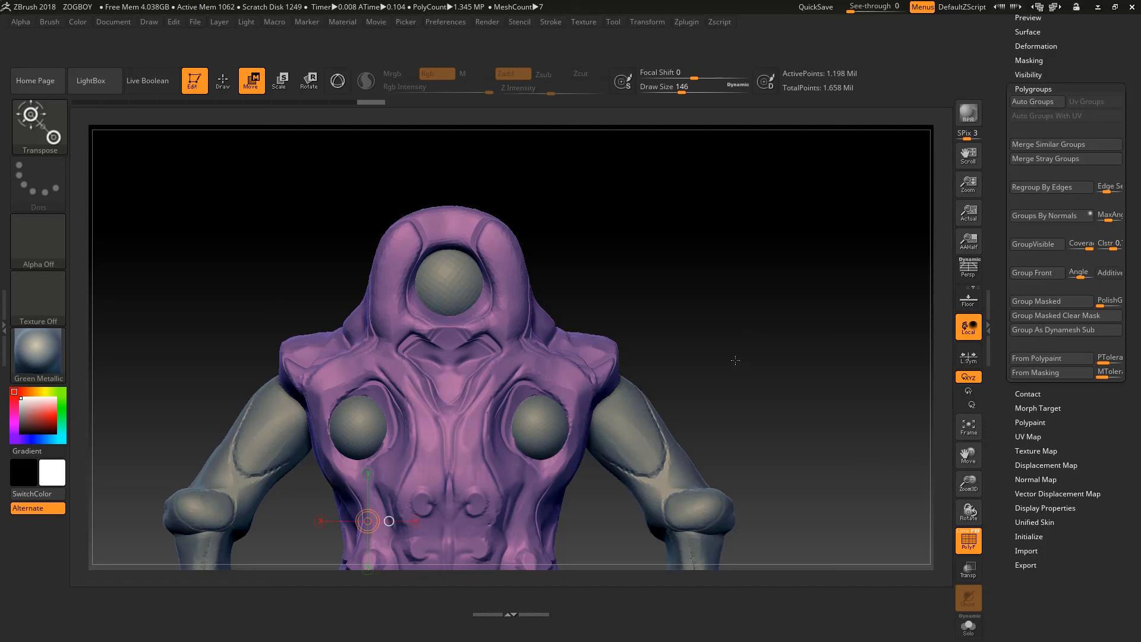
# Open the subtool list with the head and torso subtool active.
pyautogui.moveTo(1136, 282); pyautogui.dragTo(1135, 443)
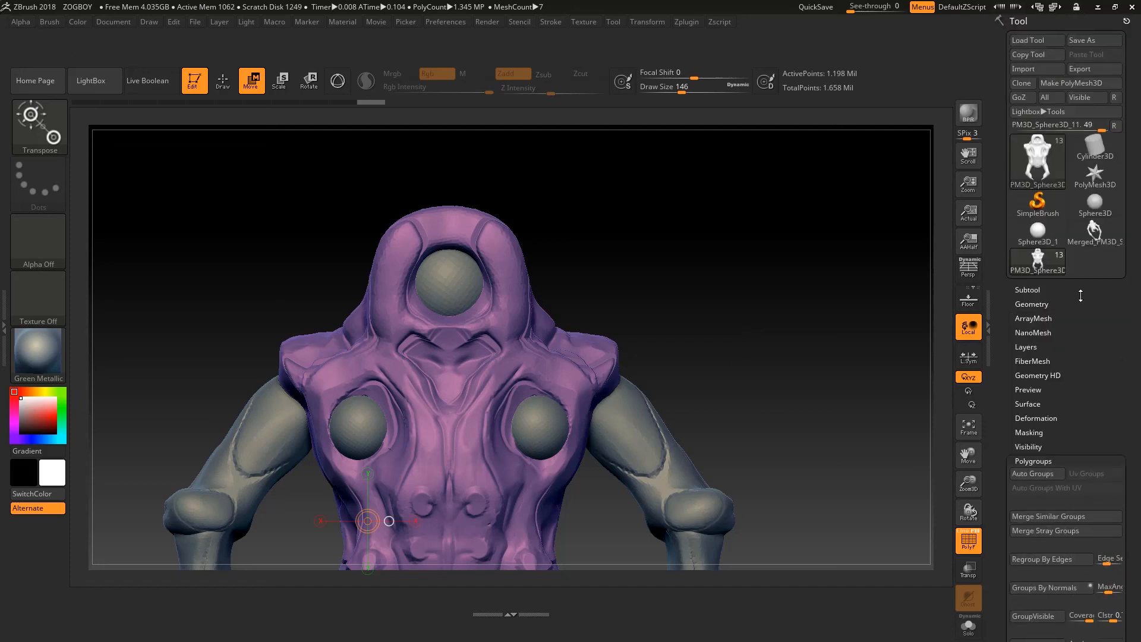
pyautogui.click(1034, 289)
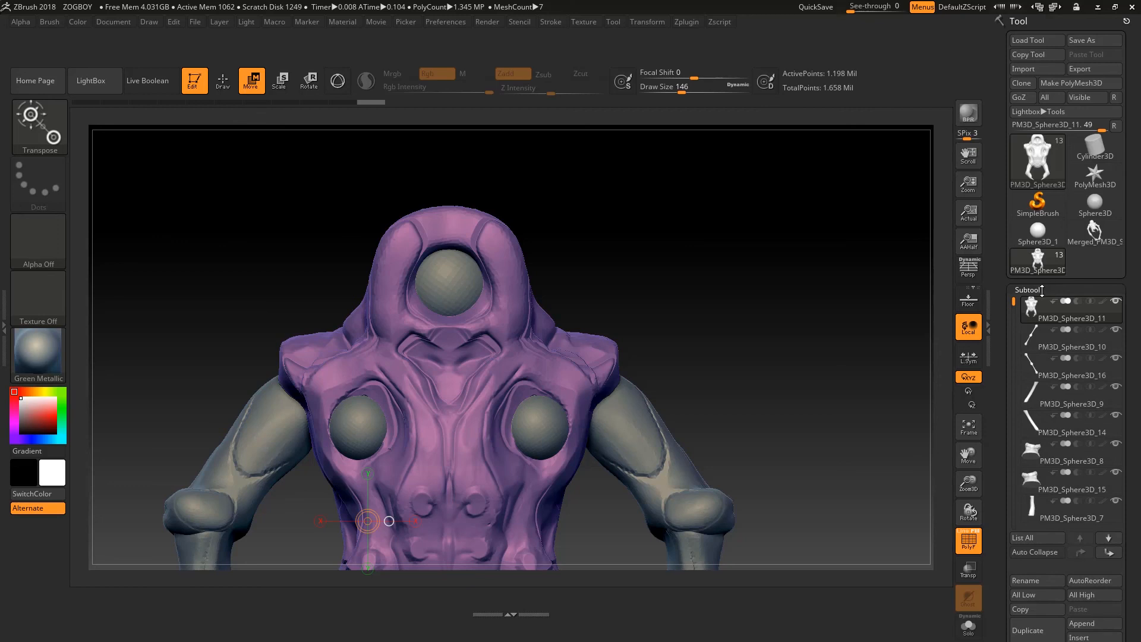